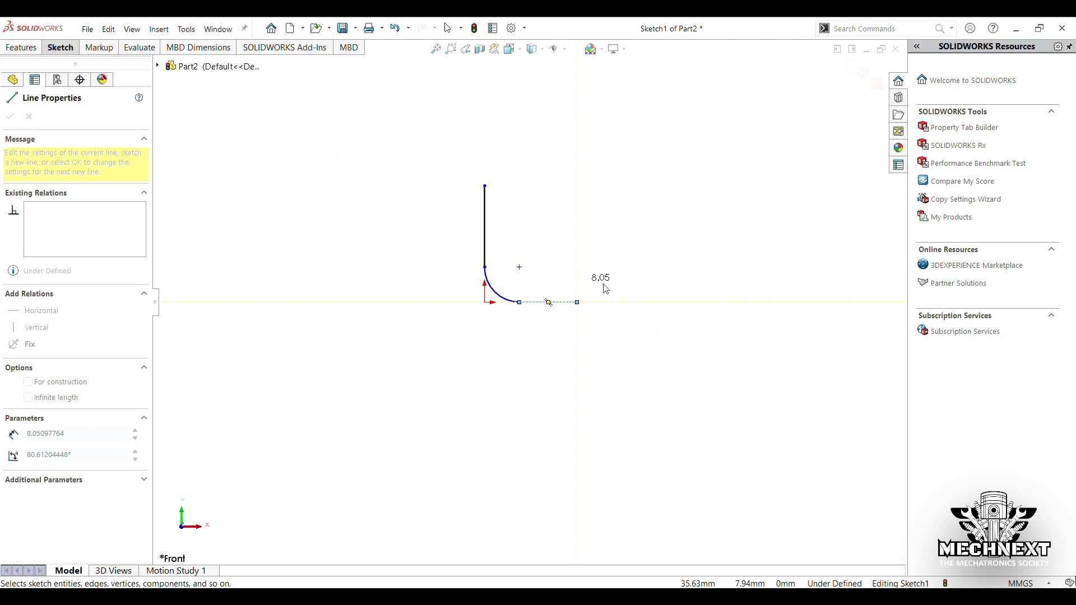
Step: Finish the horizontal line from the arc's lower end, and dimension the vertical line to 150 mm
click(600, 280)
scroll(440, 294, down, 2)
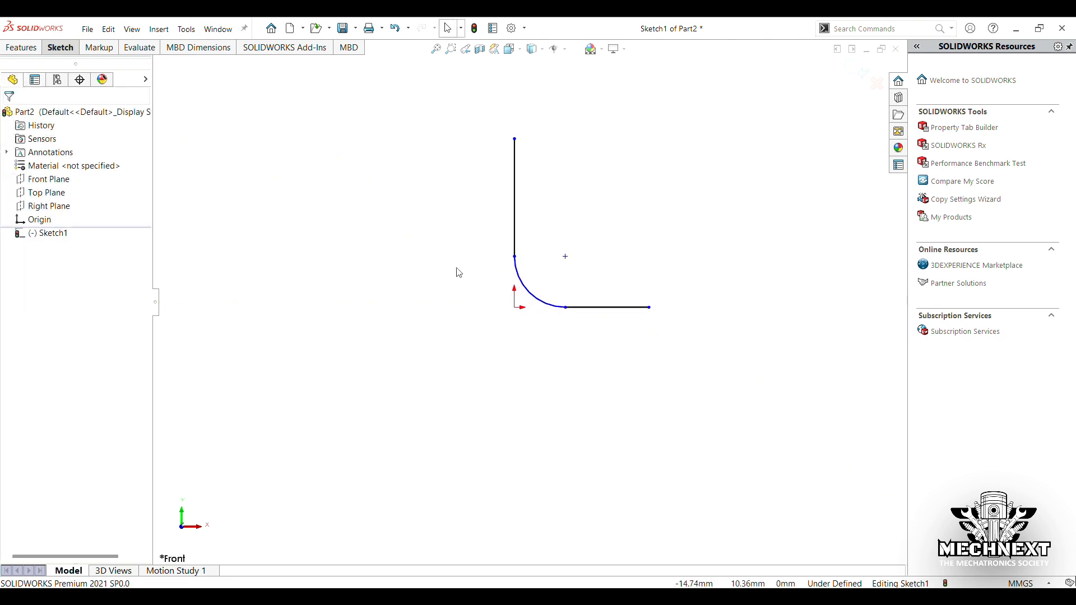
click(60, 47)
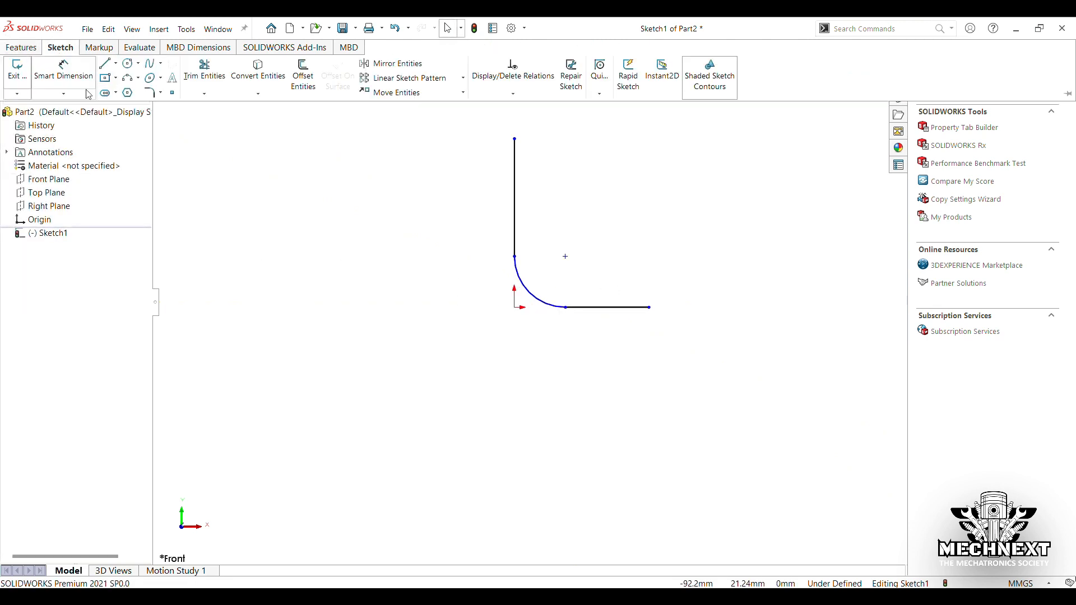
click(63, 70)
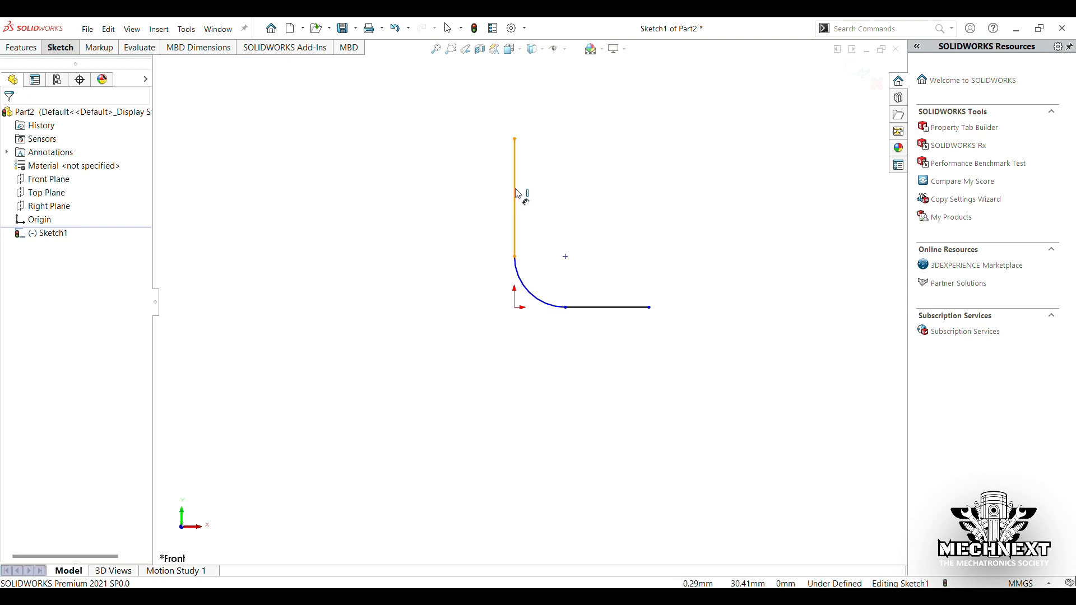
click(513, 197)
click(445, 190)
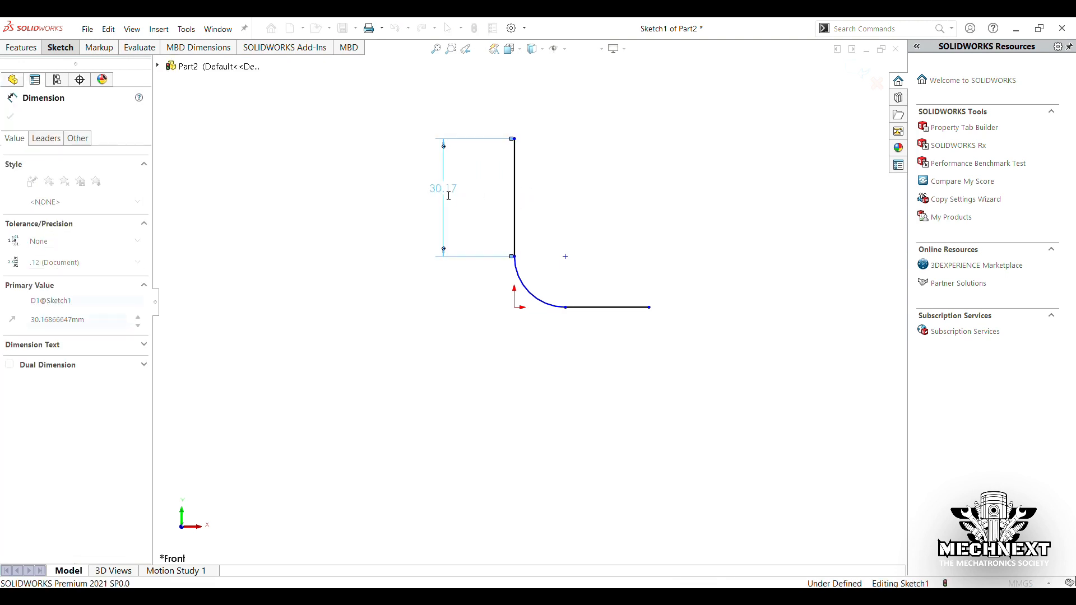
key(Return)
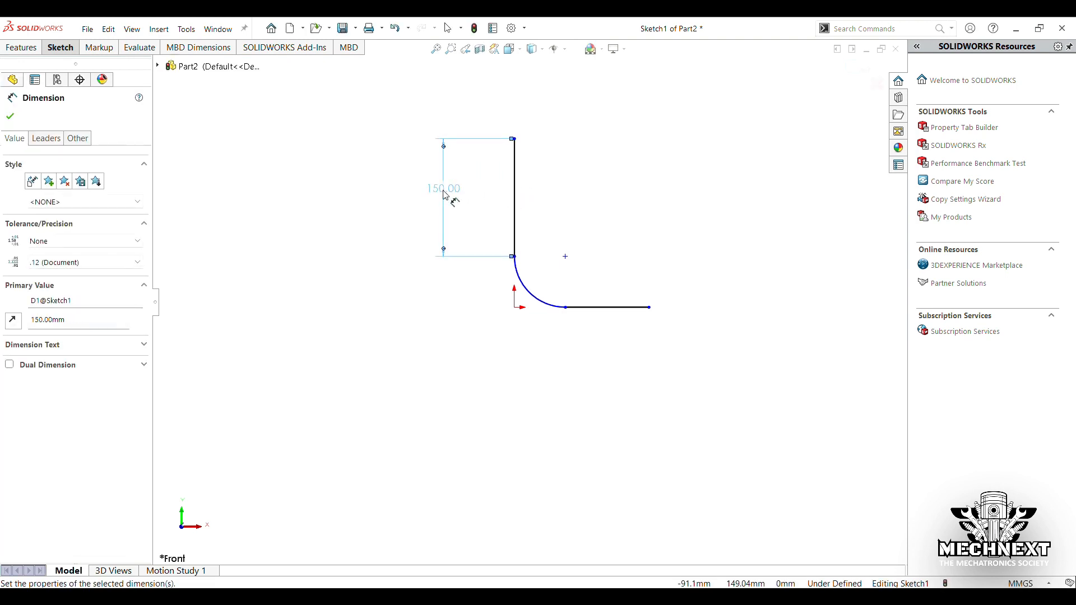
Step: Dimension the horizontal line to a length of 150 mm
click(625, 307)
click(626, 369)
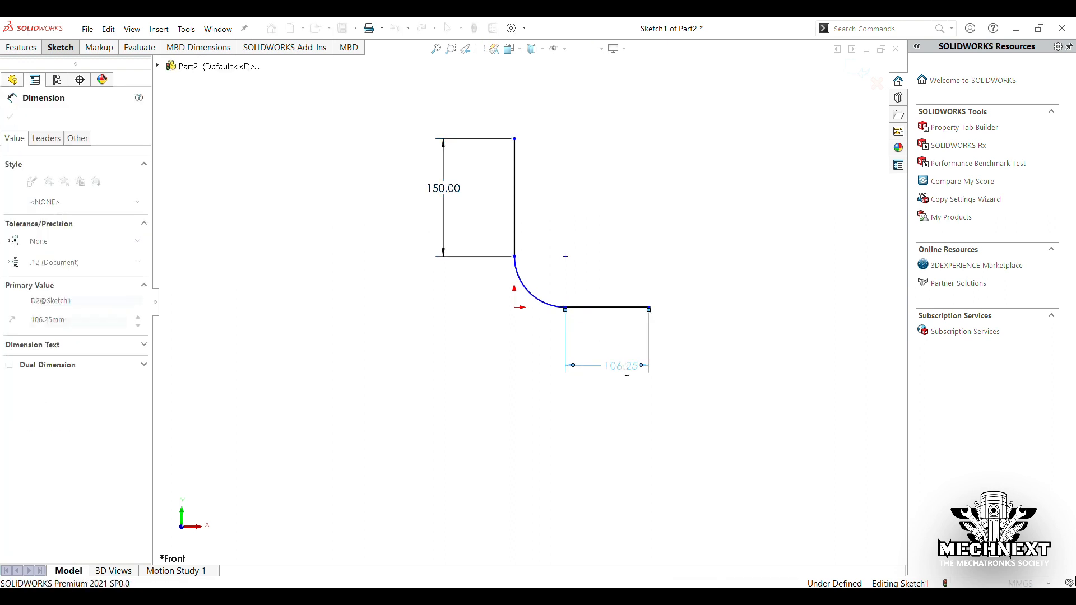
text(150)
key(Return)
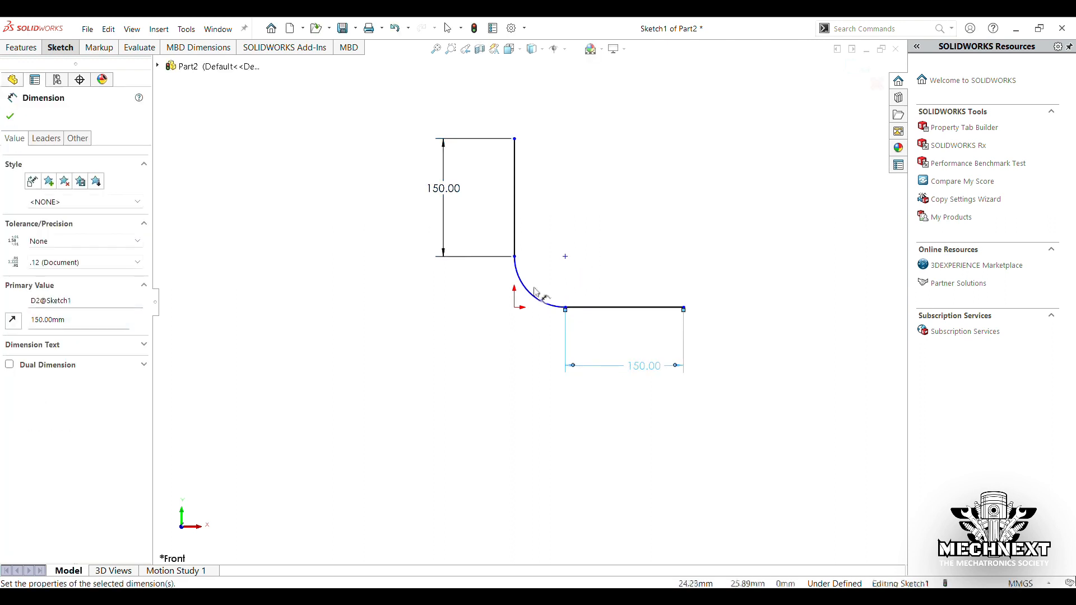
Step: Dimension the arc between the two lines to a 260 mm radius and exit the path sketch
click(534, 301)
click(479, 330)
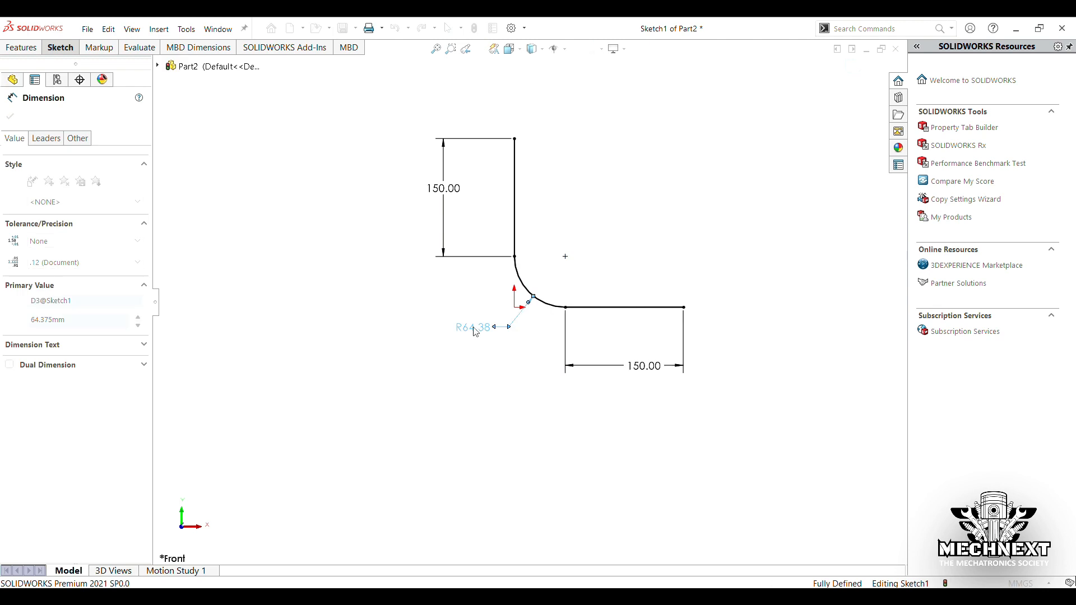
text(260)
key(Return)
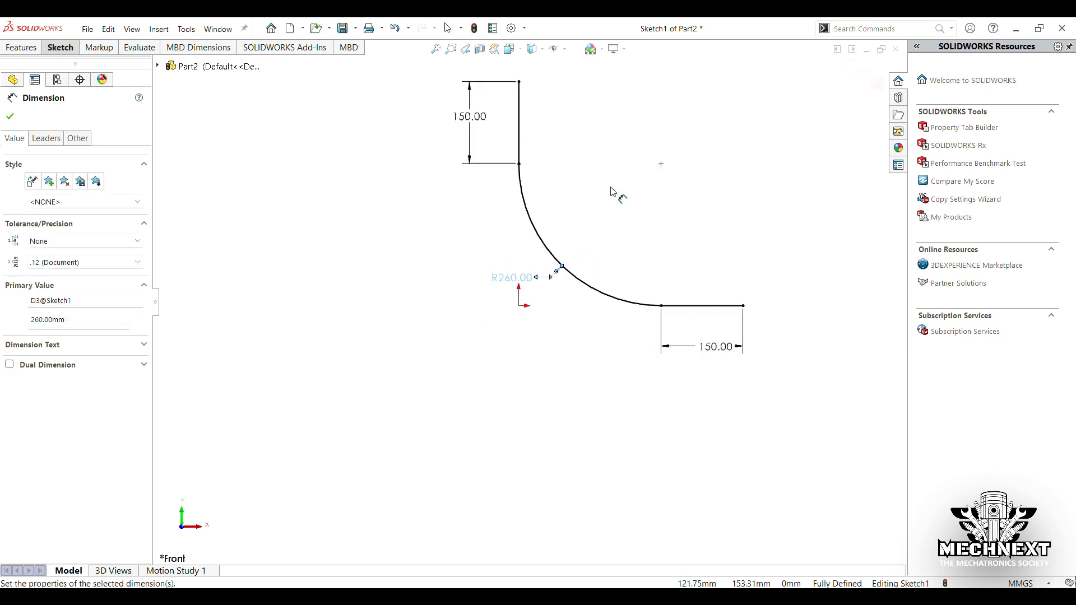
scroll(608, 178, up, 1)
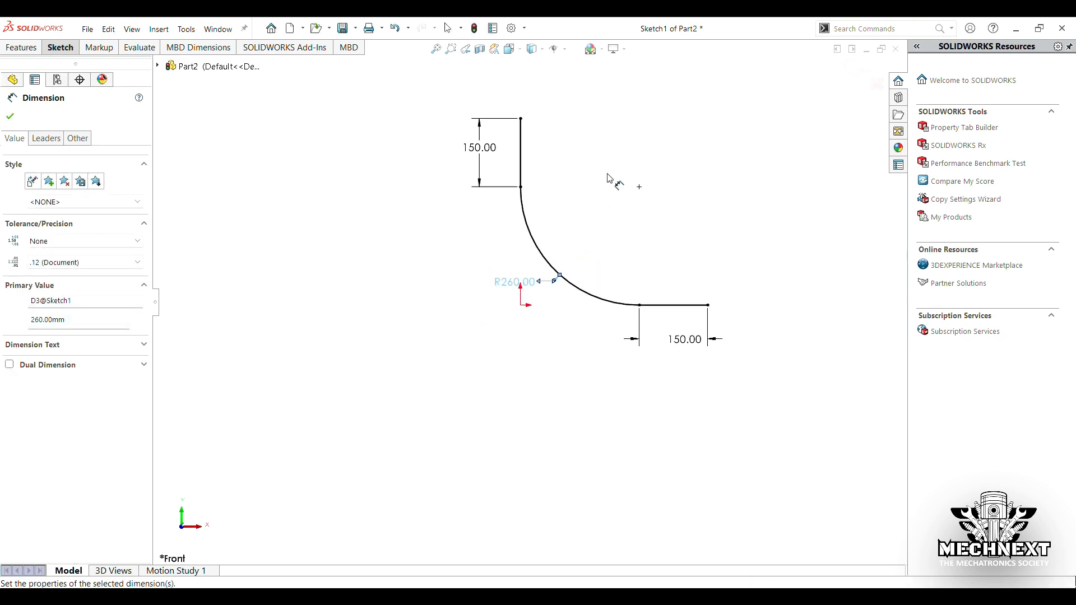
click(10, 118)
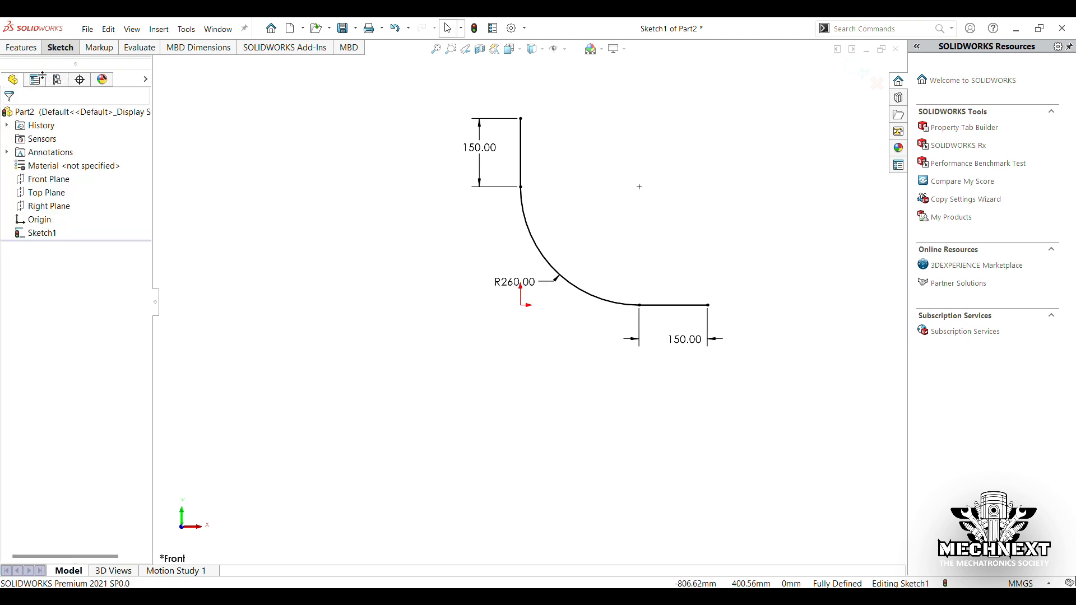
click(23, 48)
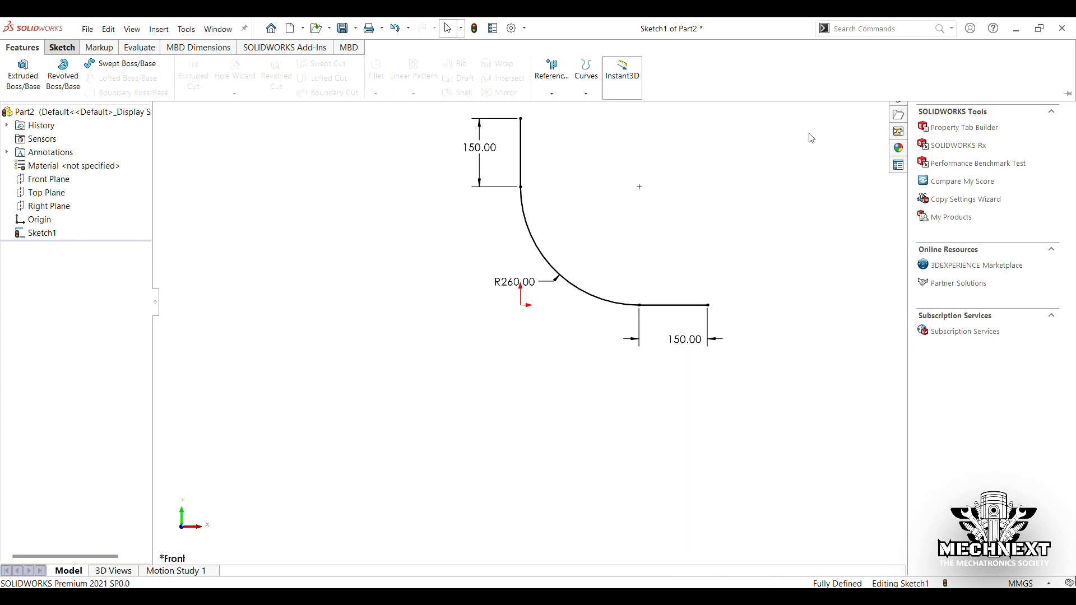
click(858, 70)
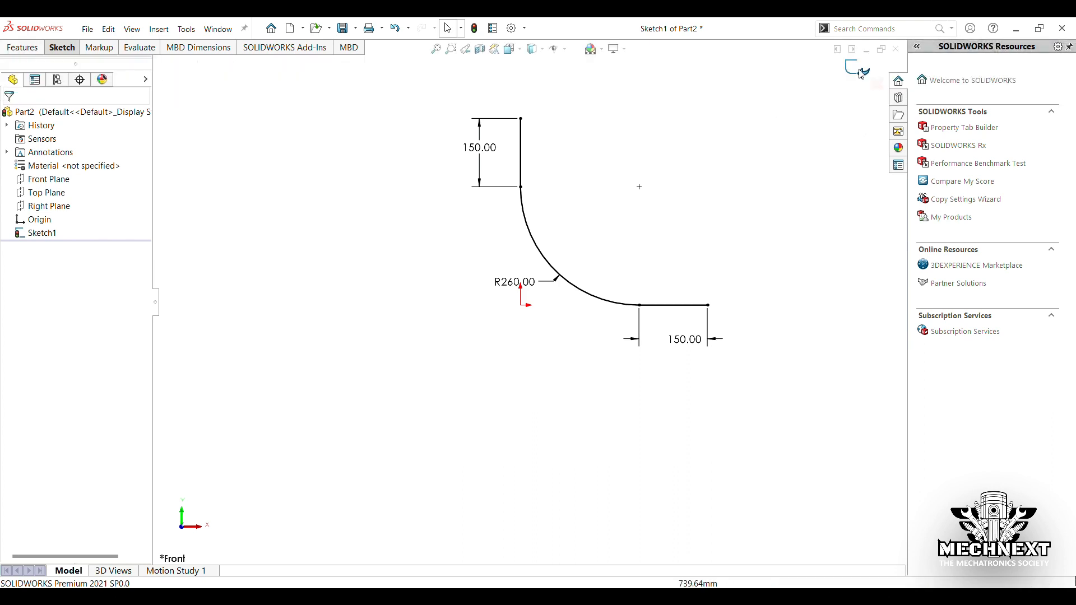
Step: Create a reference plane through the free endpoint of the horizontal line, perpendicular to that line
click(23, 48)
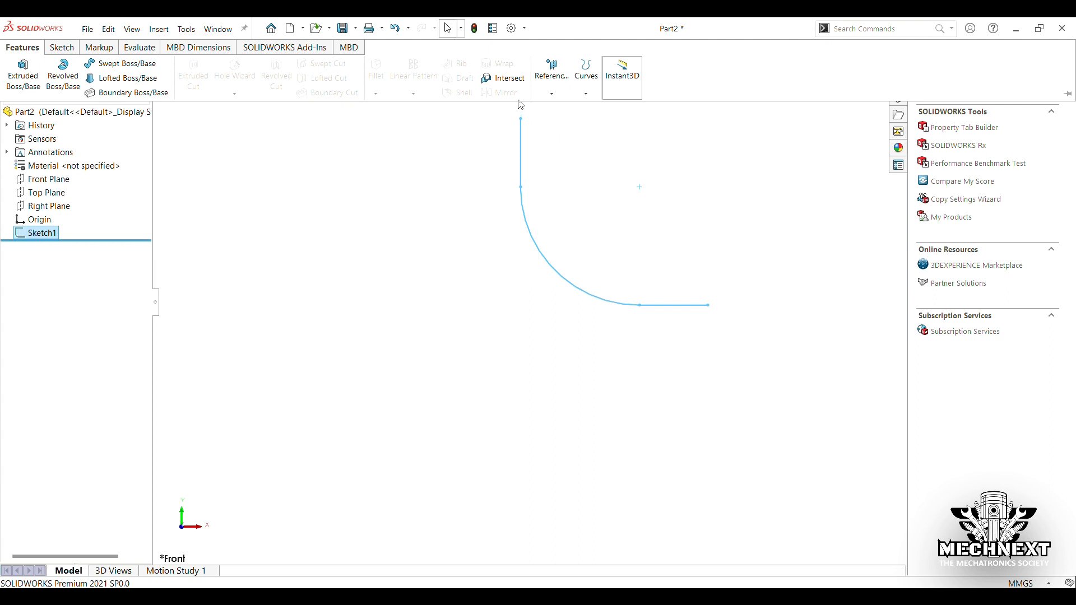
click(554, 96)
click(566, 112)
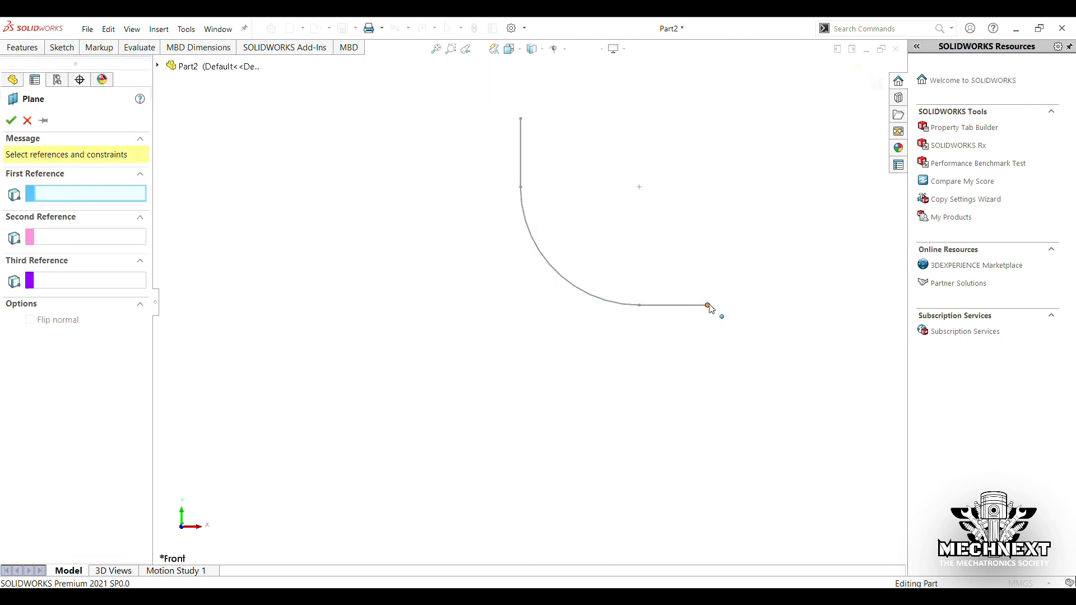
click(708, 306)
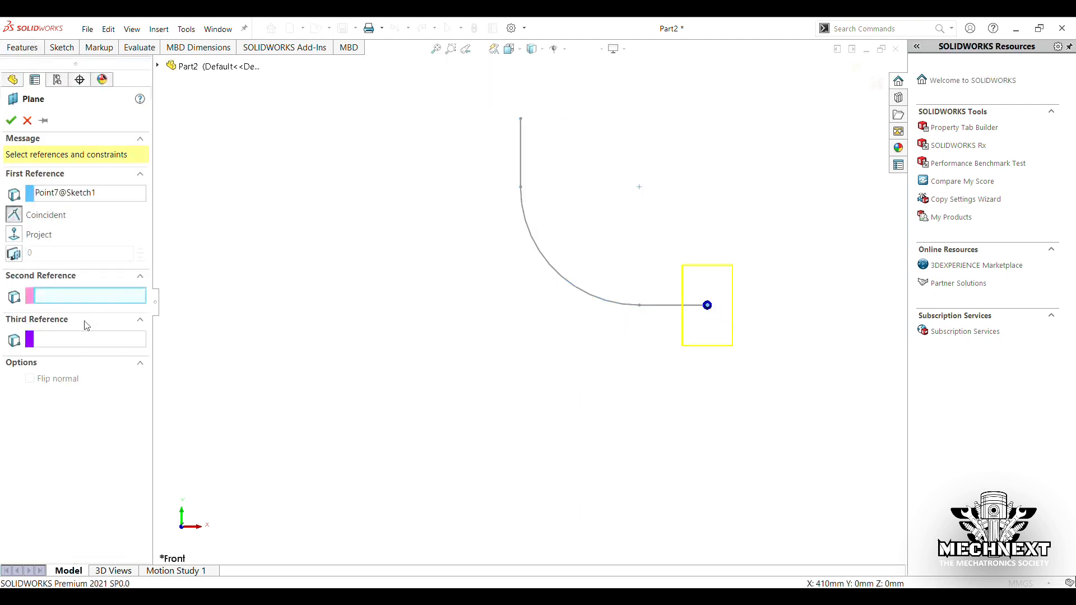
click(662, 308)
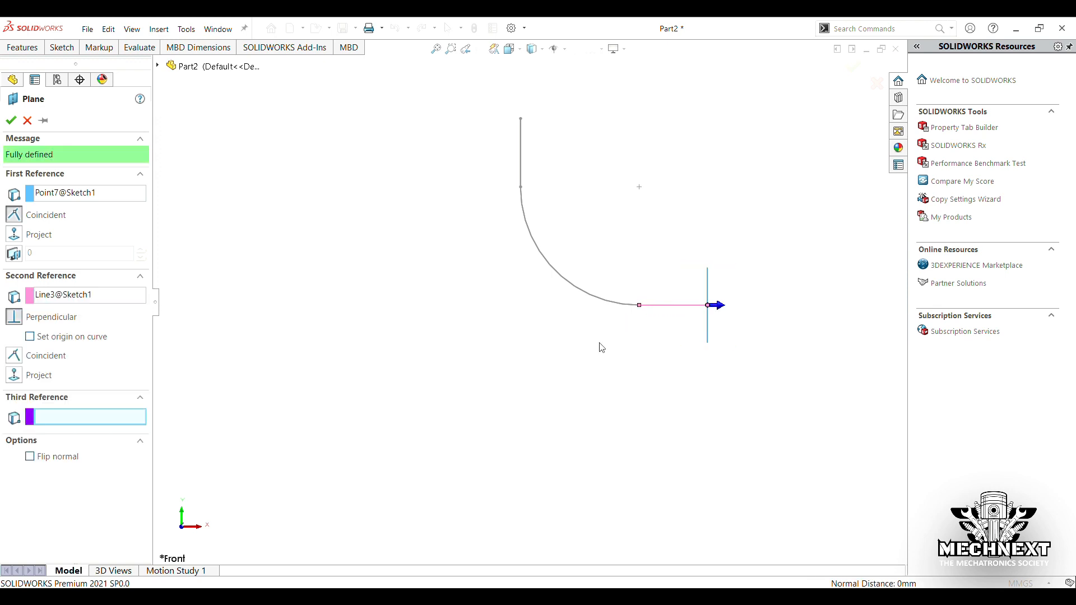
middle_drag(601, 348, 588, 356)
click(7, 120)
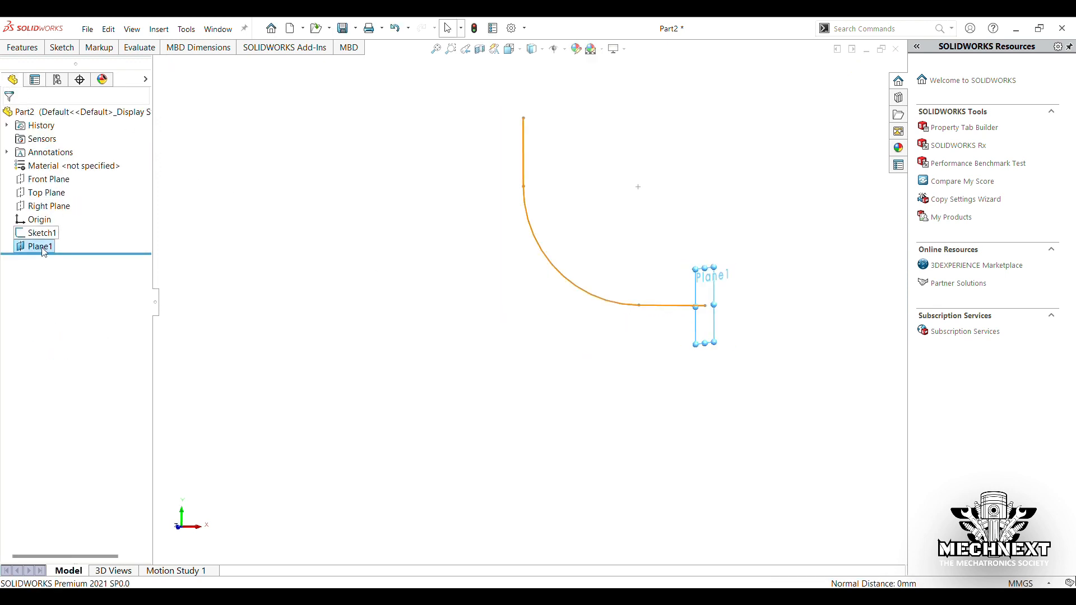
Step: Start a new sketch on the reference plane at the path's end
click(35, 219)
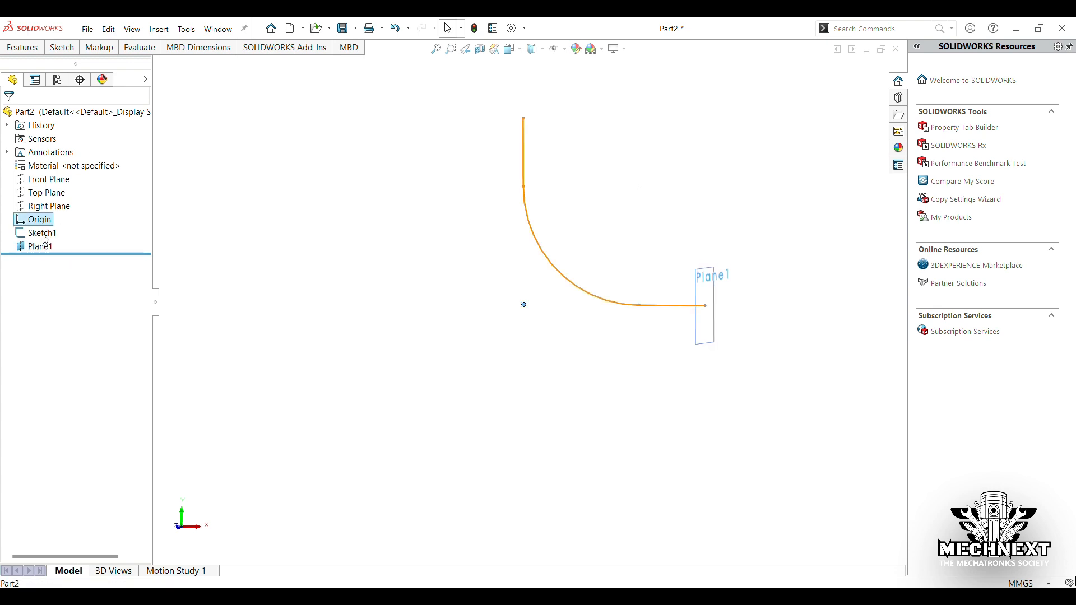
click(43, 246)
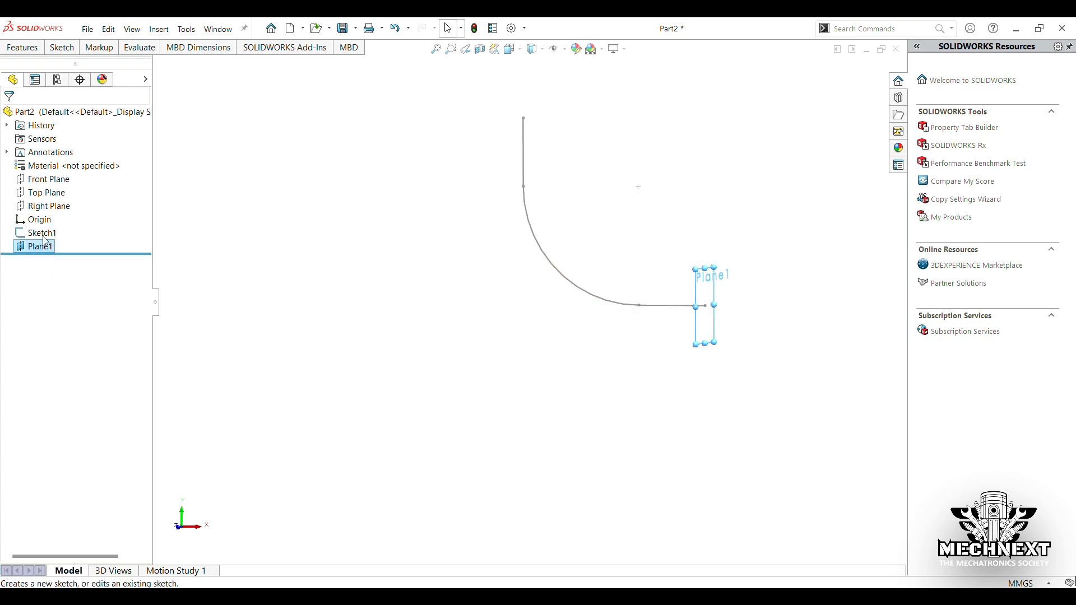
click(46, 230)
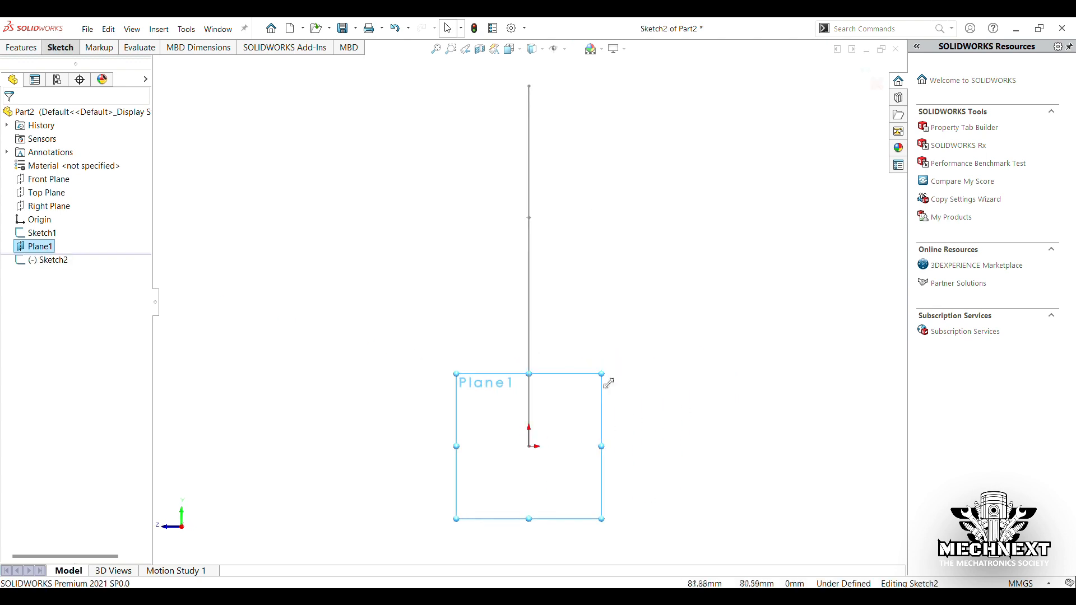
Step: Sketch two concentric circles centred on the path's endpoint, with radii of about 89 mm and 60 mm
scroll(448, 304, up, 1)
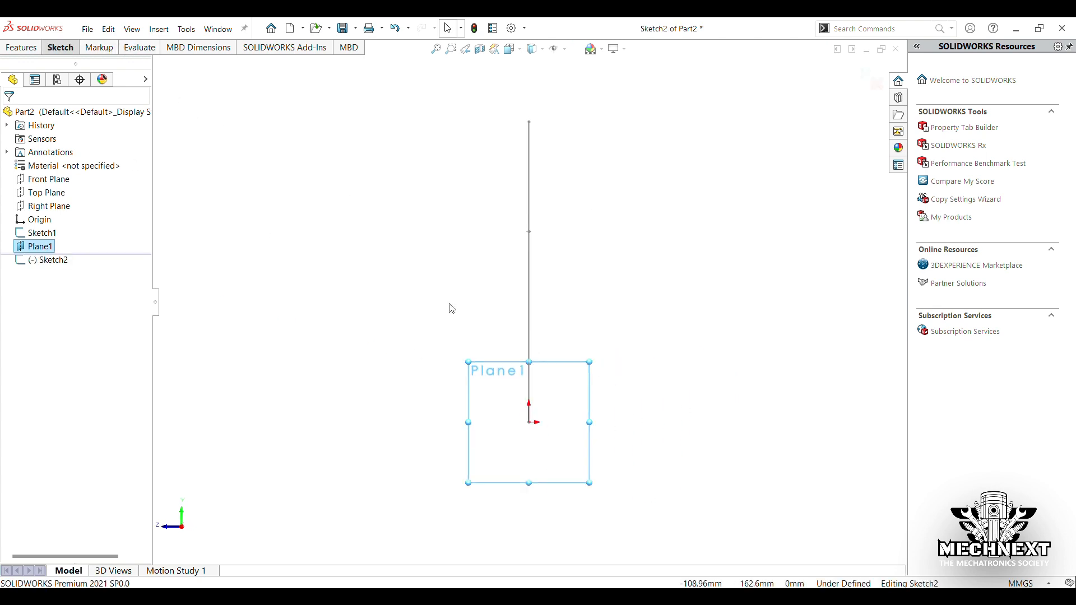
scroll(687, 505, down, 1)
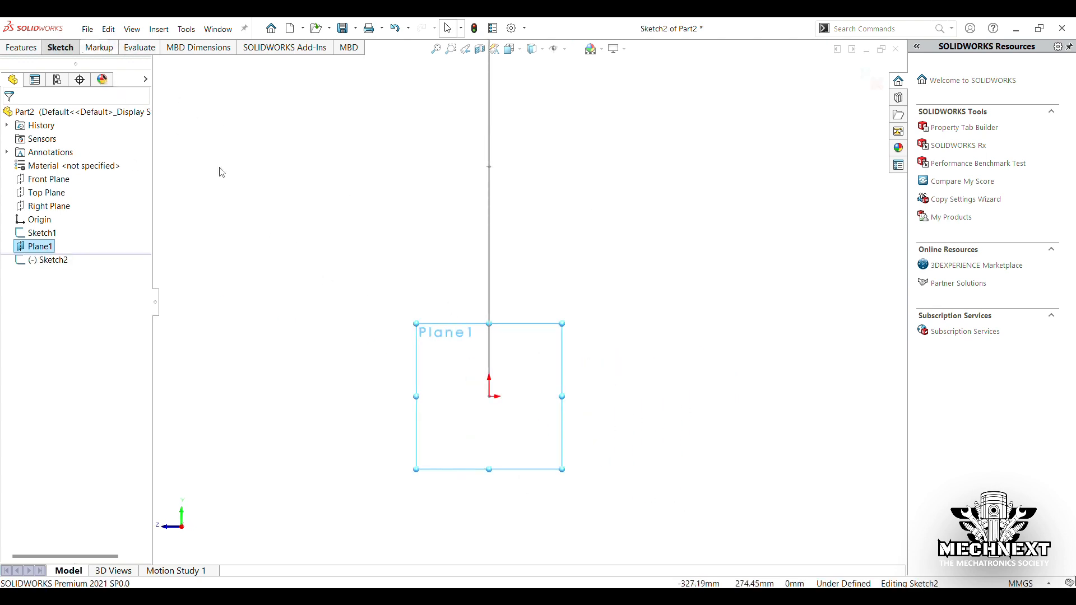
scroll(381, 259, up, 1)
click(63, 48)
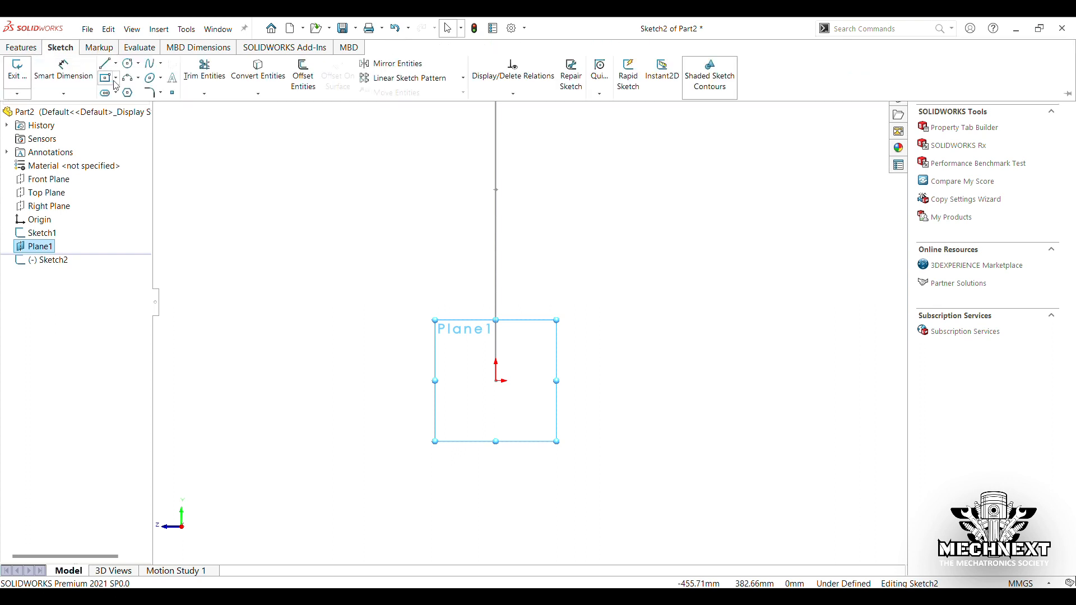
click(128, 65)
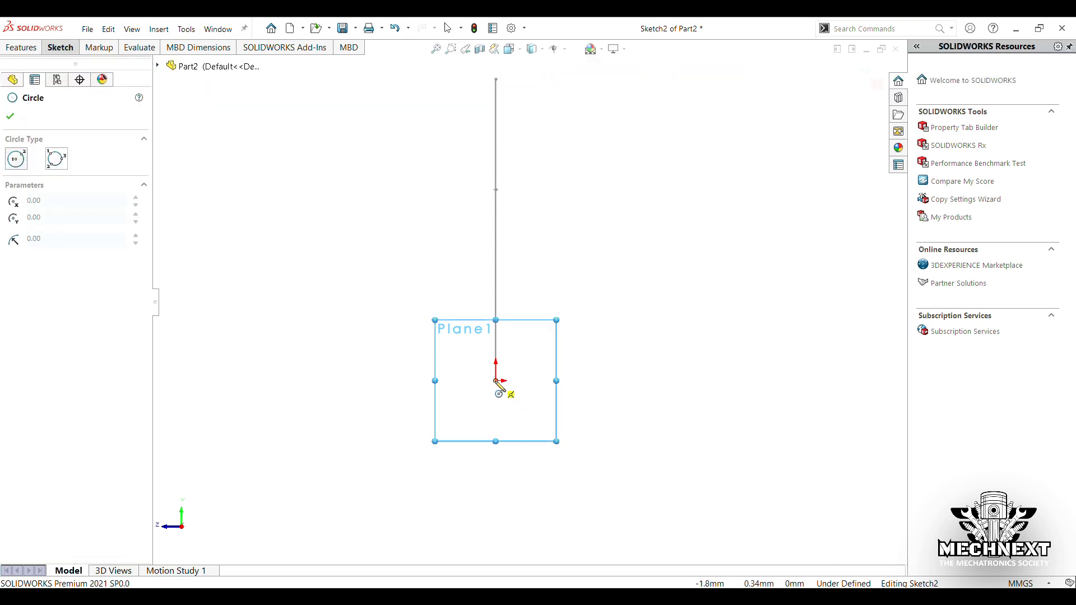
drag(496, 381, 516, 446)
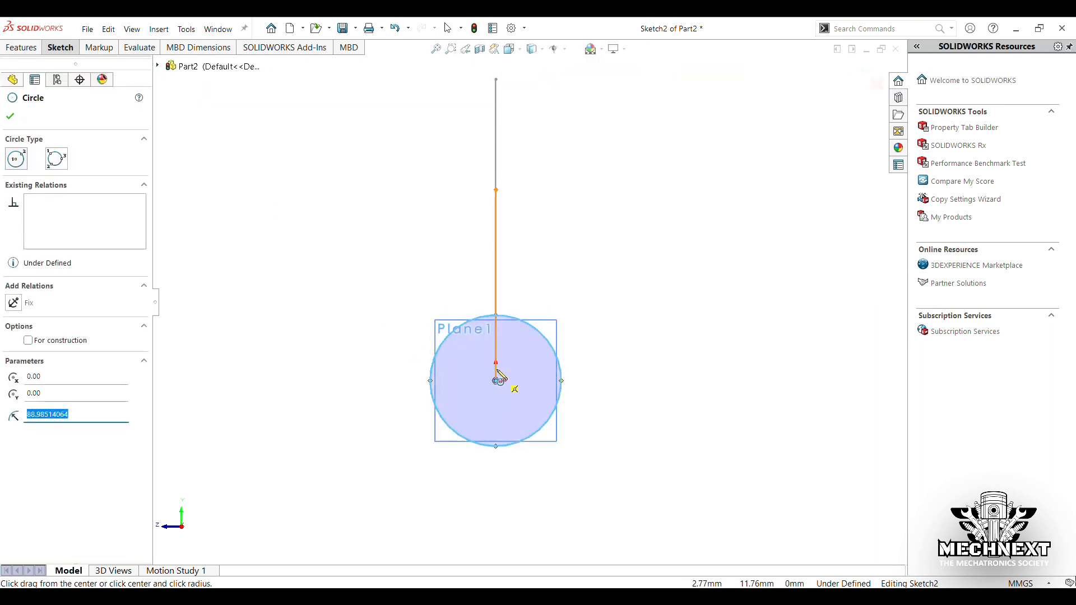
click(513, 423)
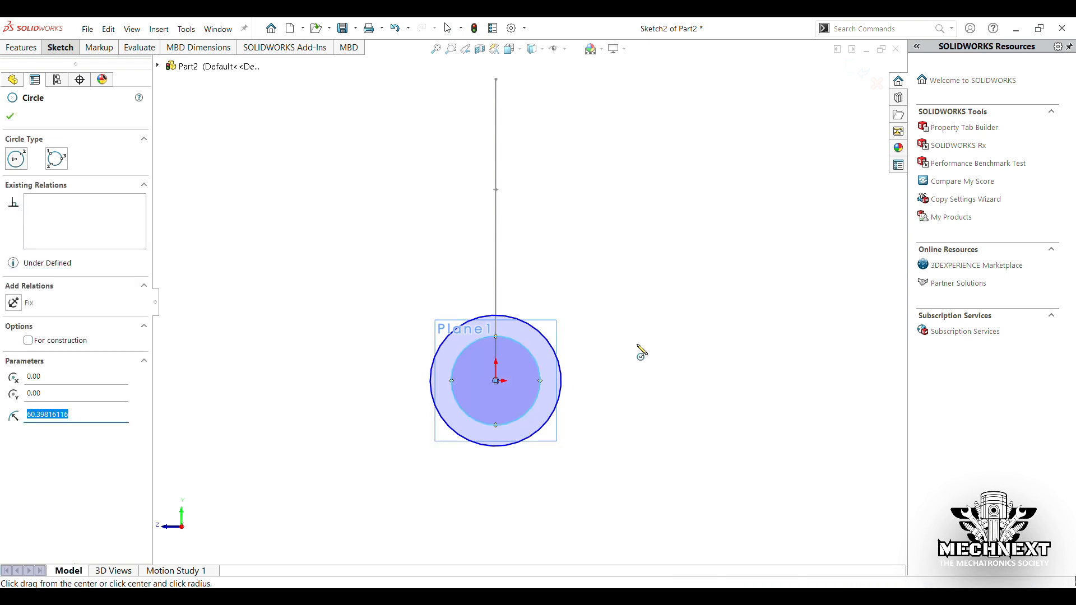
Step: Dimension the outer circle to a diameter of 290 mm
click(67, 53)
click(69, 74)
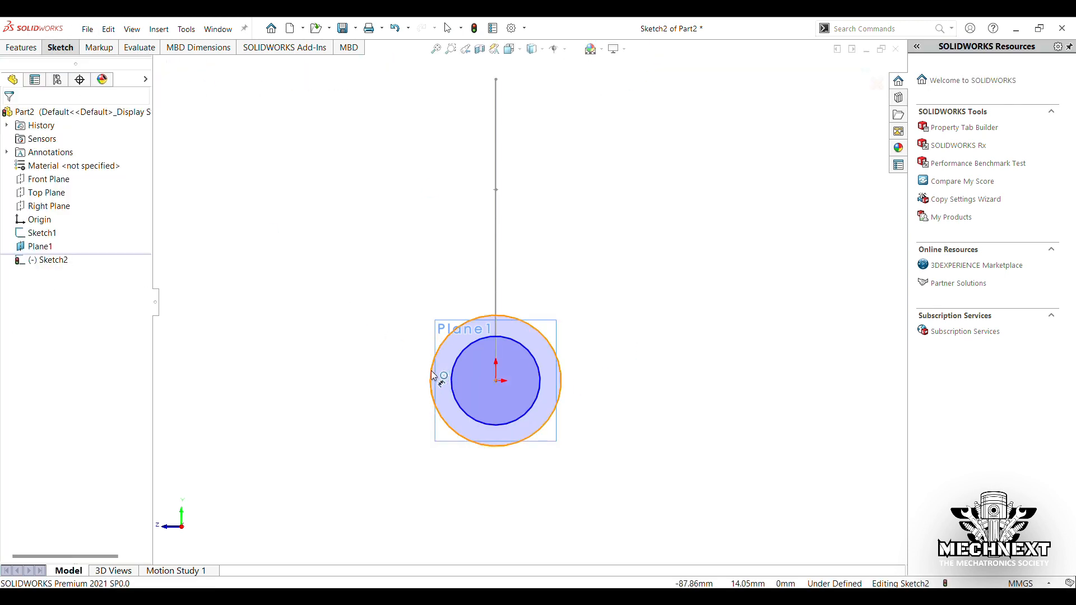
click(433, 375)
click(328, 288)
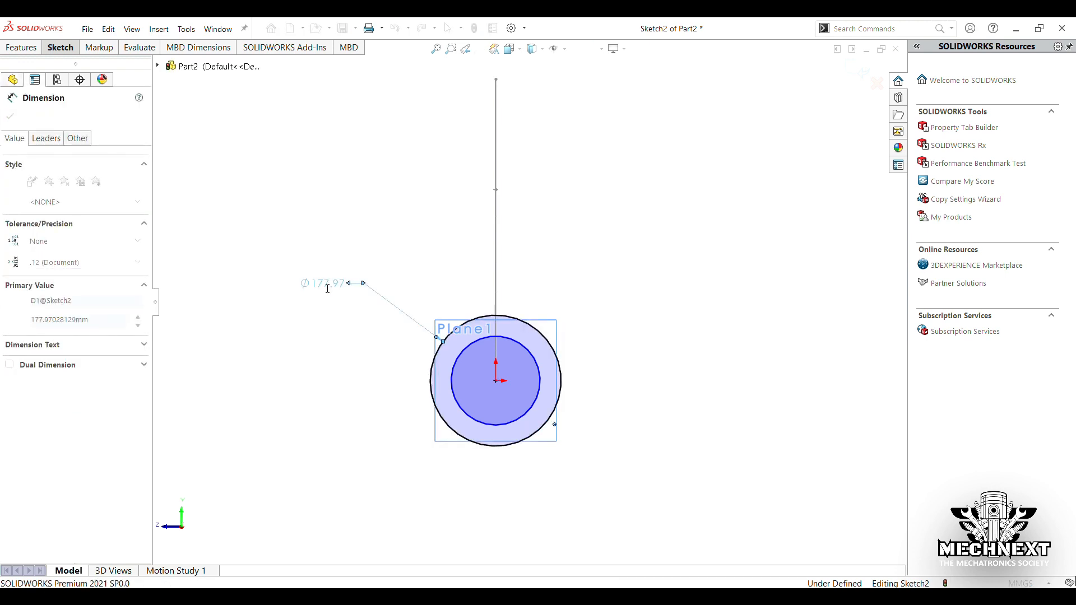
key(Return)
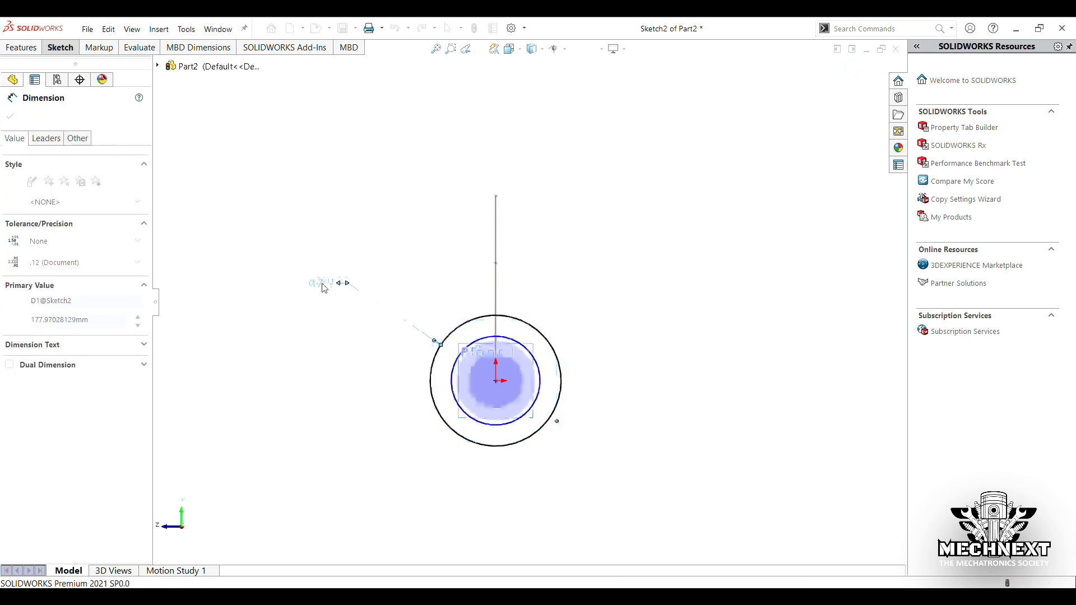
Step: Dimension the inner circle to a diameter of 210 mm and leave the dimension command
click(453, 392)
click(359, 338)
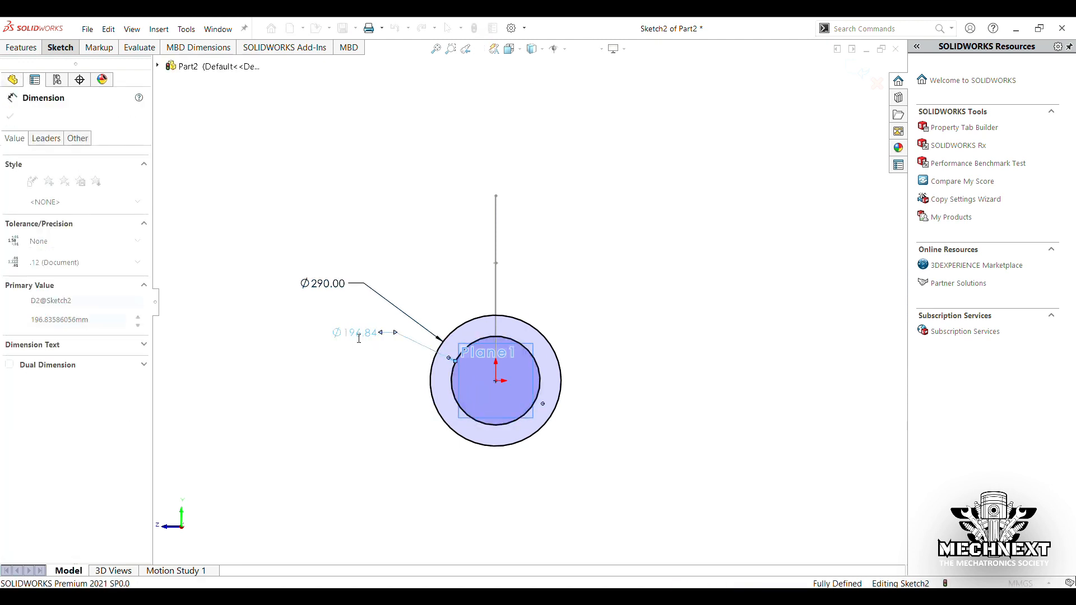
text(210)
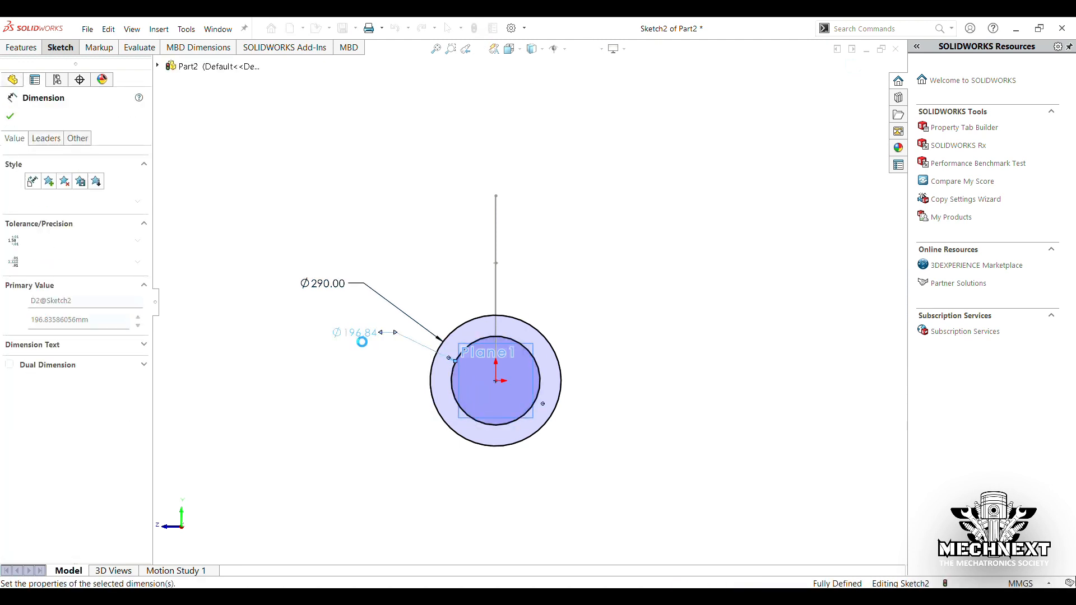
key(Return)
click(13, 118)
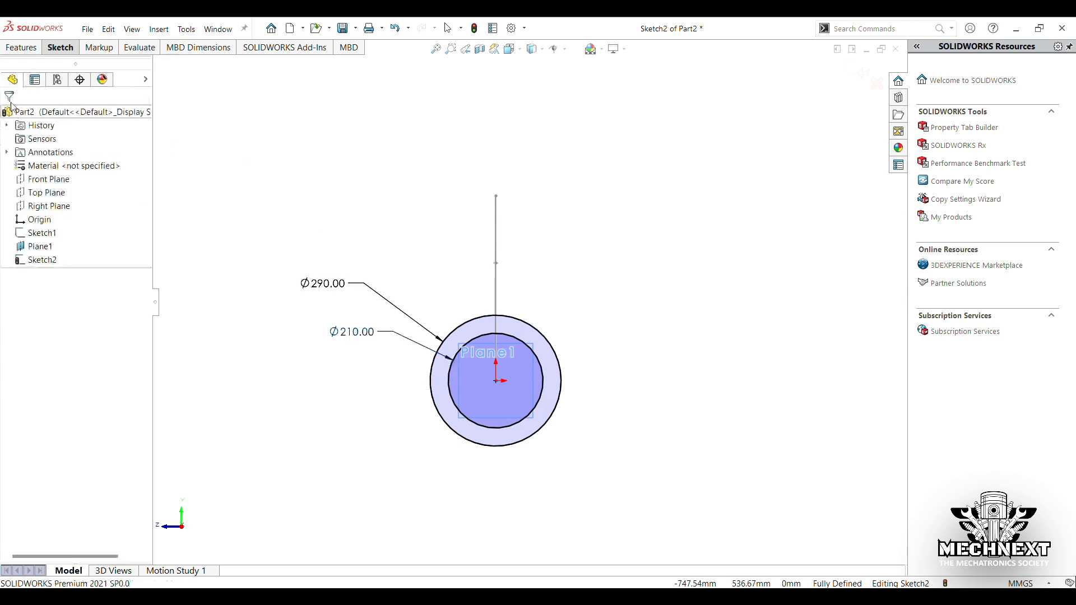
Step: Sweep the two-circle ring profile along the curved path sketch to form the hollow pipe
click(23, 51)
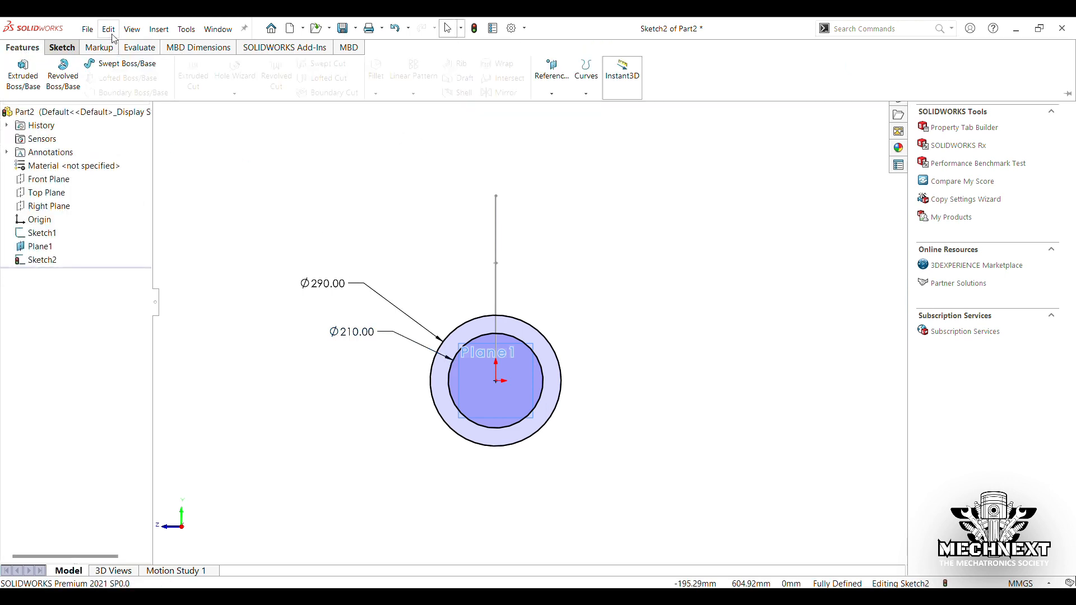
click(112, 64)
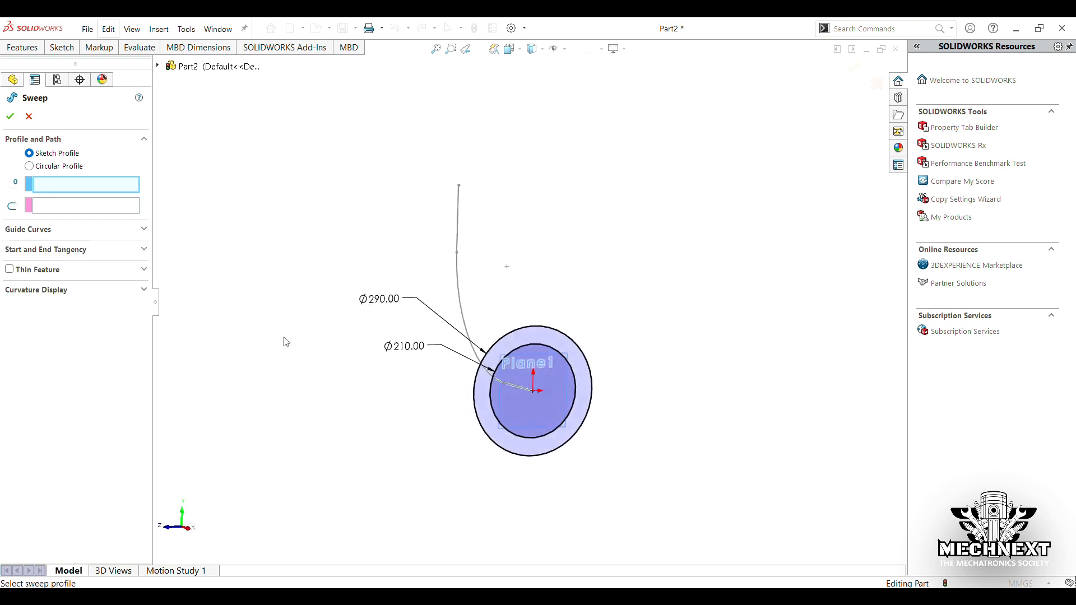
click(571, 336)
mouse_move(570, 335)
middle_down()
mouse_move(634, 426)
mouse_move(679, 391)
middle_up()
click(475, 374)
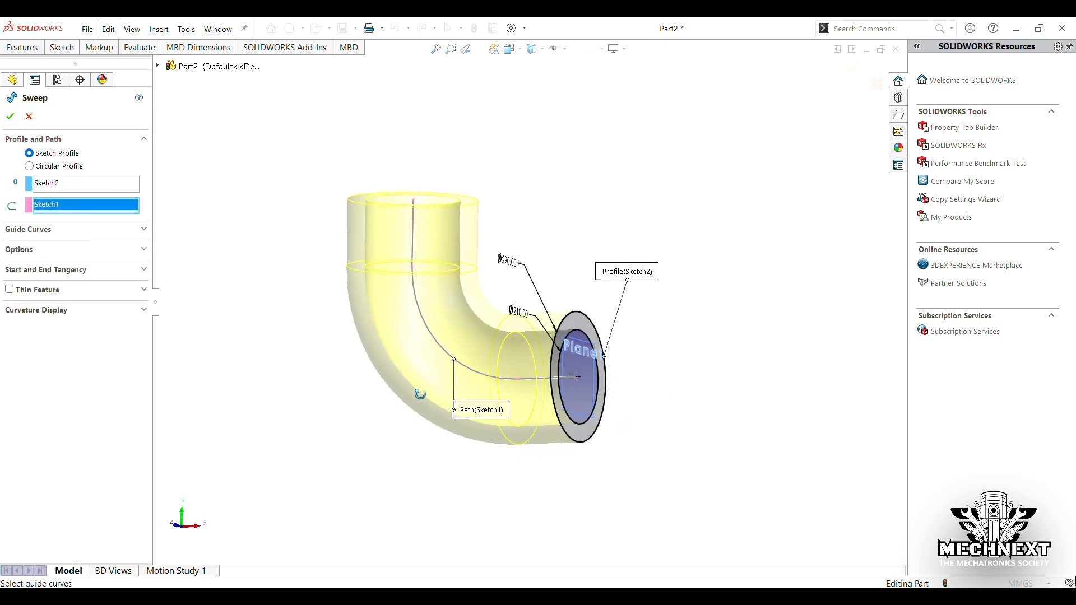
click(11, 116)
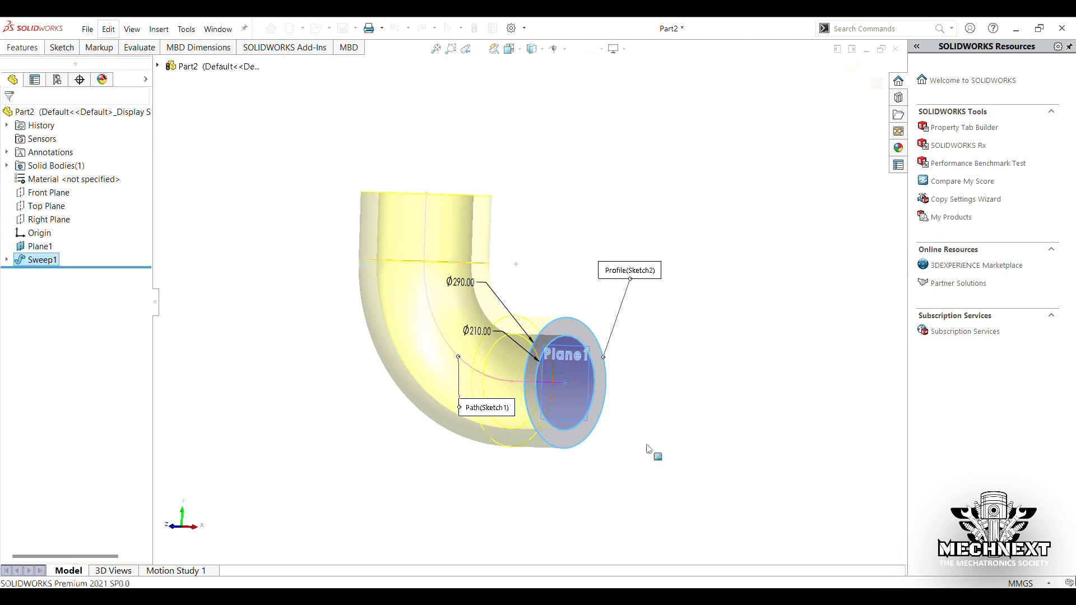
Step: Clear the selection and hide the reference plane at the pipe's end
click(689, 321)
click(566, 382)
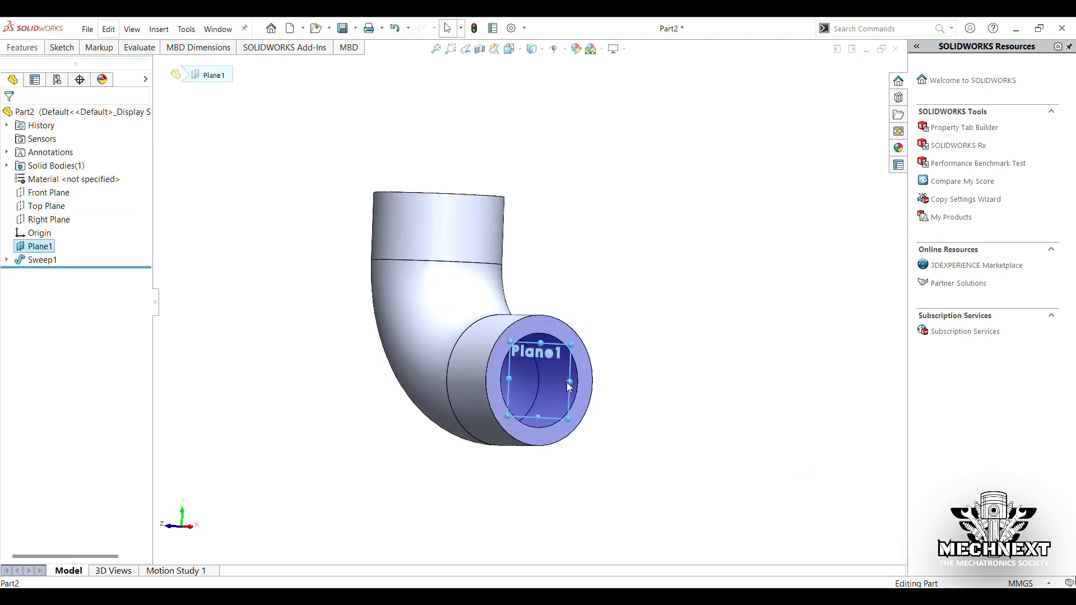
click(634, 353)
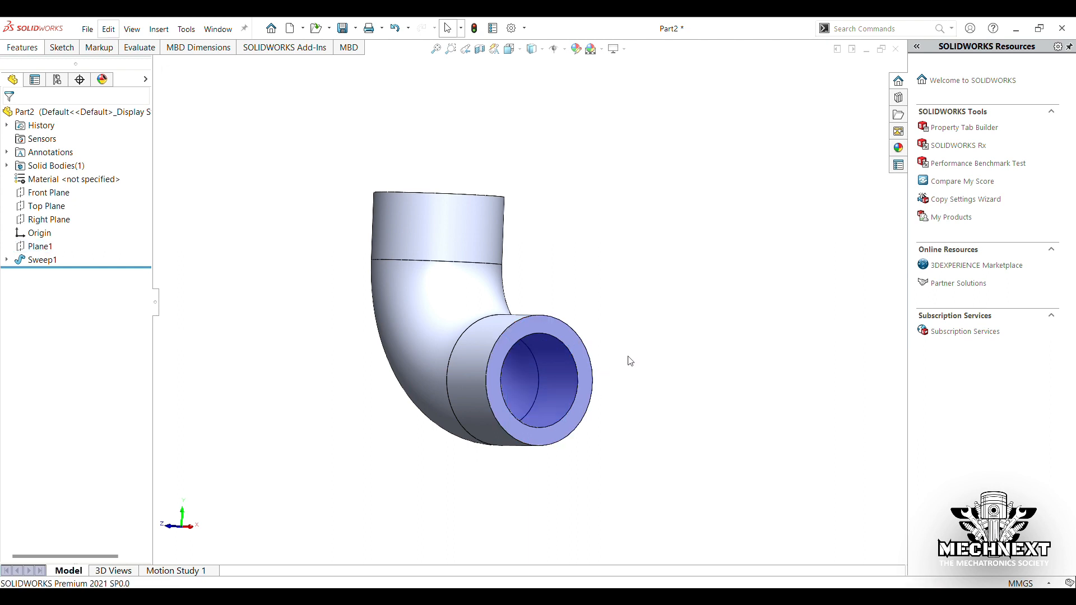
Step: Start a new sketch on the ring-shaped end face of the pipe's horizontal leg
middle_drag(630, 362, 604, 365)
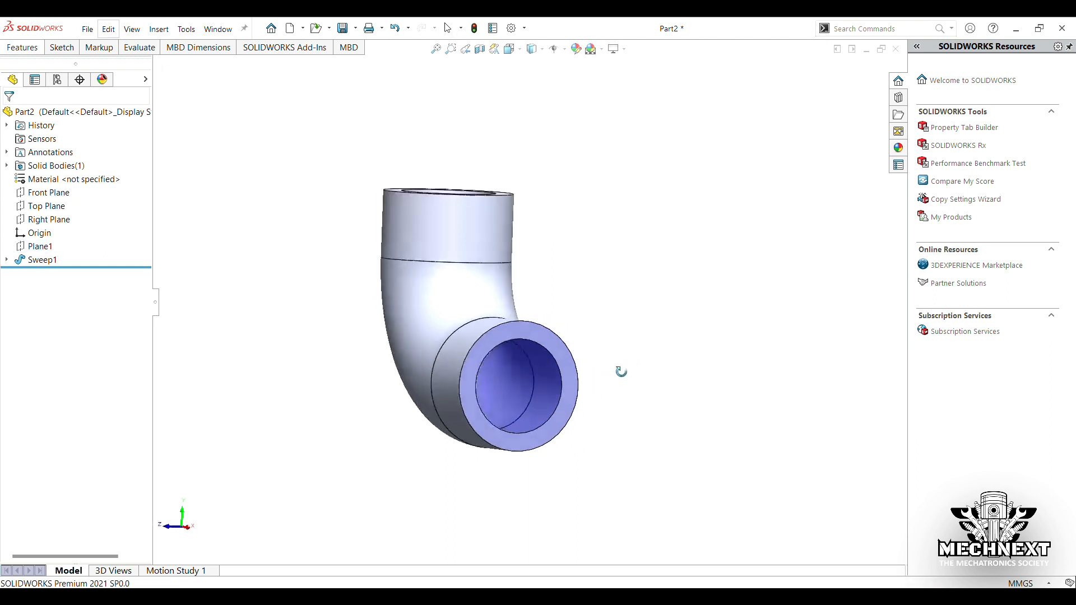
click(517, 333)
click(564, 296)
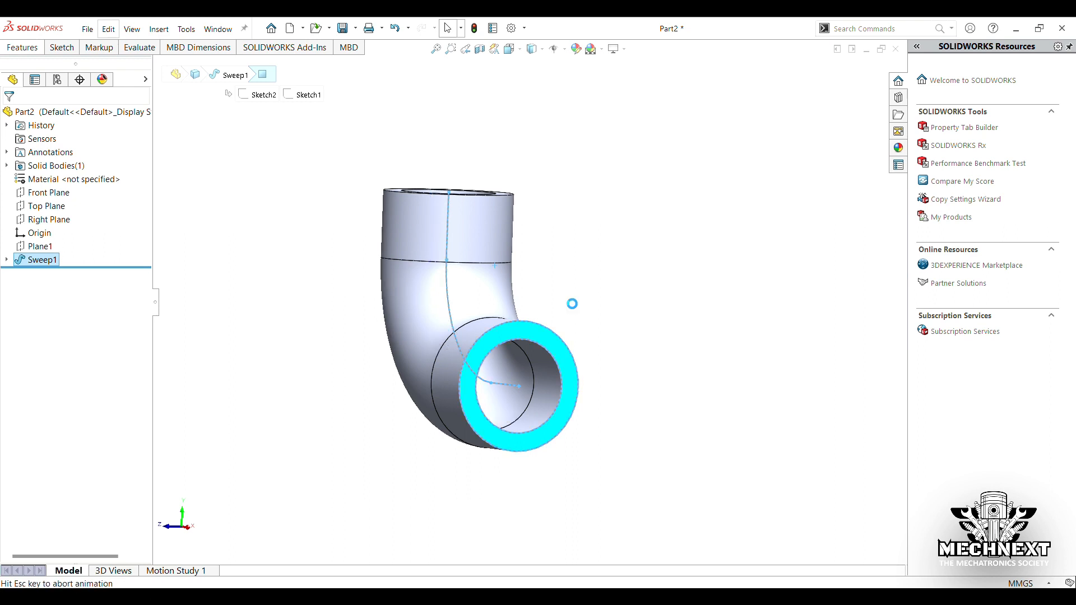
Step: Sketch a center rectangle about 370 by 332 mm, centred on the pipe opening
click(70, 45)
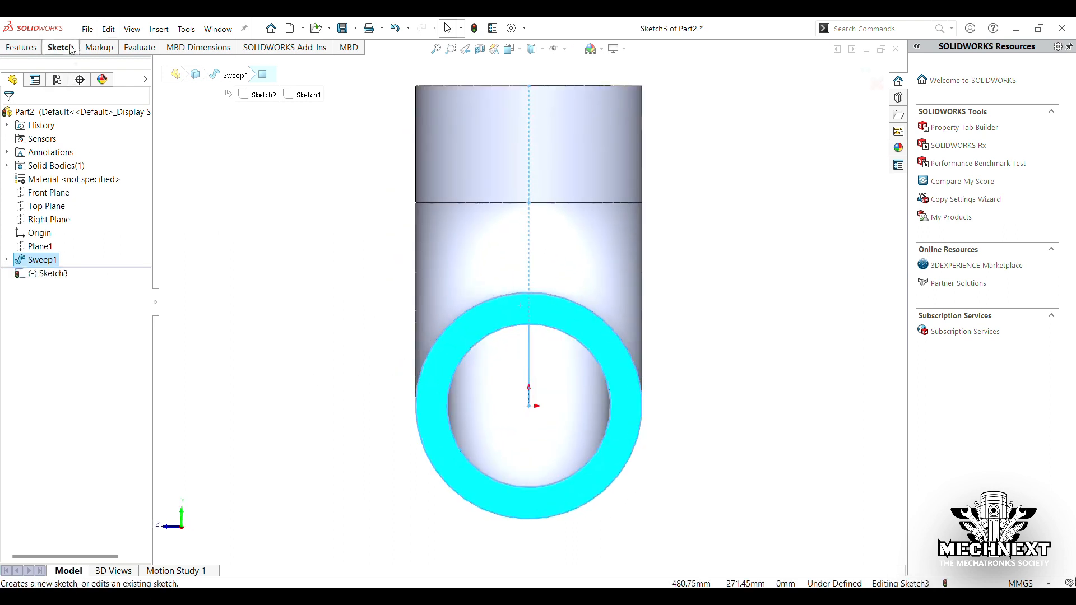
click(71, 49)
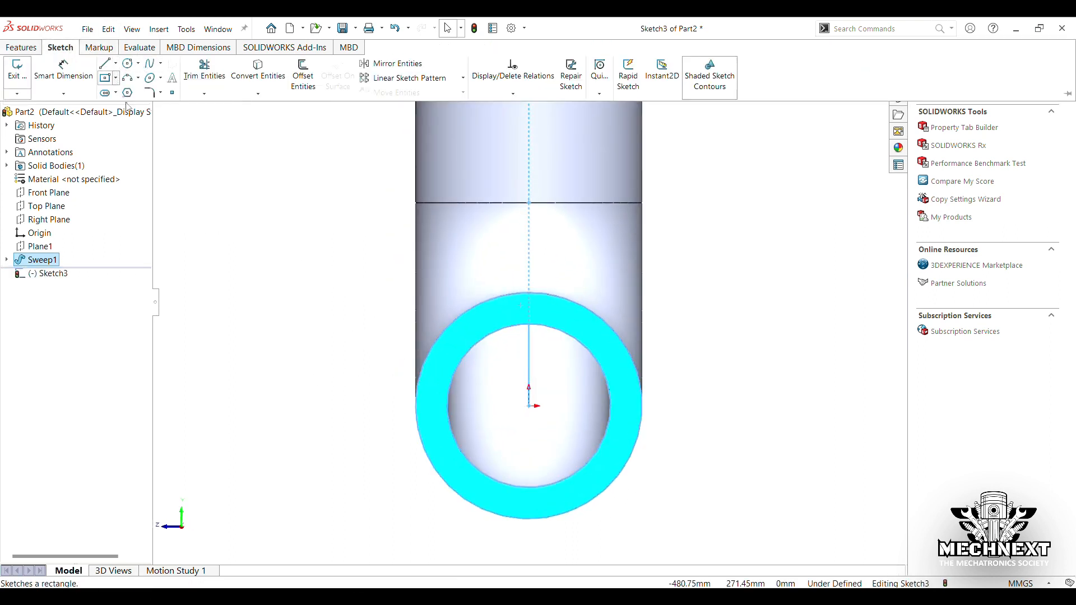
click(129, 110)
click(529, 405)
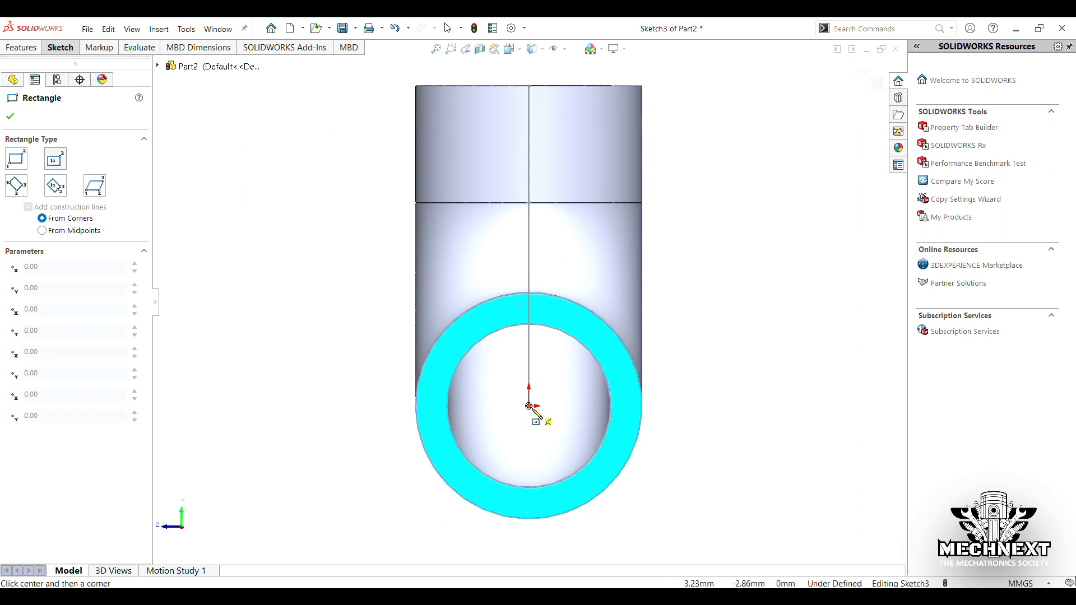
click(673, 534)
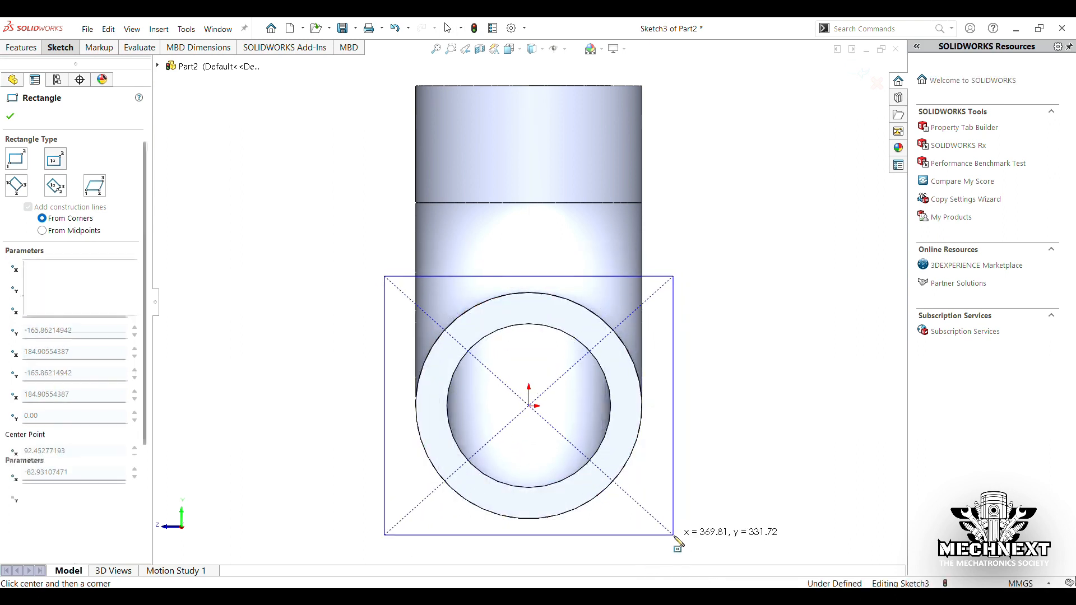
Step: Dimension the rectangle's width to 360 mm using its upper edge
right_drag(770, 424, 764, 371)
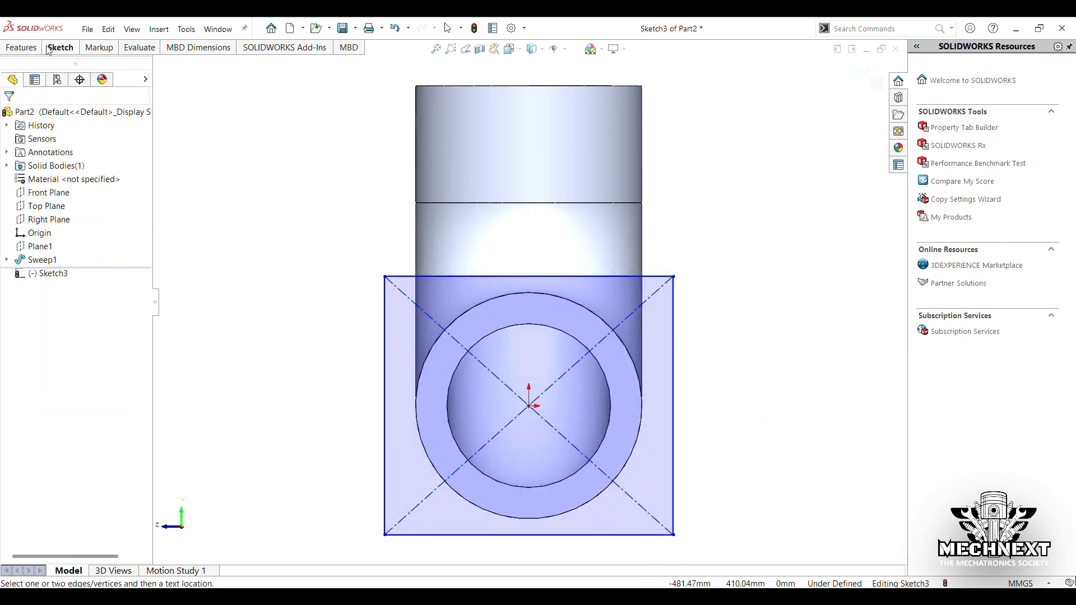
click(65, 49)
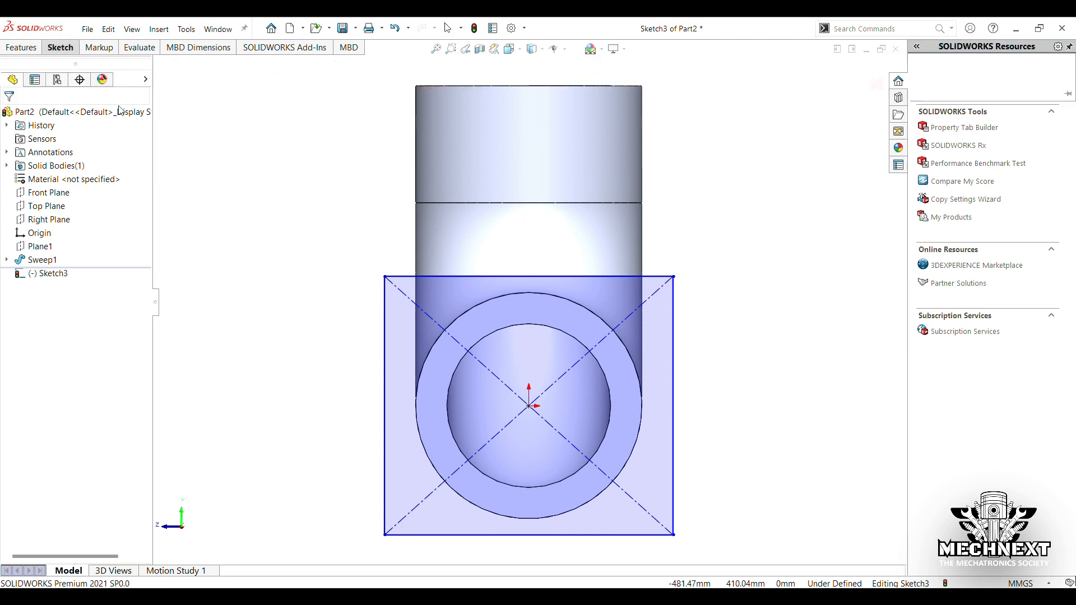
click(557, 277)
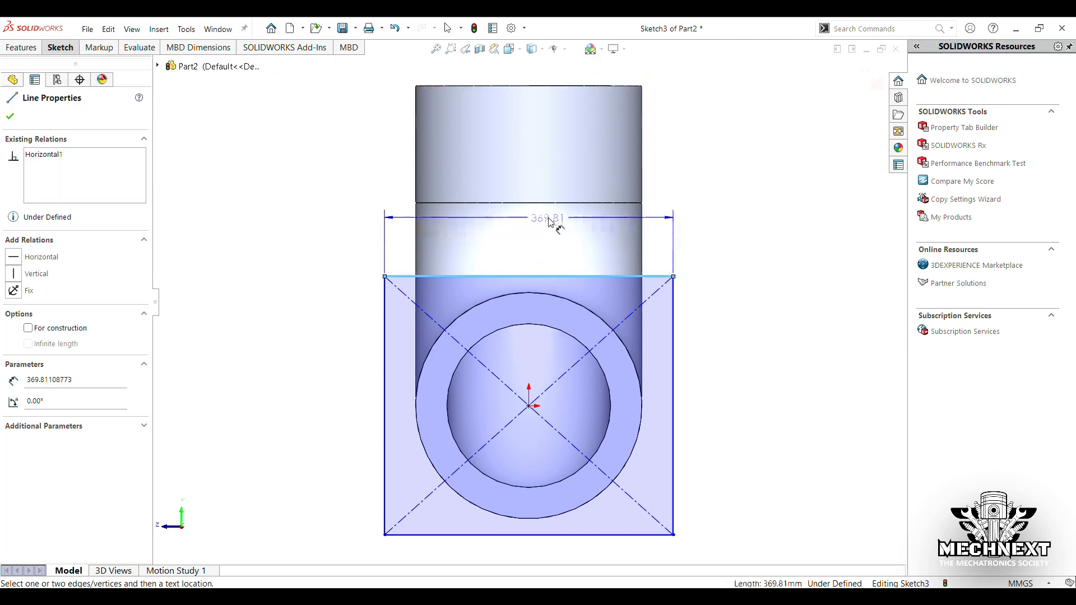
click(554, 223)
text(360)
key(Return)
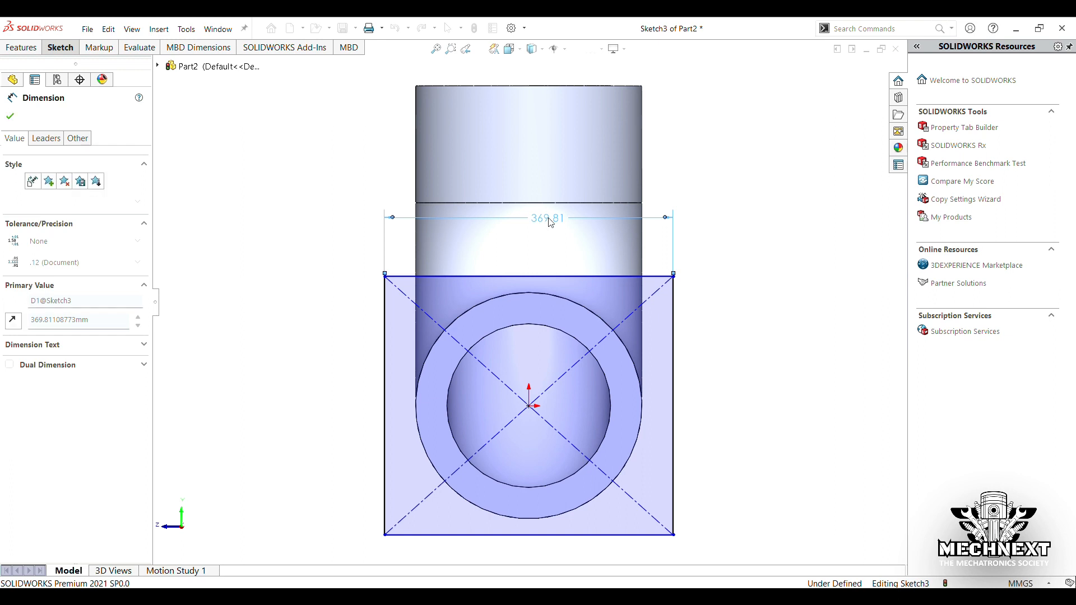
Step: Dimension the rectangle's height to 360 mm and leave the dimension command
click(674, 396)
click(713, 394)
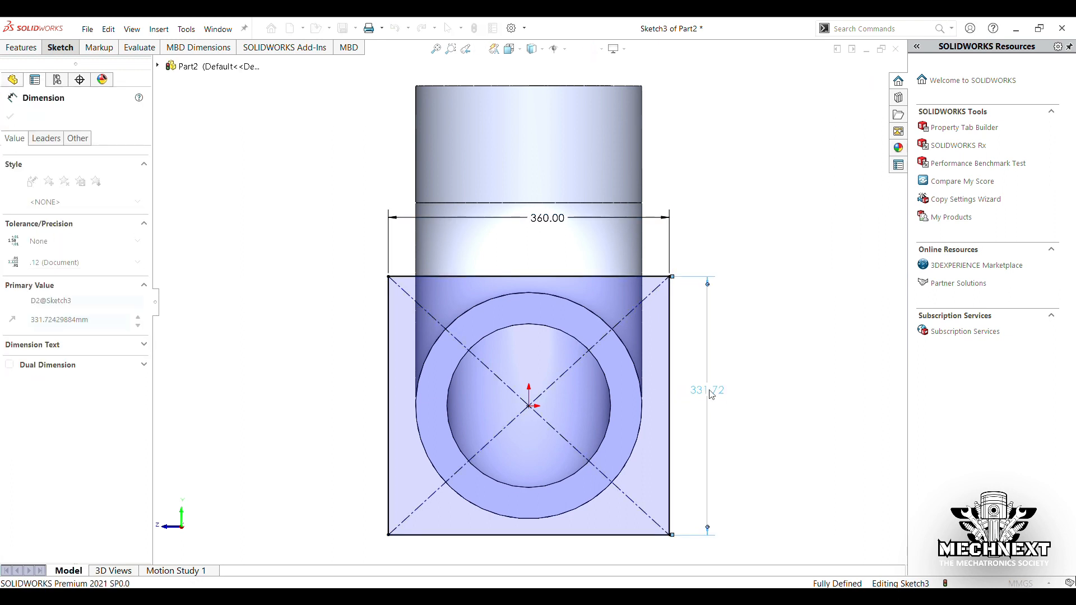
text(360)
key(Return)
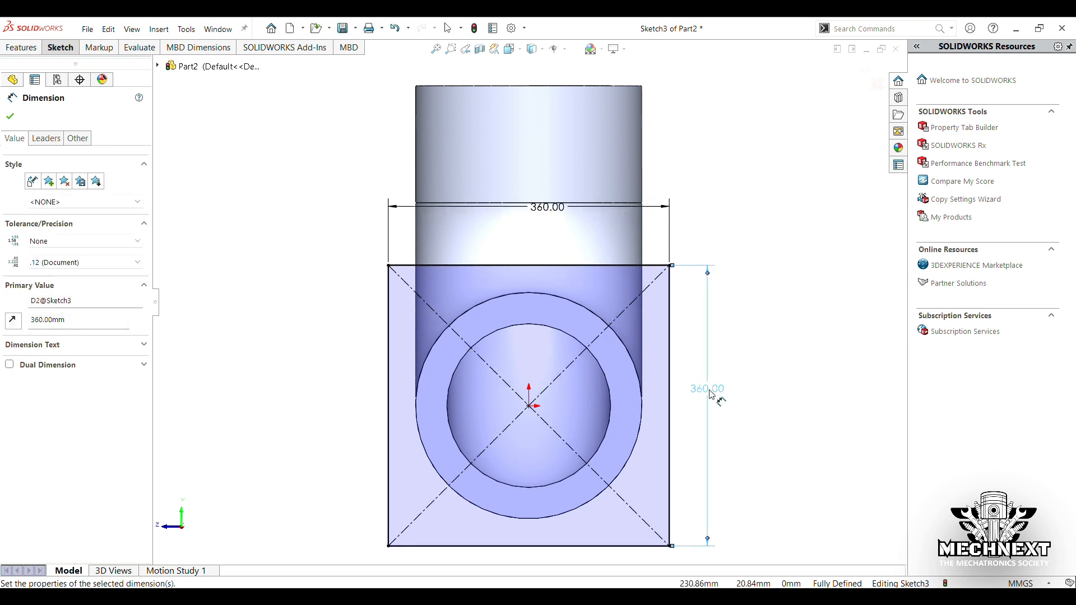
click(11, 117)
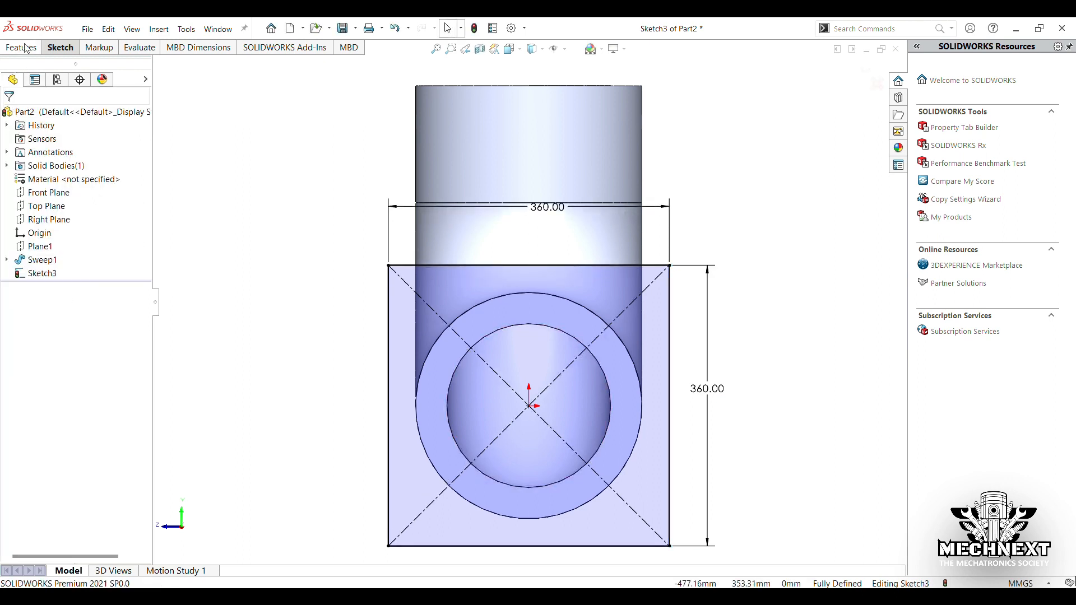
Step: Extrude the square sketch as a 50 mm blind boss merged with the pipe to form the flange
click(22, 48)
click(19, 93)
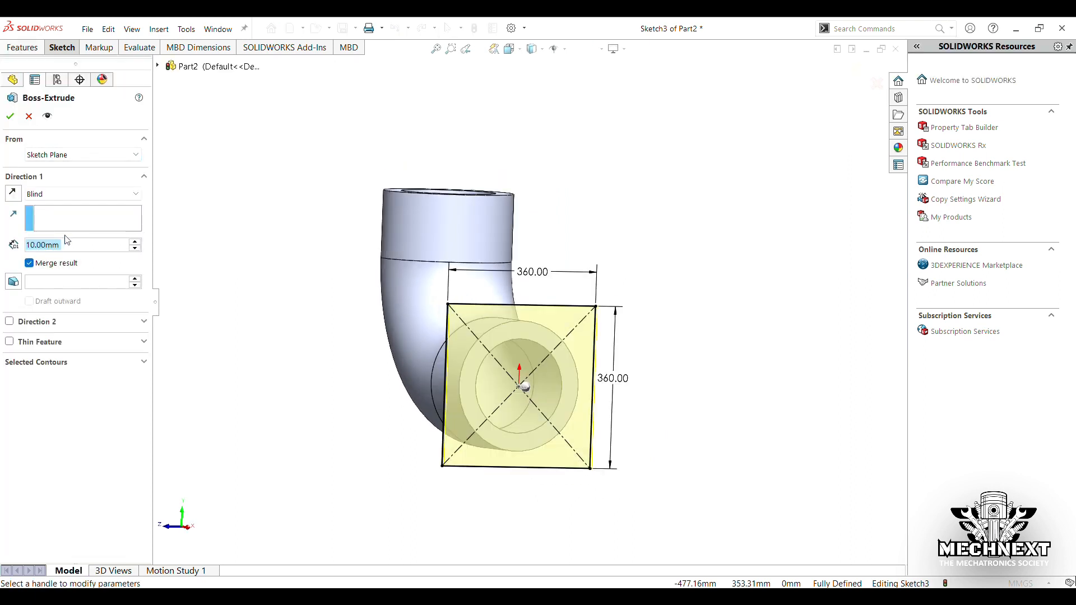
text(50)
key(Return)
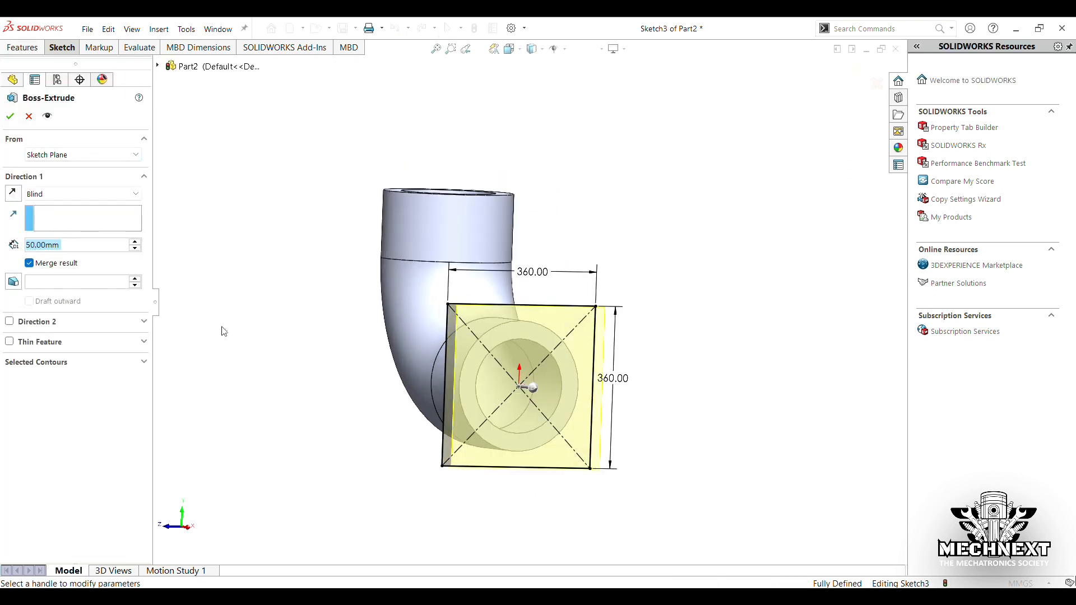
middle_drag(224, 331, 267, 356)
click(10, 118)
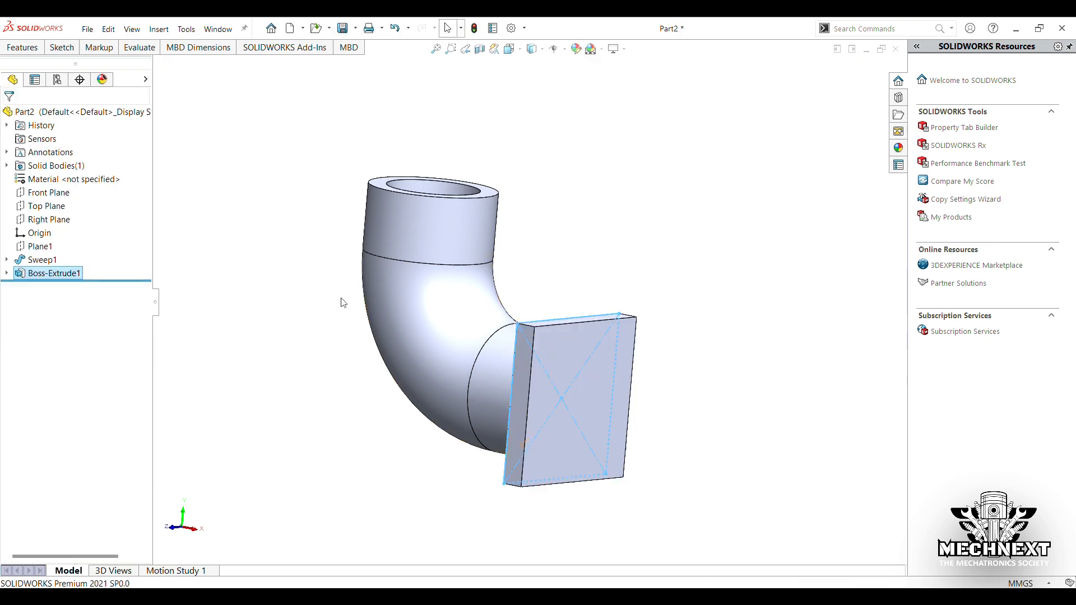
Step: Start a new sketch on the outer face of the square flange
middle_drag(462, 213, 464, 271)
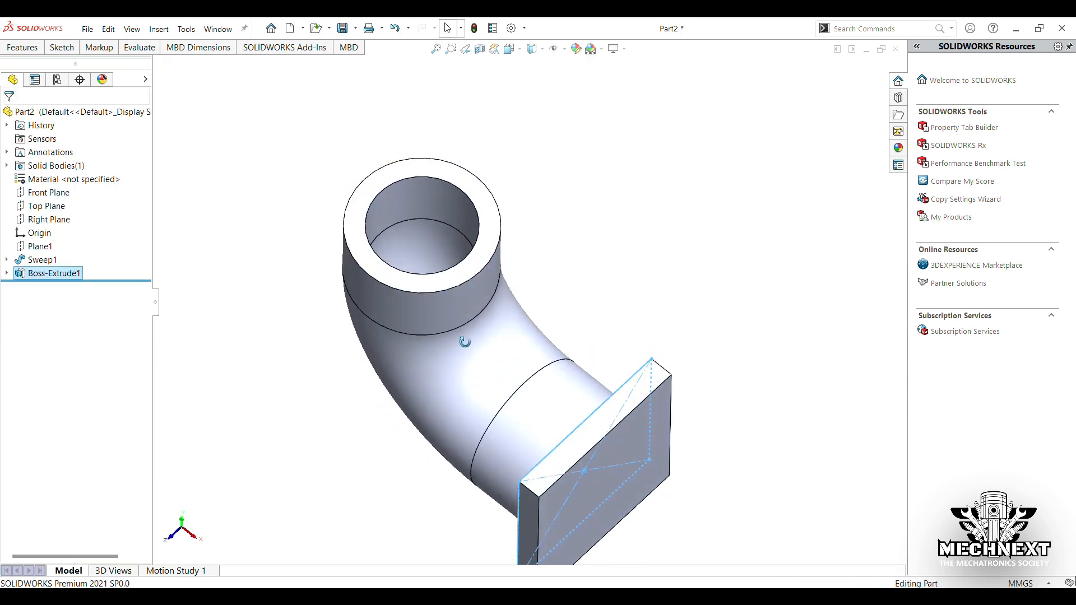
middle_drag(473, 319, 538, 392)
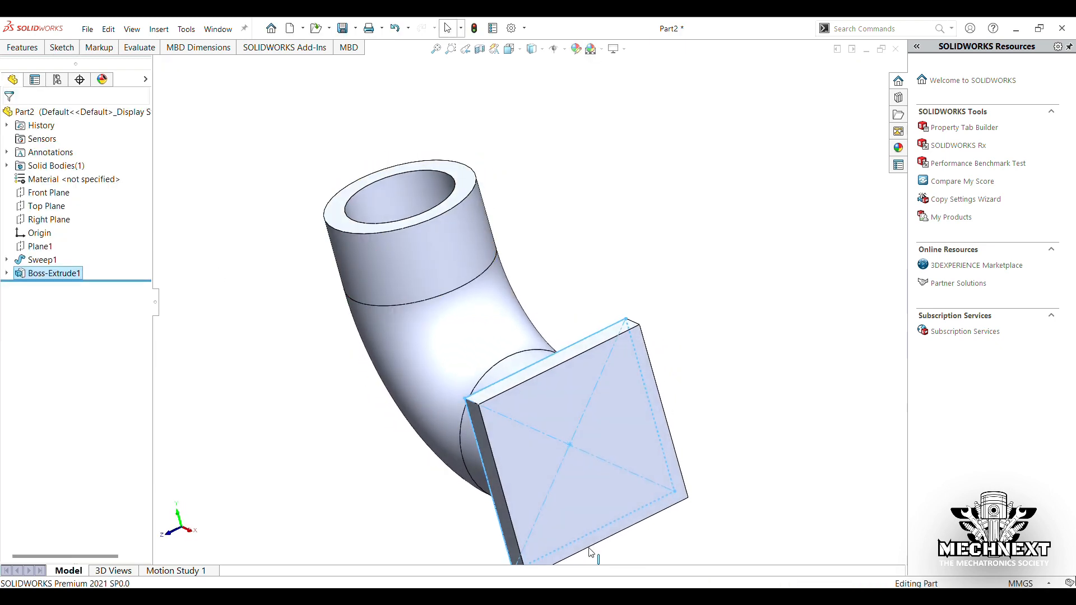
click(586, 459)
click(638, 429)
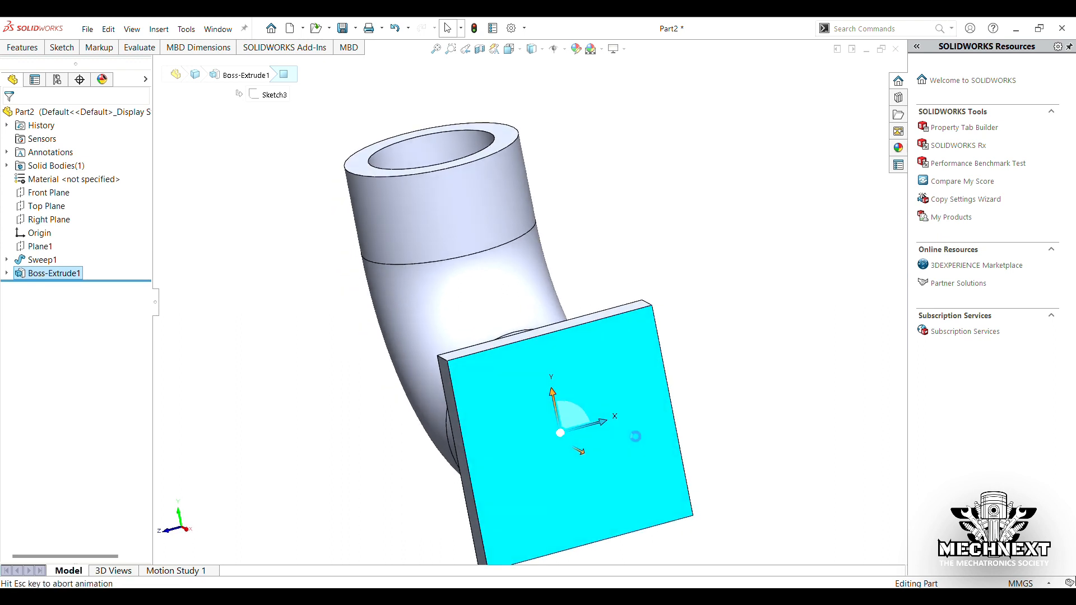
Step: Sketch a circle about 218 mm in diameter centred on the origin of the flange face
click(66, 48)
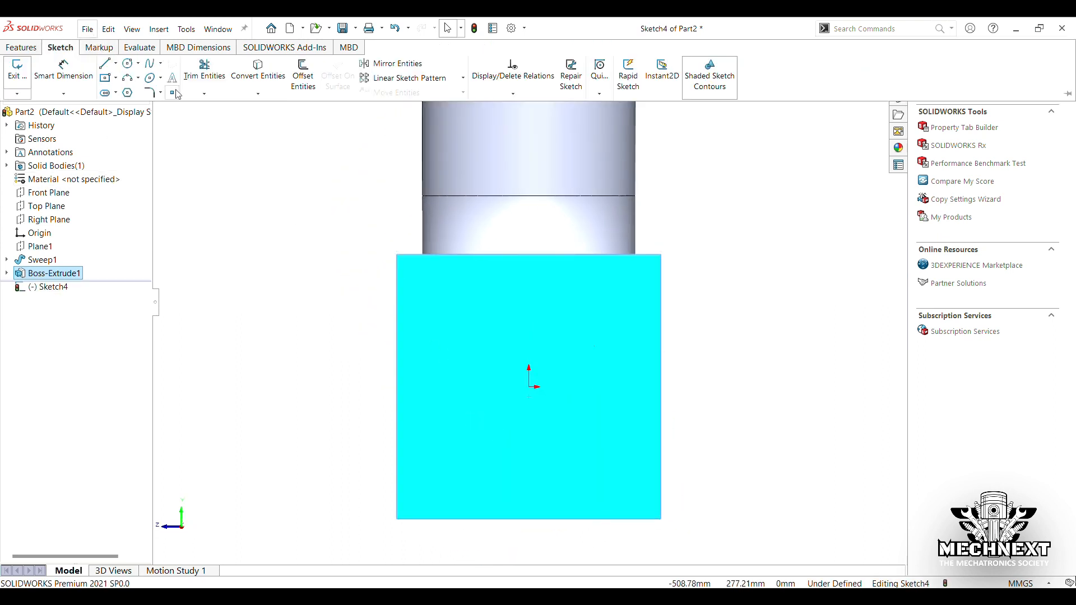
click(127, 62)
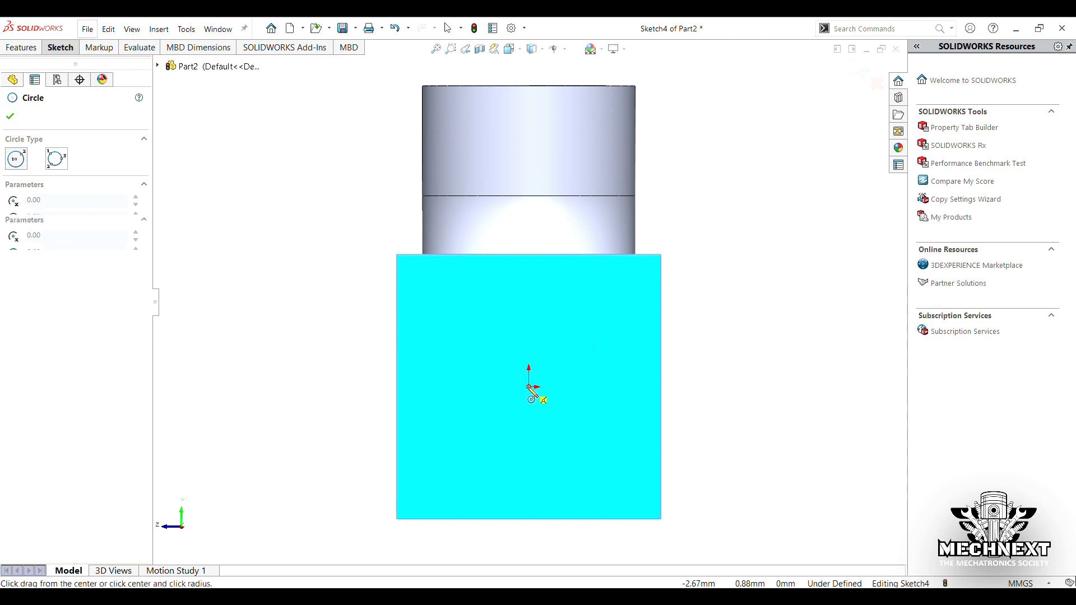
click(528, 387)
click(558, 466)
Step: Dimension the circle on the flange face to a diameter of 210 mm
right_drag(772, 394, 764, 317)
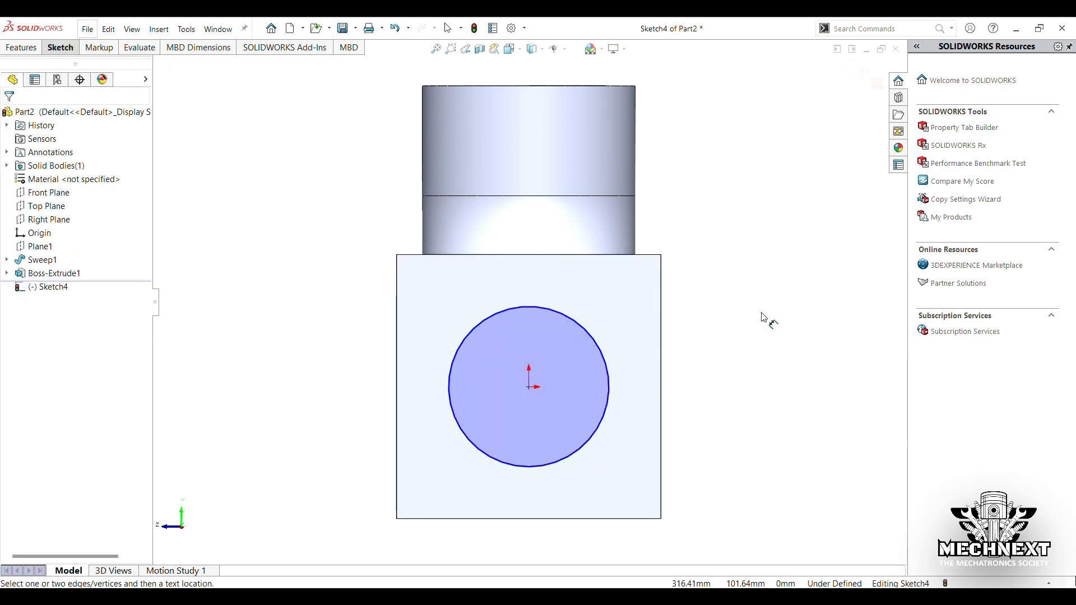
click(61, 48)
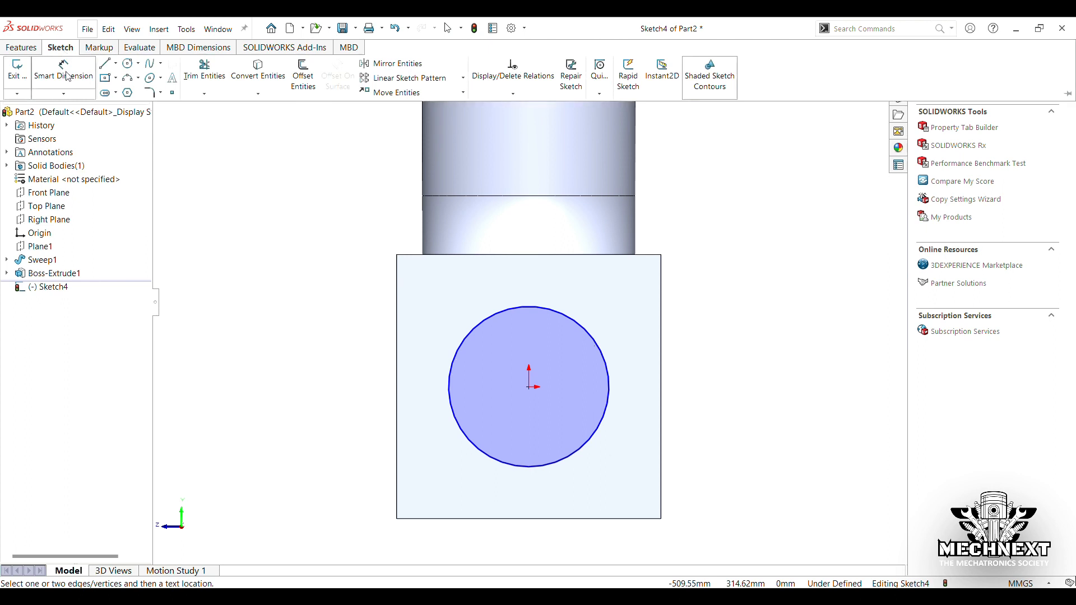
click(67, 71)
click(61, 49)
click(67, 71)
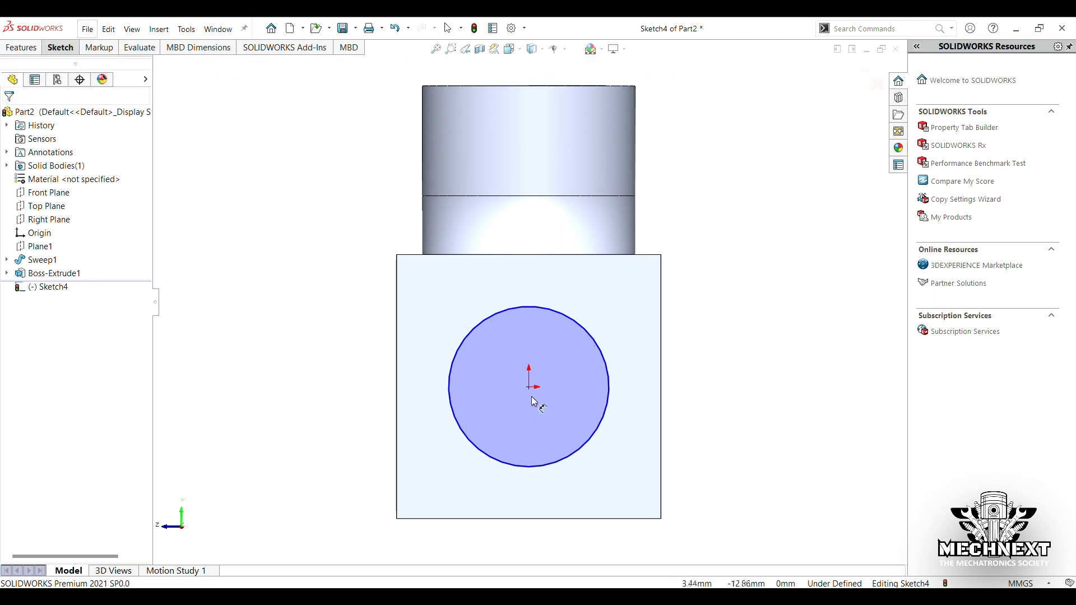
click(452, 402)
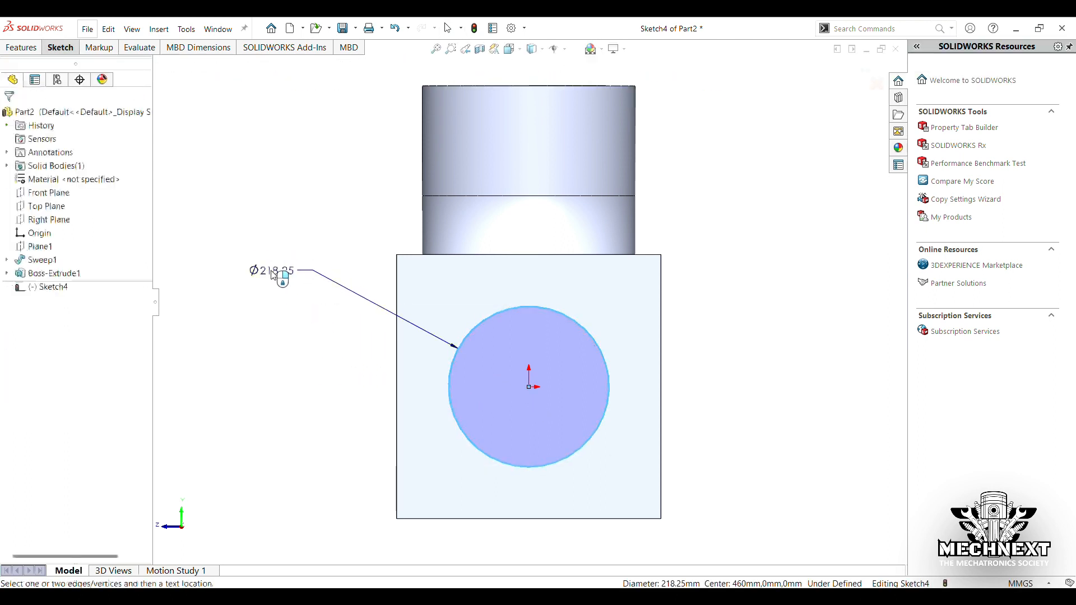
click(273, 275)
text(210)
key(Return)
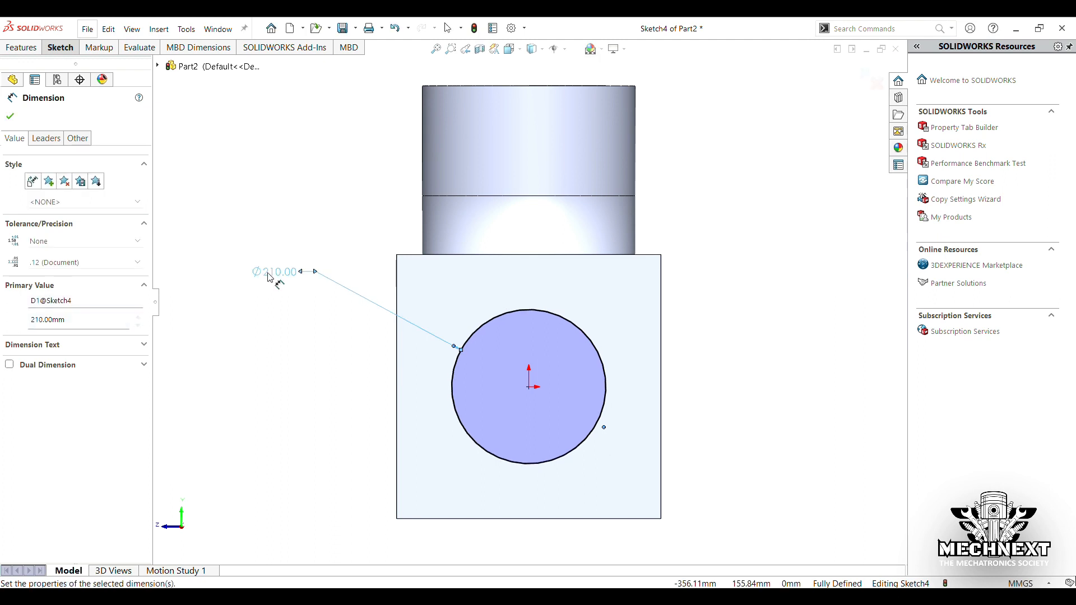
Step: Cut the circle through the flange with a 50 mm blind Extruded Cut
click(21, 48)
click(194, 76)
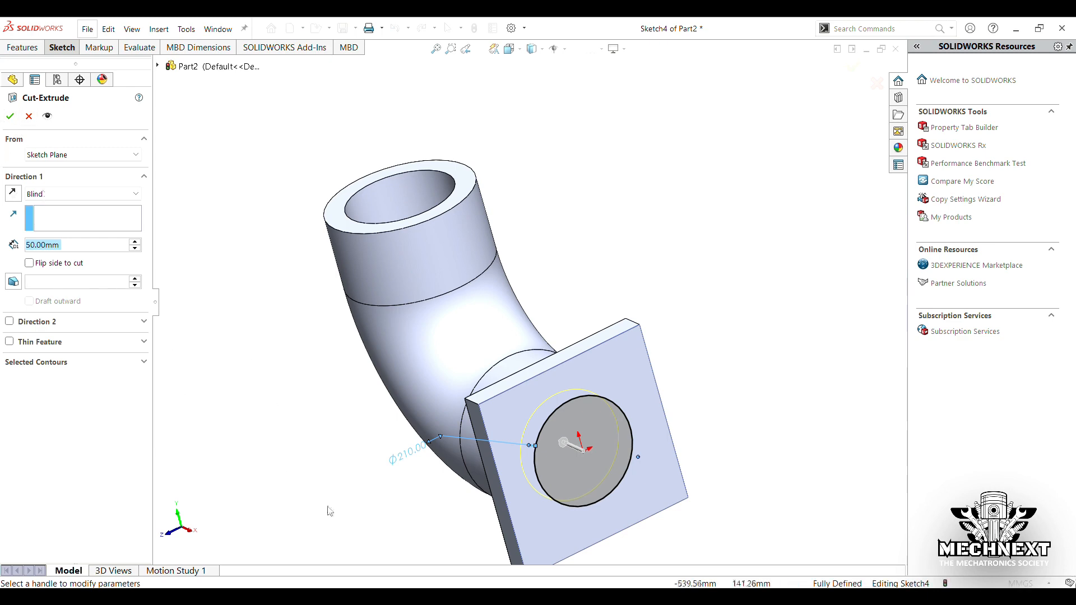
middle_drag(329, 511, 320, 440)
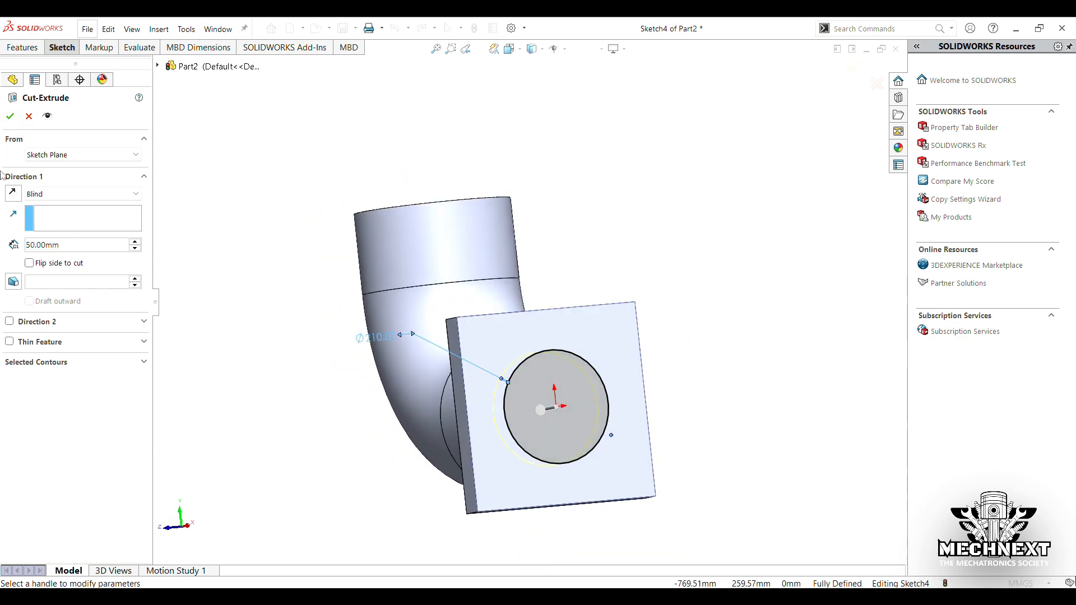
click(10, 117)
middle_drag(720, 387, 723, 431)
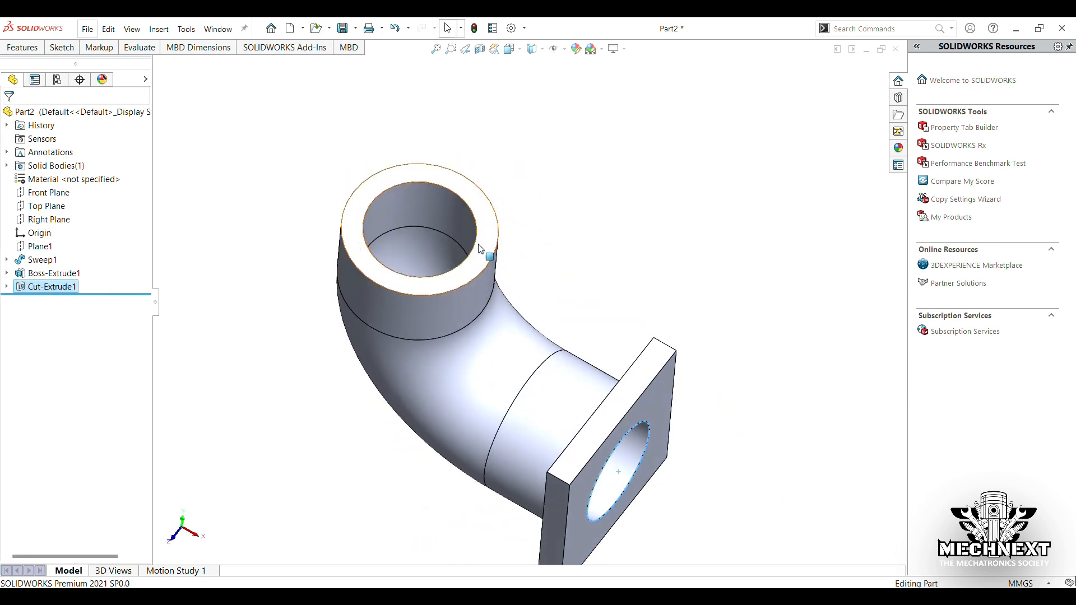
Step: Sketch two concentric circles, about 76 mm and 37 mm in diameter, near the upper-left corner of the flange's outer face in a new sketch
middle_drag(540, 288, 557, 379)
click(561, 372)
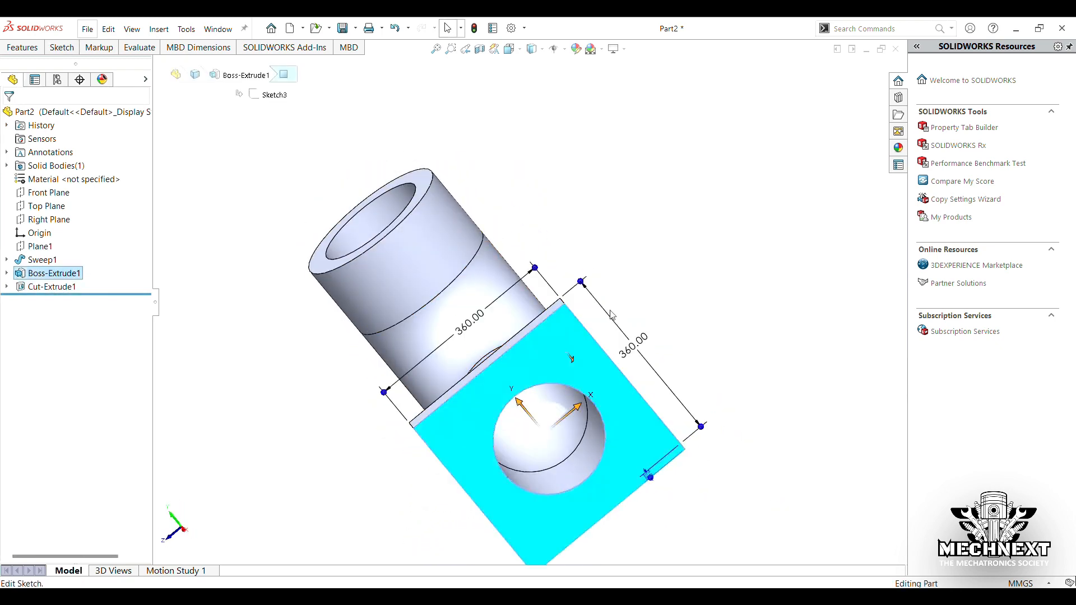
click(68, 49)
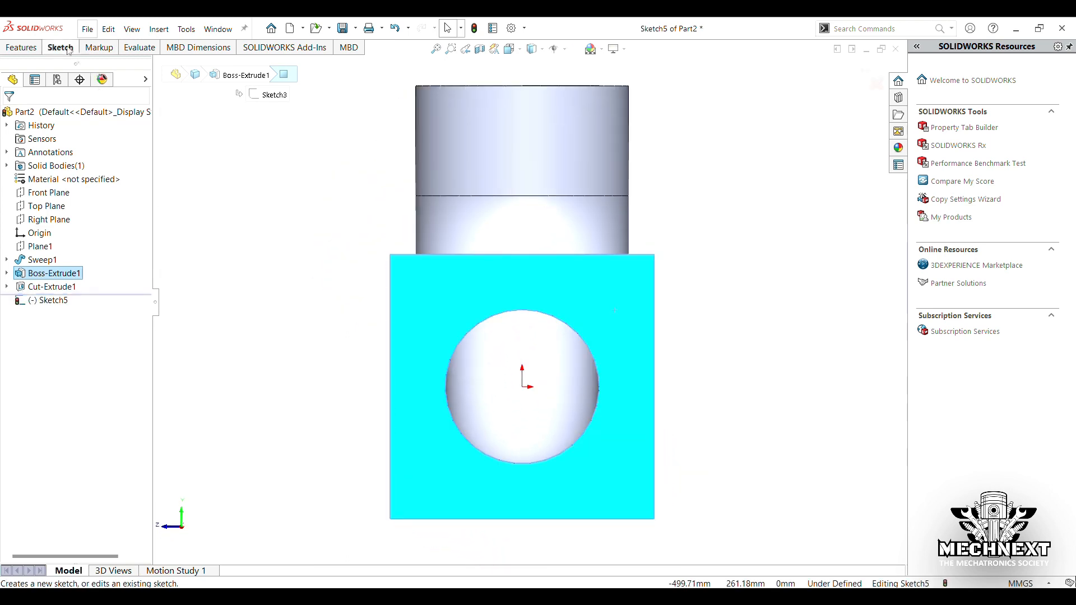
click(68, 50)
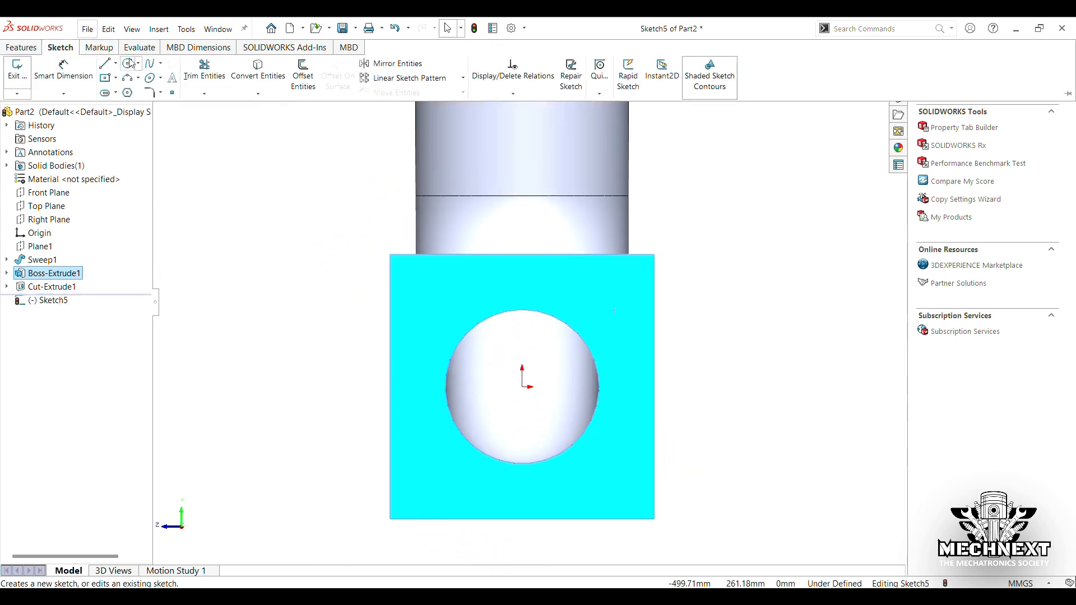
click(128, 63)
mouse_move(417, 279)
mouse_down()
mouse_move(435, 310)
mouse_move(440, 296)
mouse_up()
click(417, 279)
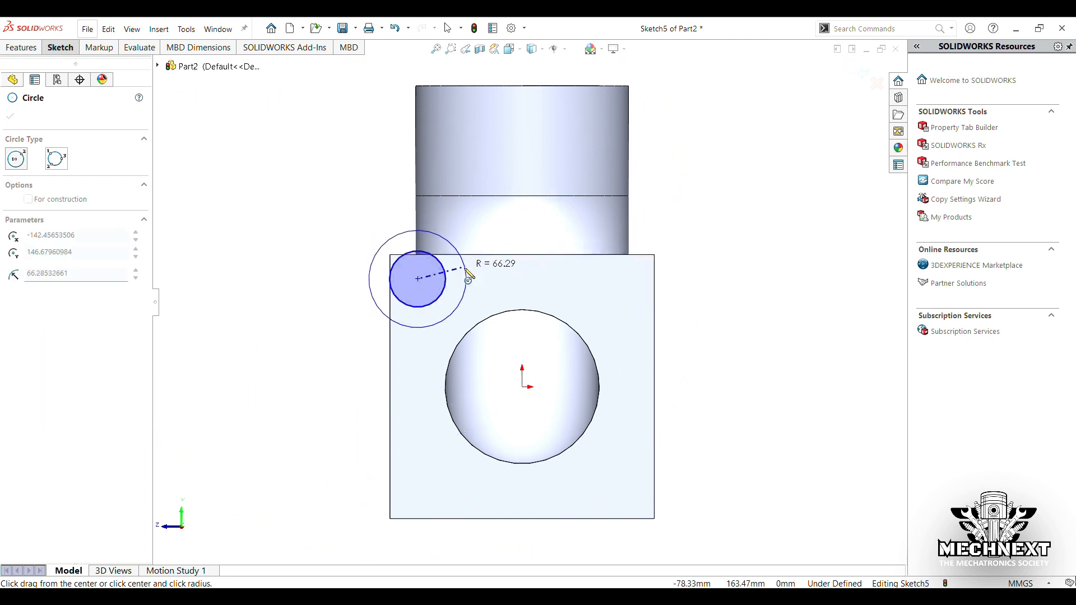
click(431, 277)
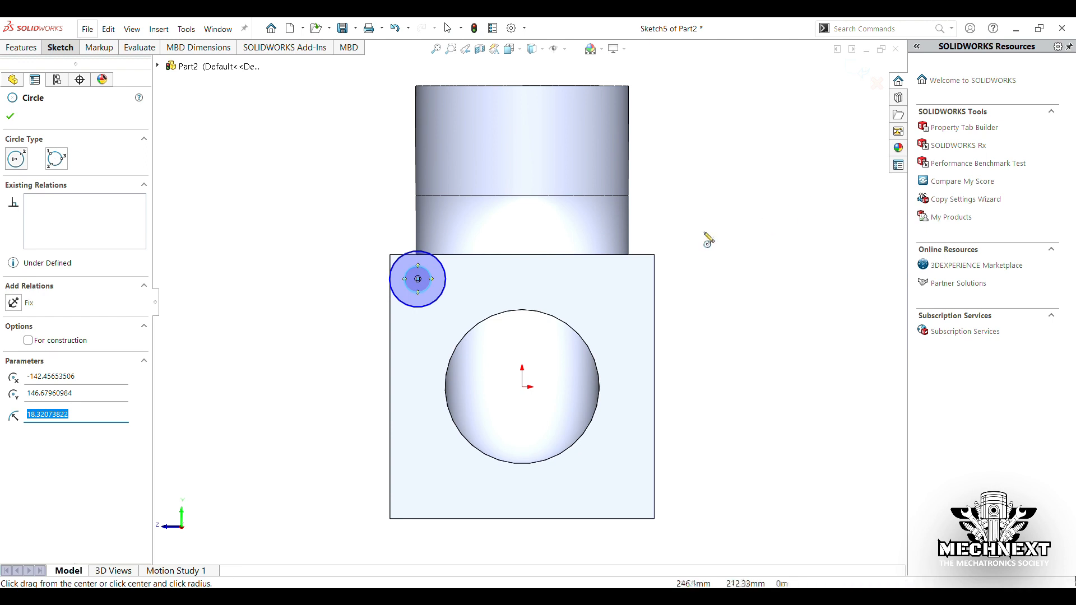
Step: Dimension the outer corner circle to a diameter of 60 mm and the inner one to 30 mm
click(61, 47)
click(89, 73)
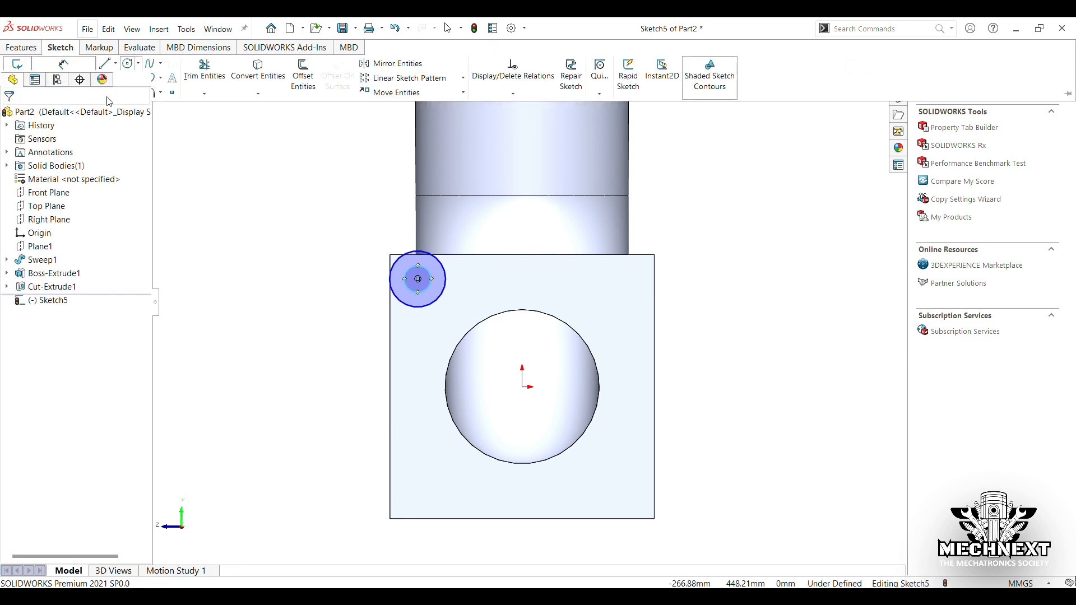
click(399, 305)
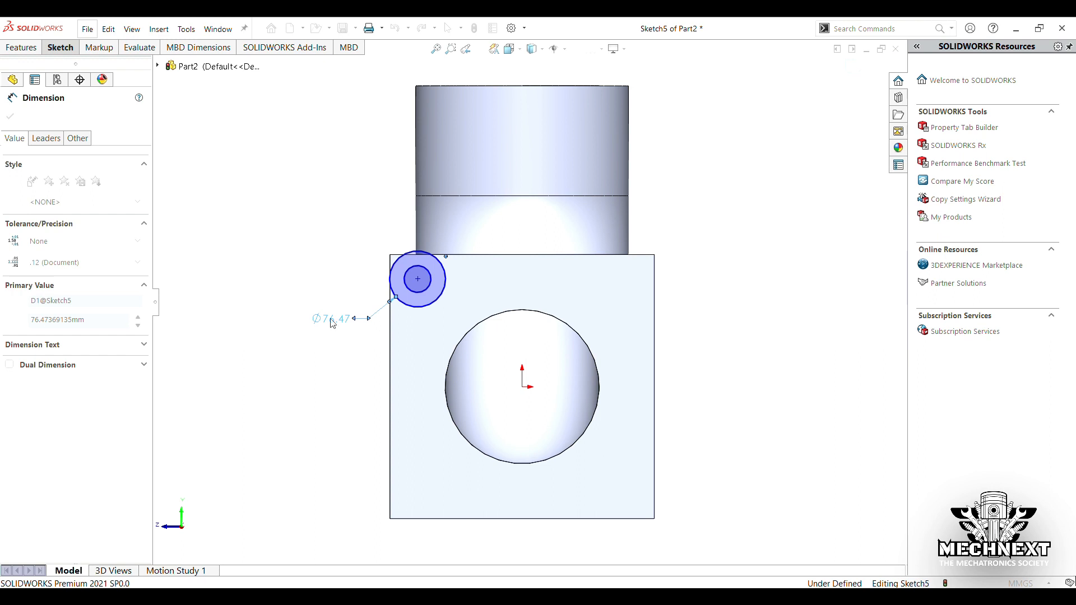
text(60)
key(Return)
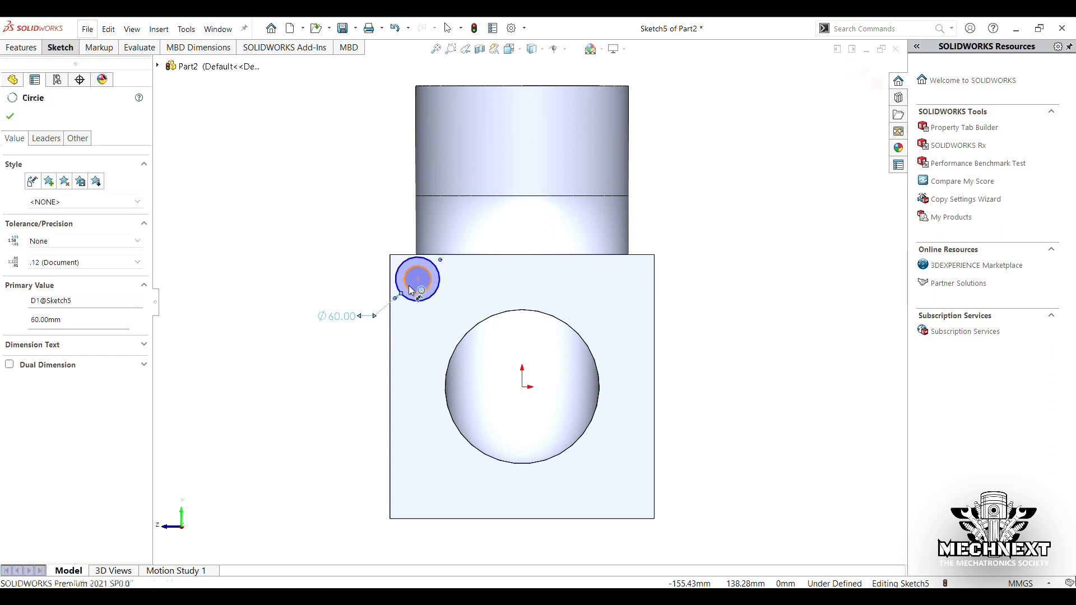
click(410, 290)
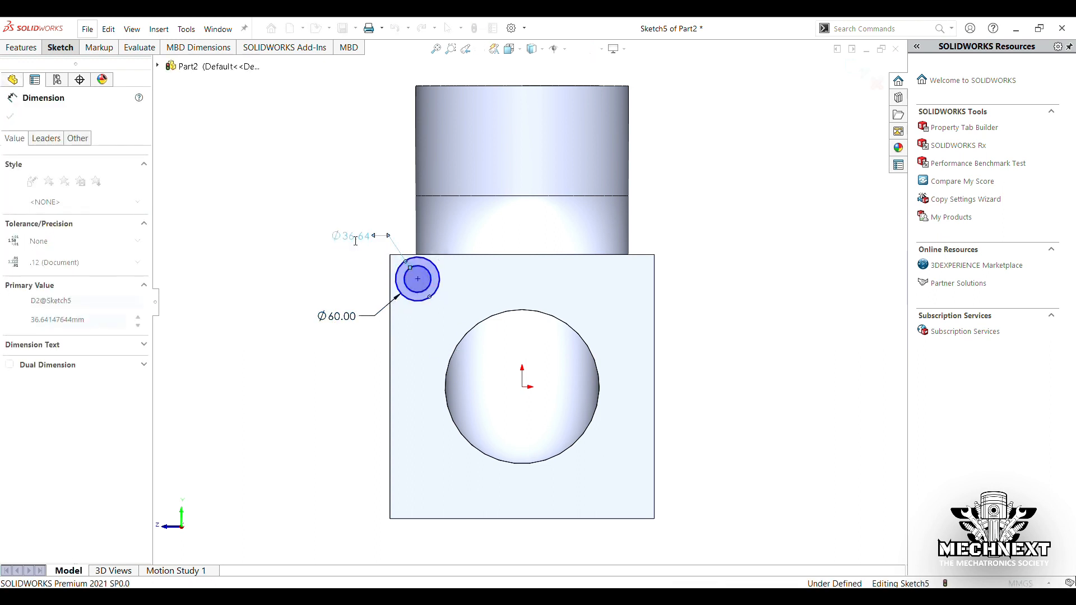
text(30)
key(Return)
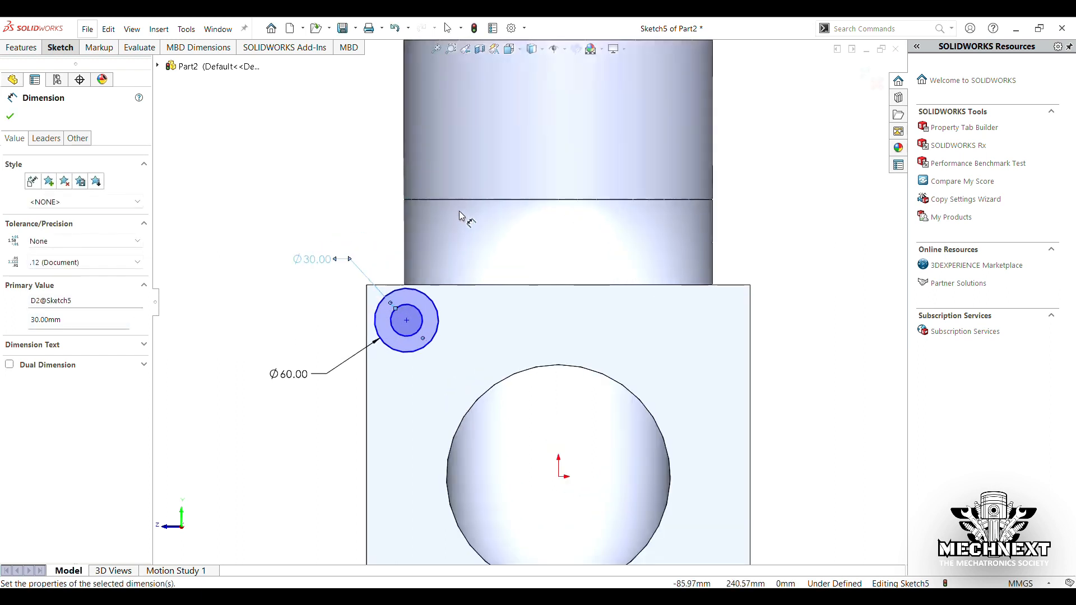
Step: Dimension the centre of the concentric circles 50 mm from the flange's upper edge
scroll(464, 215, down, 2)
scroll(426, 307, down, 4)
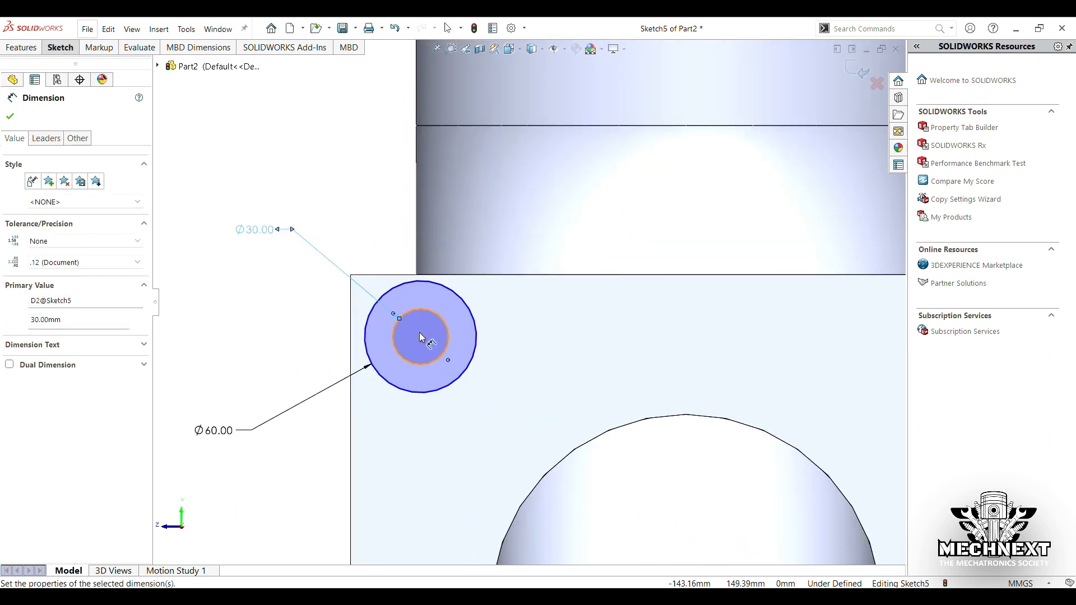
click(421, 338)
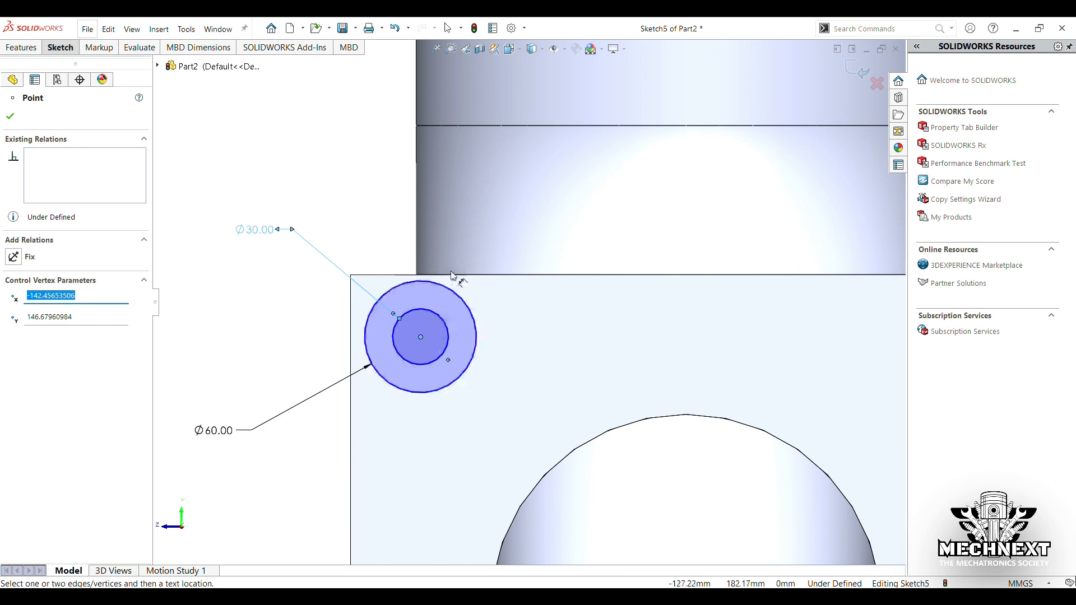
click(467, 276)
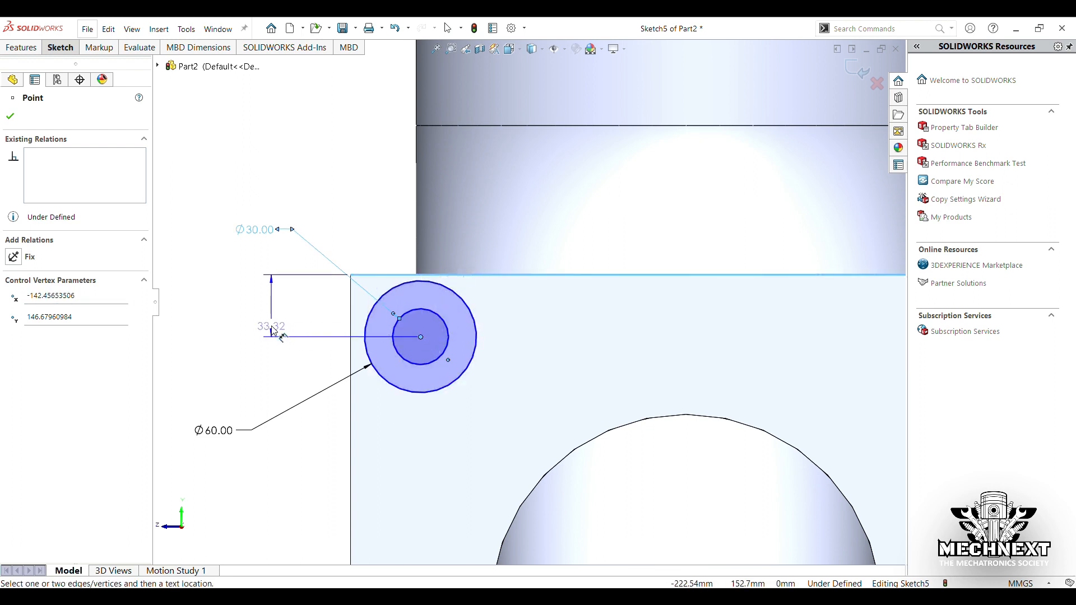
click(274, 330)
text(50)
key(Return)
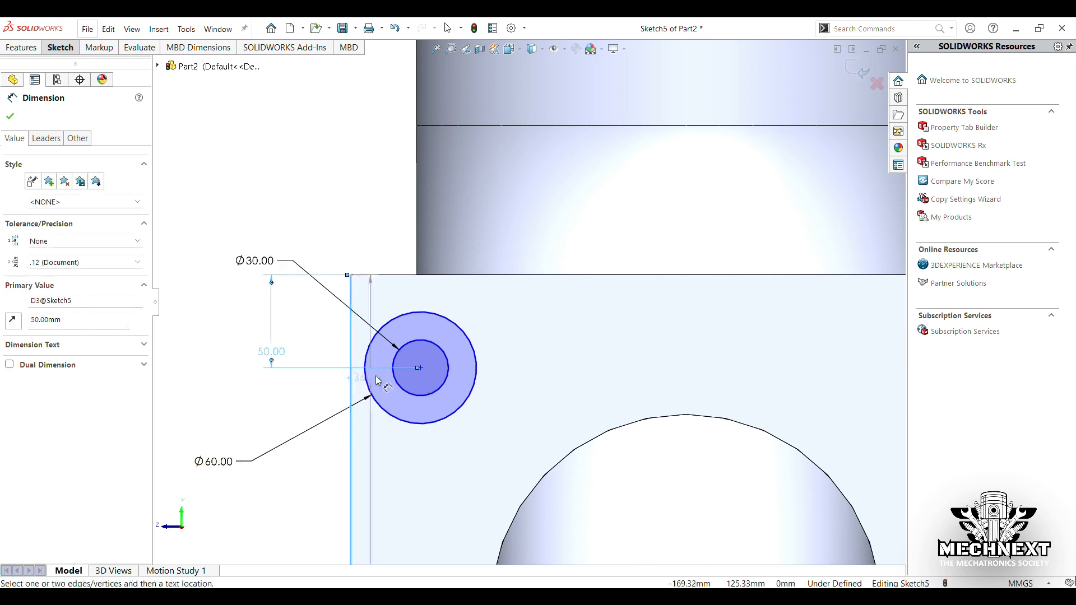
Step: Dimension the centre of the concentric circles 50 mm from the flange's left edge
click(420, 370)
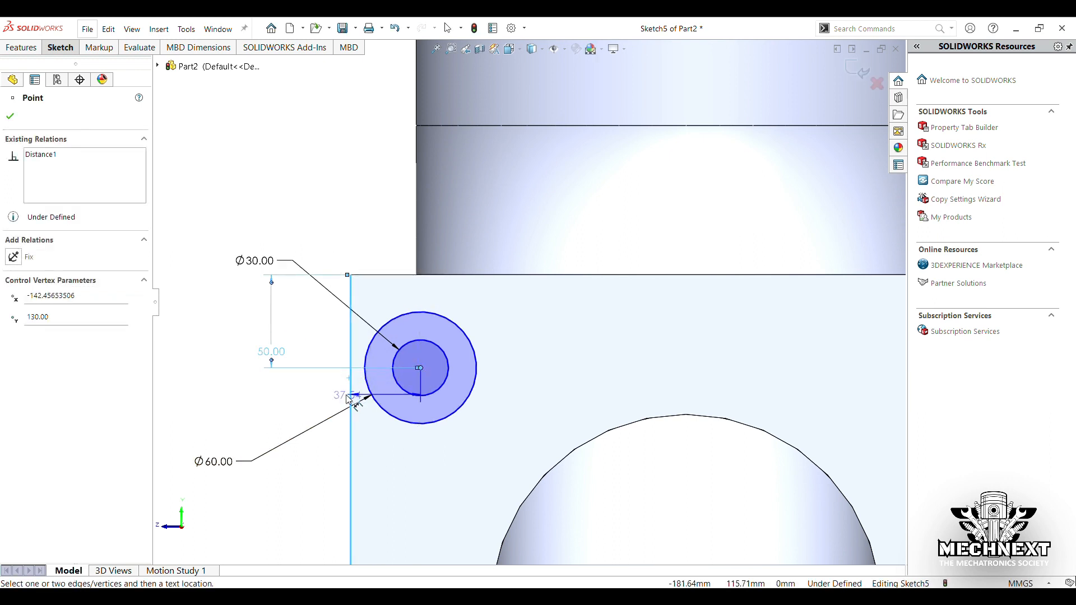
click(350, 401)
click(395, 487)
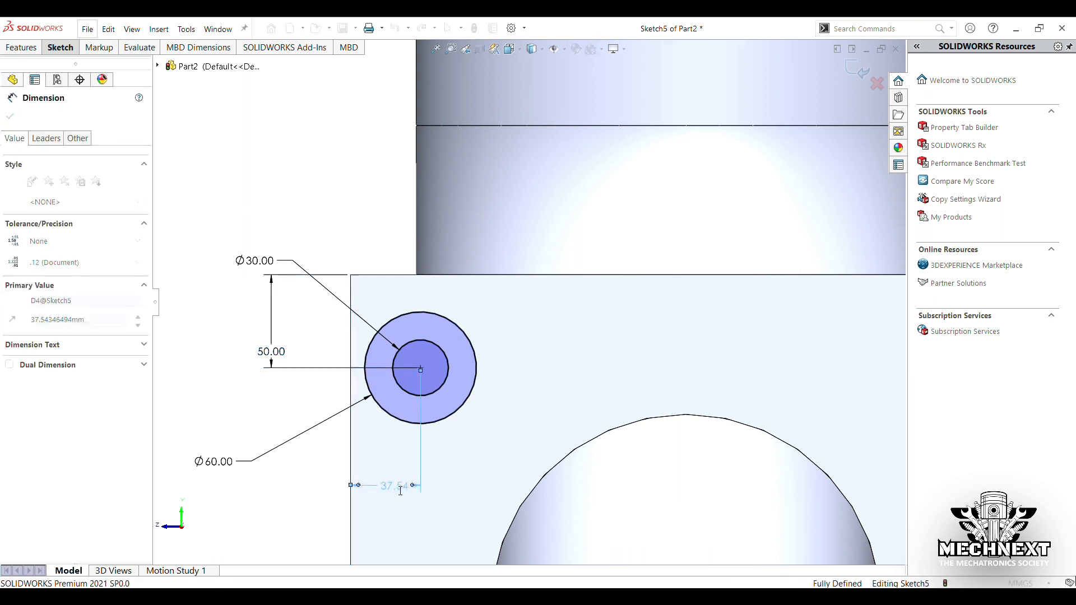
text(50)
key(Return)
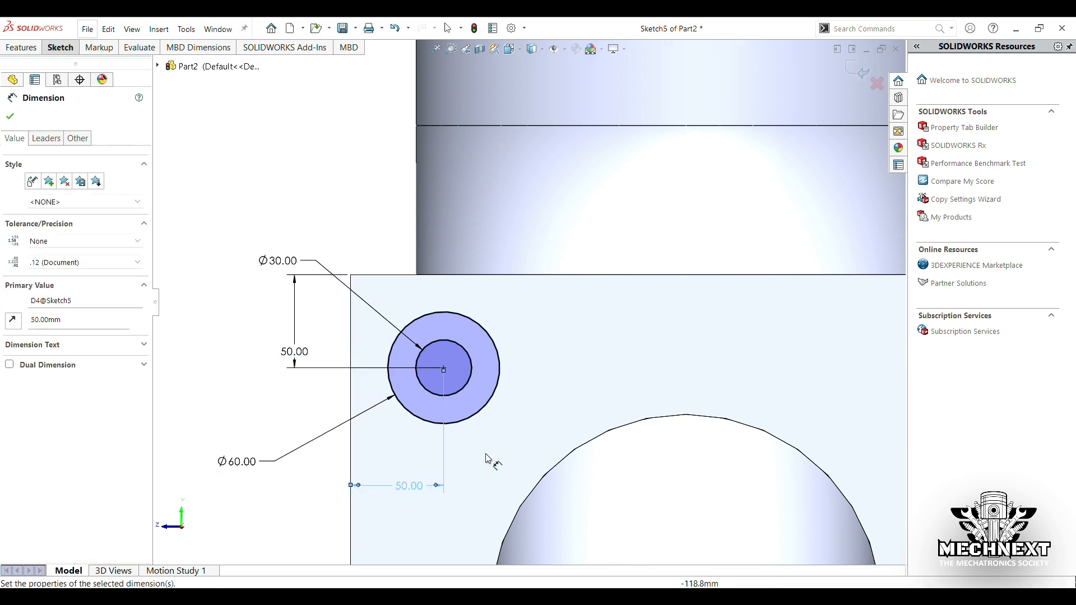
scroll(527, 443, down, 1)
scroll(526, 442, up, 4)
scroll(527, 442, up, 3)
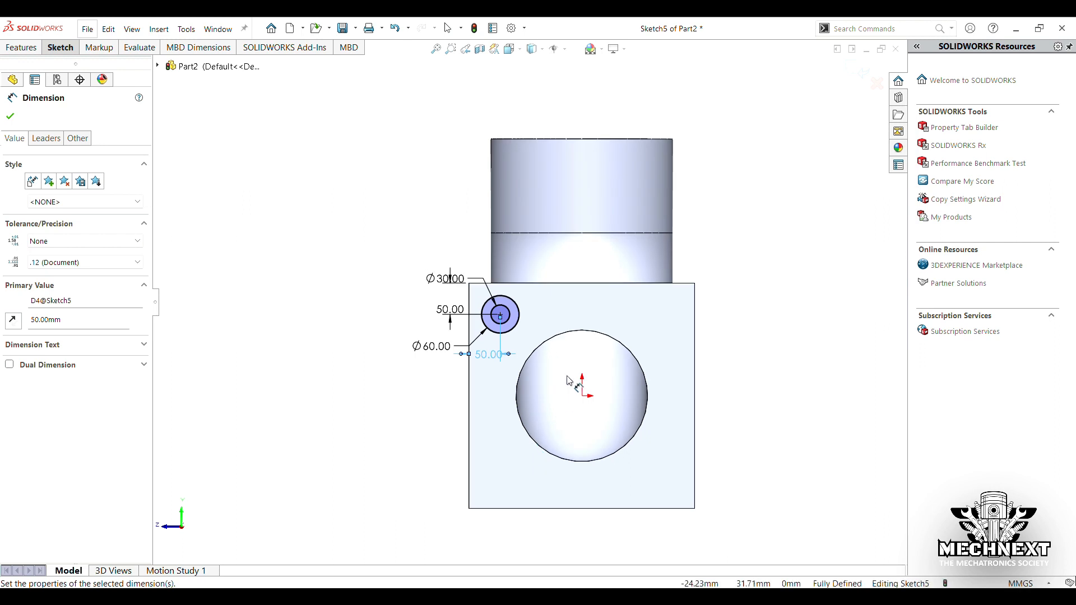
click(9, 118)
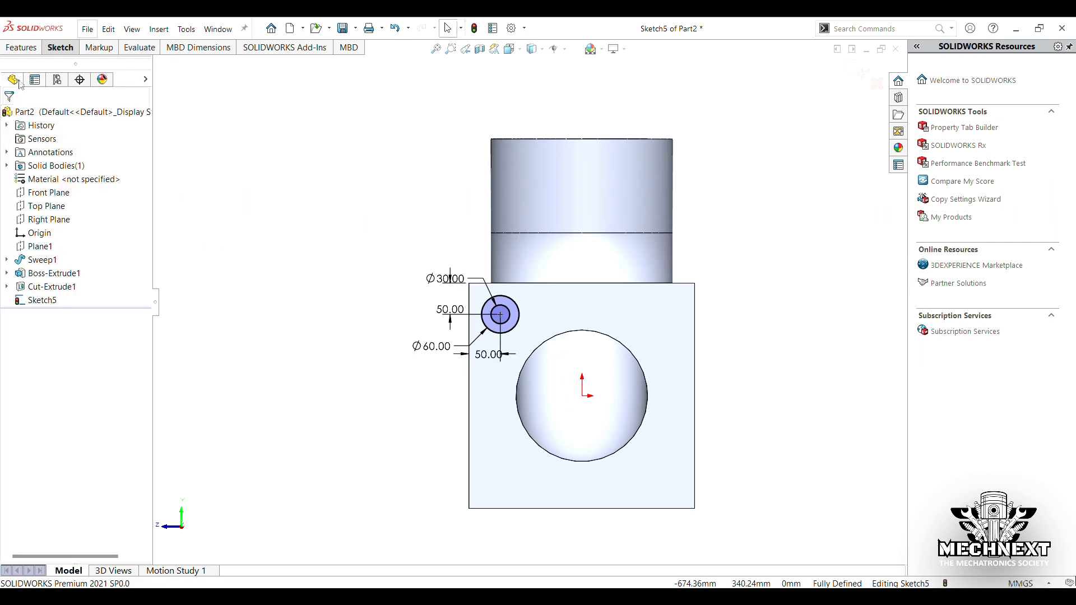
Step: Pattern both concentric circles around the origin with a Circular Sketch Pattern of 4 equally spaced instances over 360 degrees
click(26, 48)
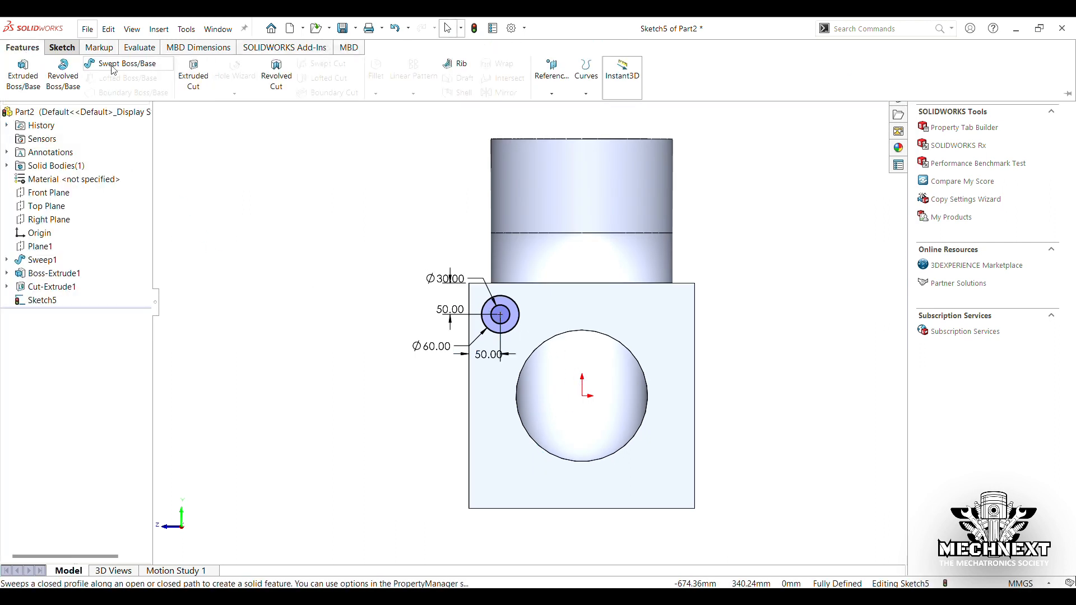
click(62, 49)
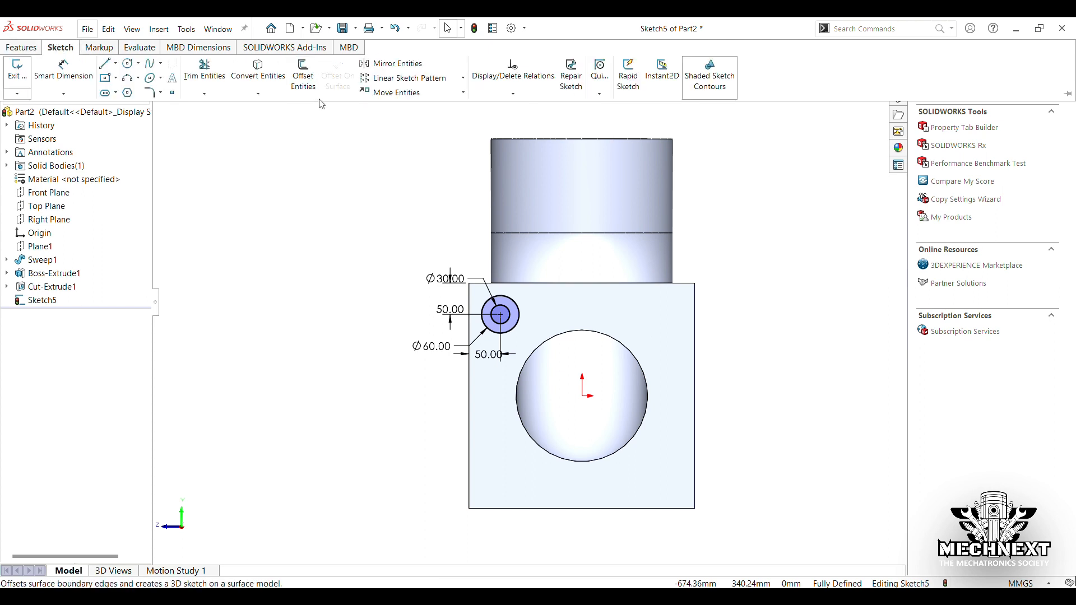
click(457, 108)
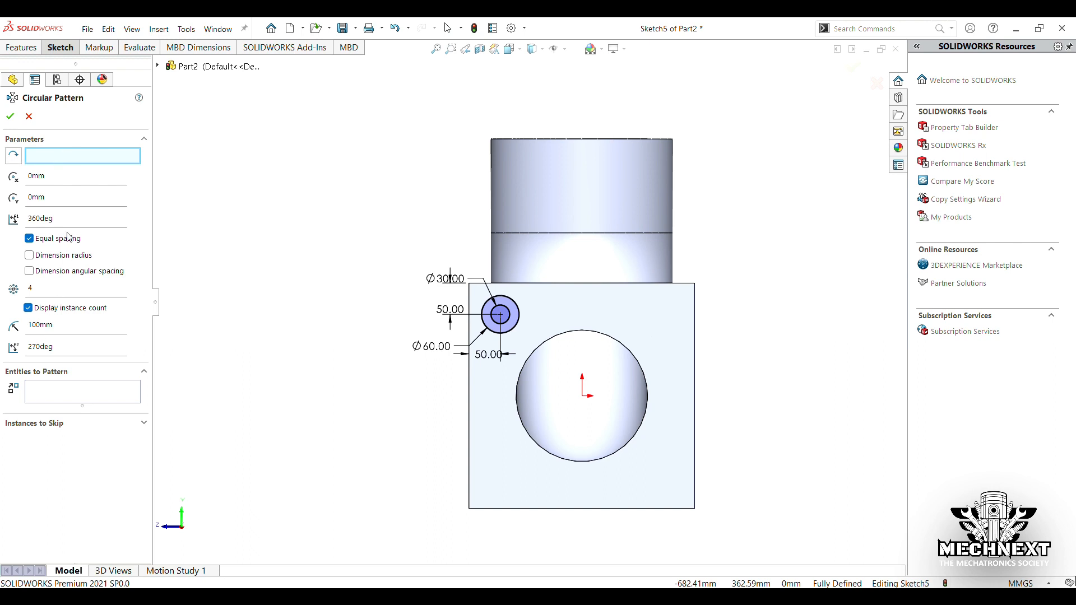
click(508, 311)
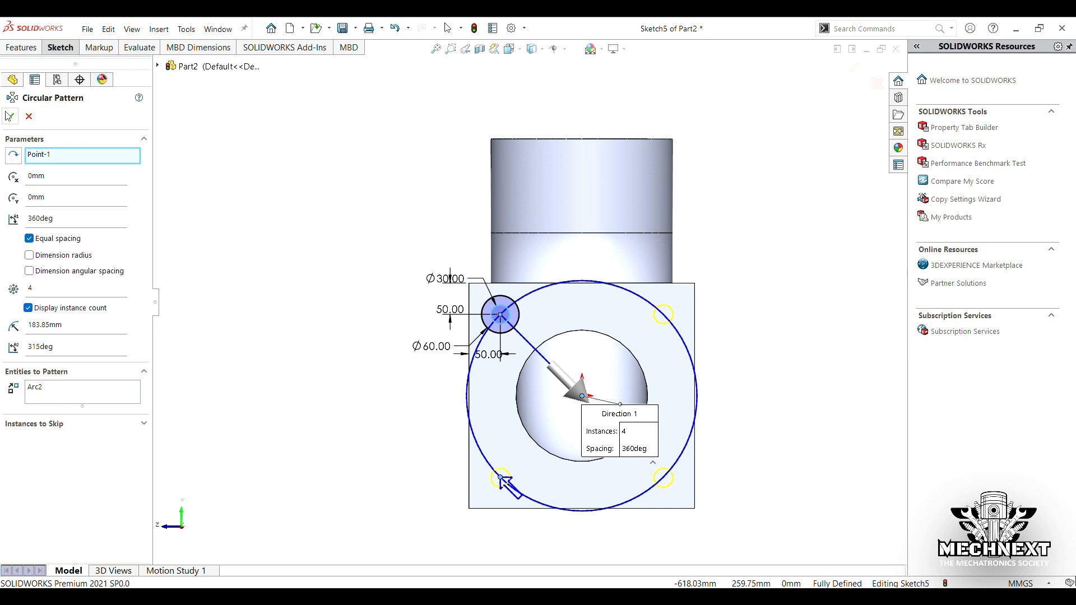
click(513, 330)
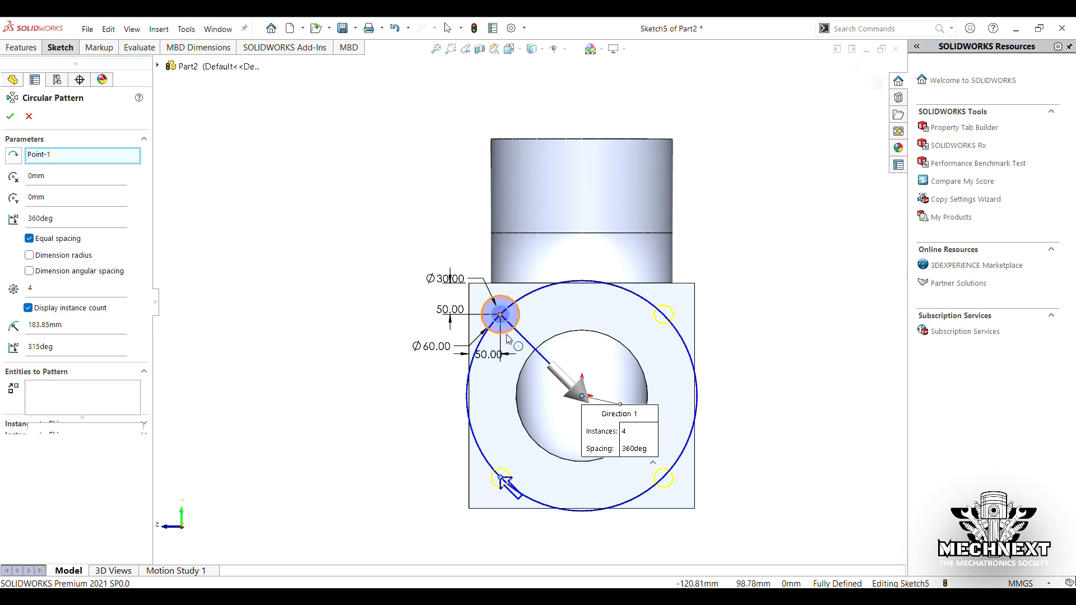
click(11, 117)
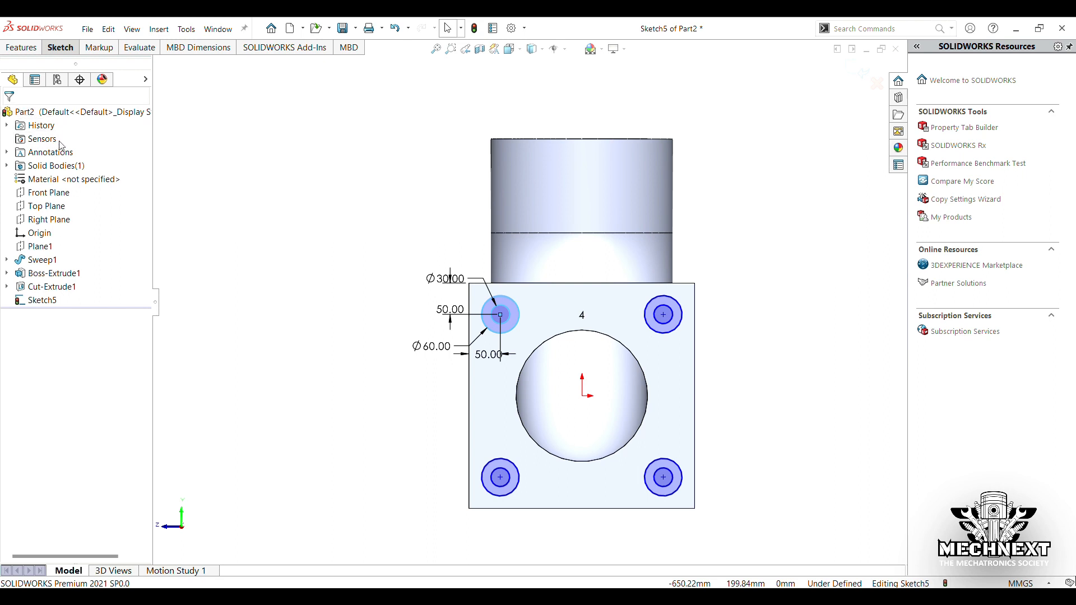
Step: Cut only the four inner 30 mm circle regions through the flange with a 50 mm blind Extruded Cut
click(19, 49)
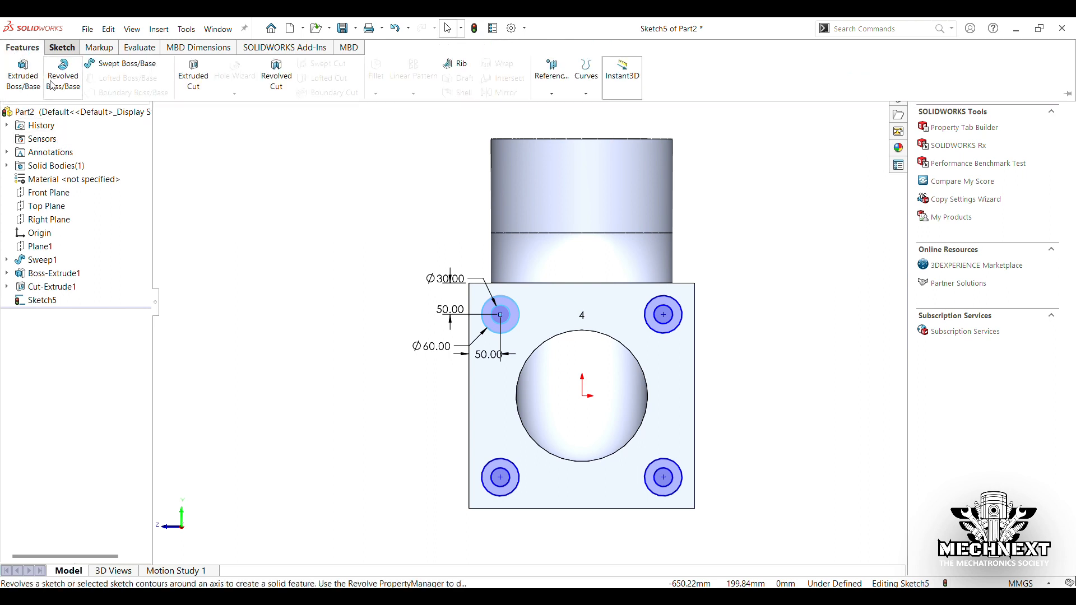
click(194, 75)
mouse_move(360, 398)
middle_down()
mouse_move(487, 292)
mouse_move(578, 371)
middle_up()
scroll(585, 378, down, 2)
middle_drag(472, 357, 478, 362)
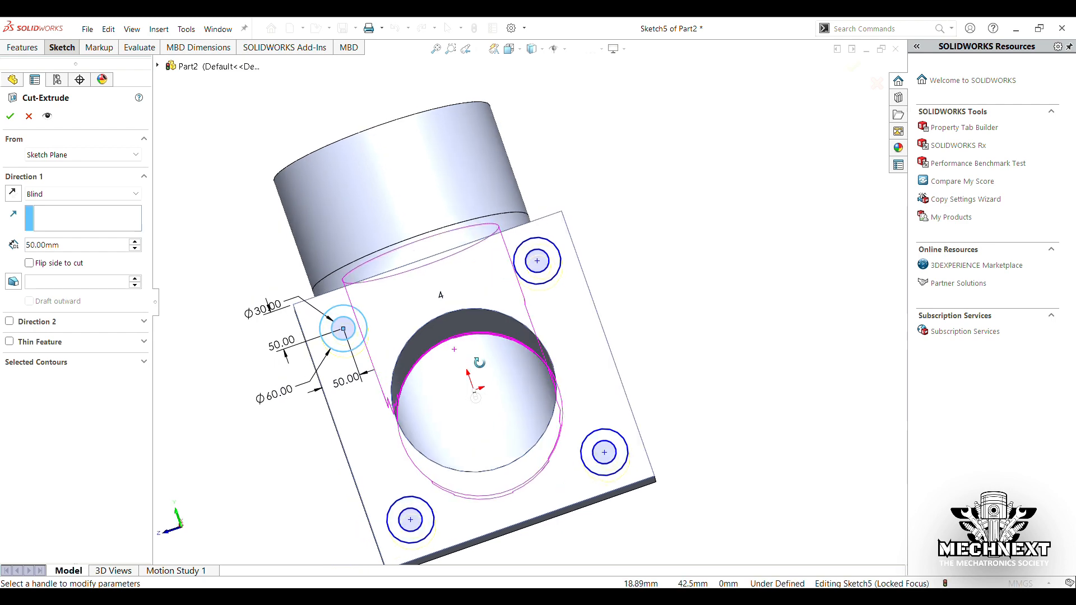
click(510, 48)
click(571, 117)
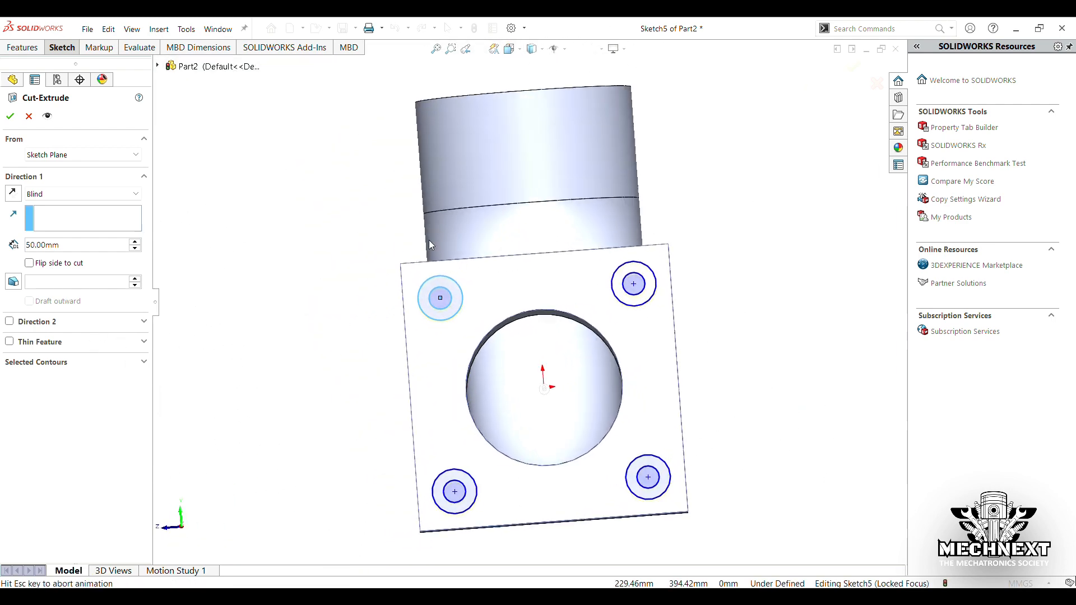
click(90, 368)
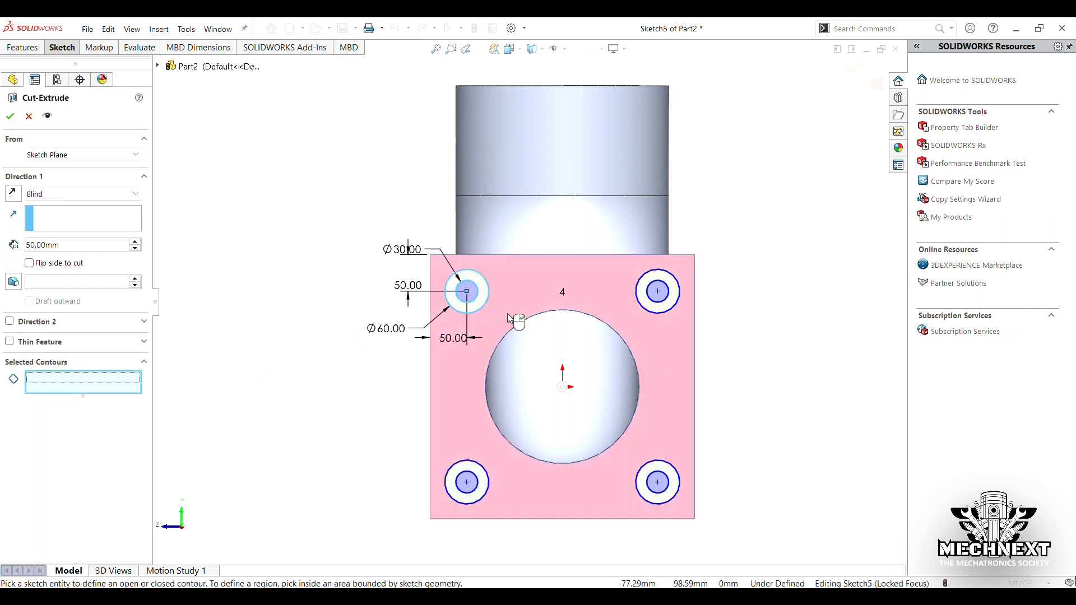
click(472, 304)
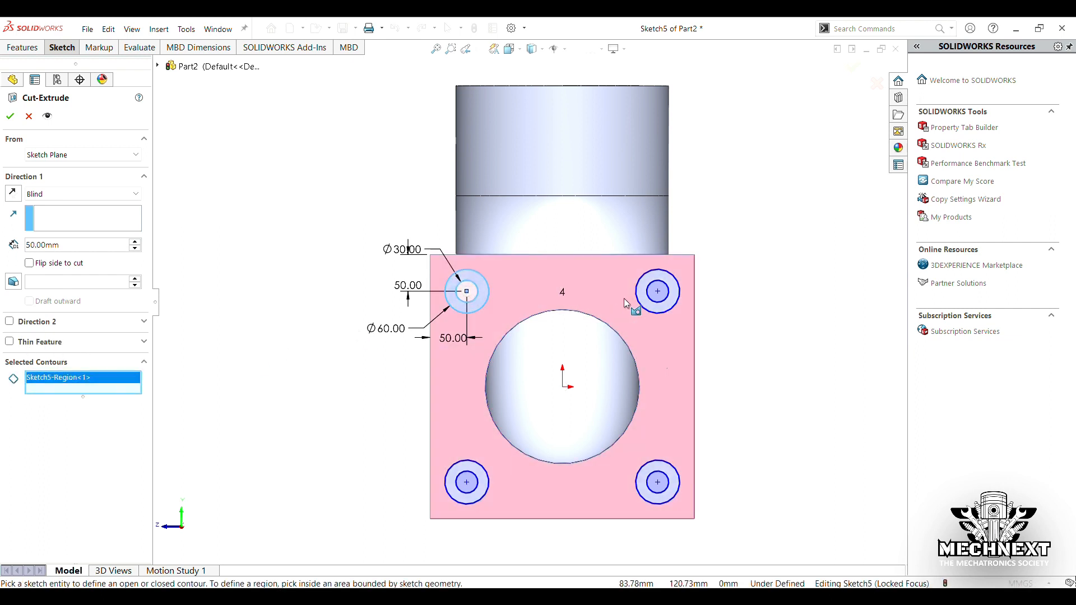
click(657, 295)
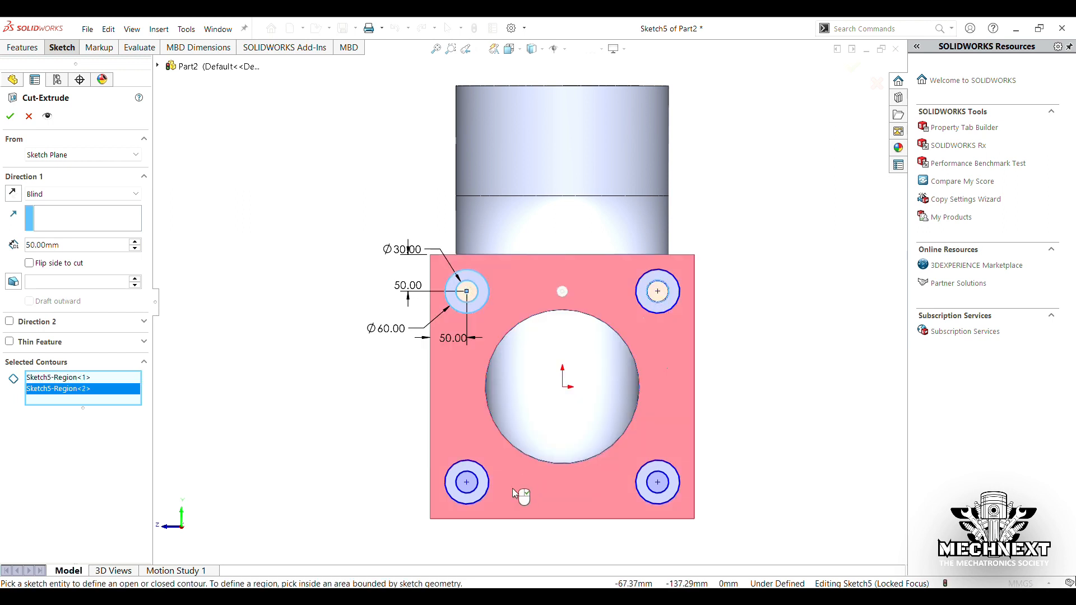
click(472, 490)
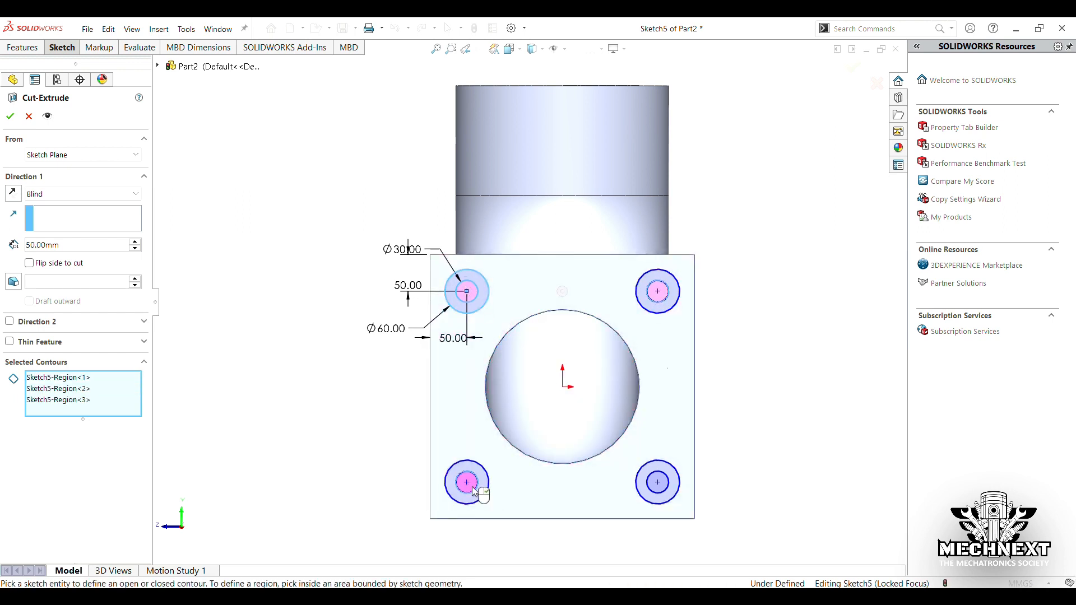
click(657, 490)
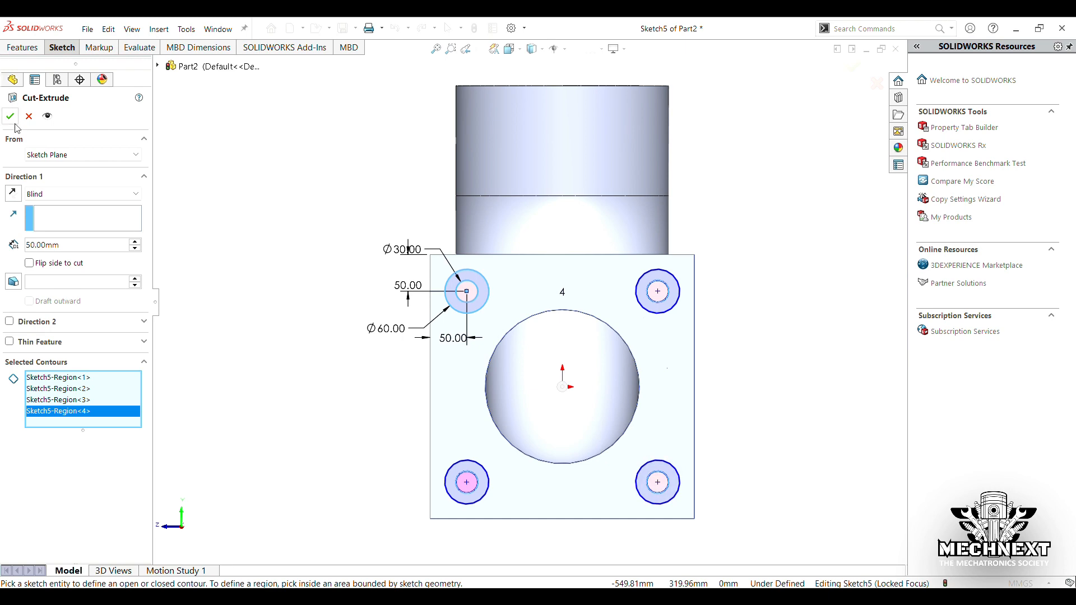
mouse_move(216, 217)
middle_down()
mouse_move(336, 228)
mouse_move(380, 219)
mouse_move(293, 243)
mouse_move(216, 196)
middle_up()
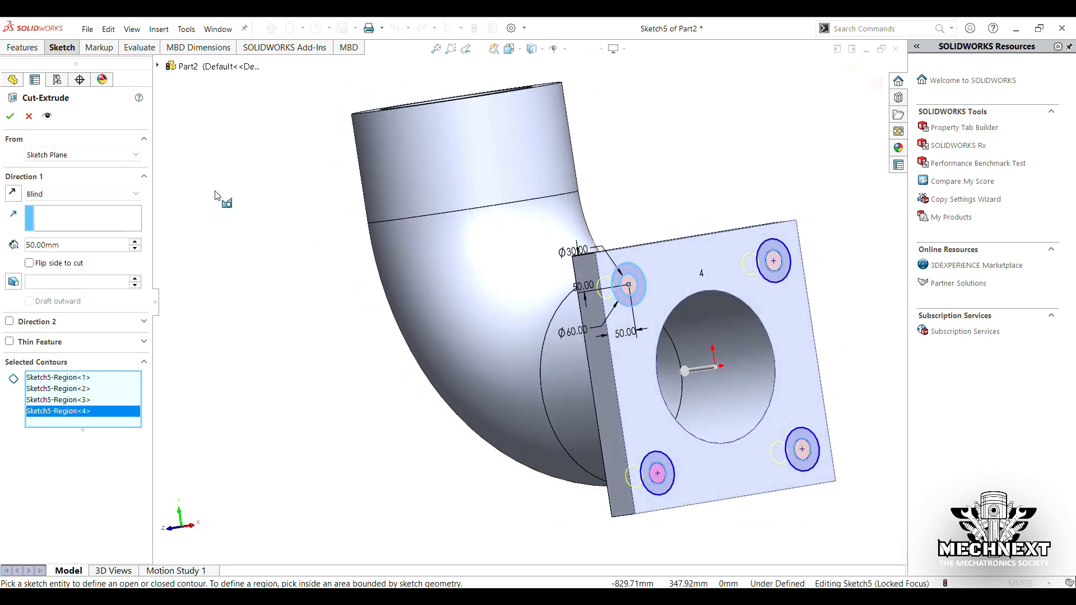
click(9, 118)
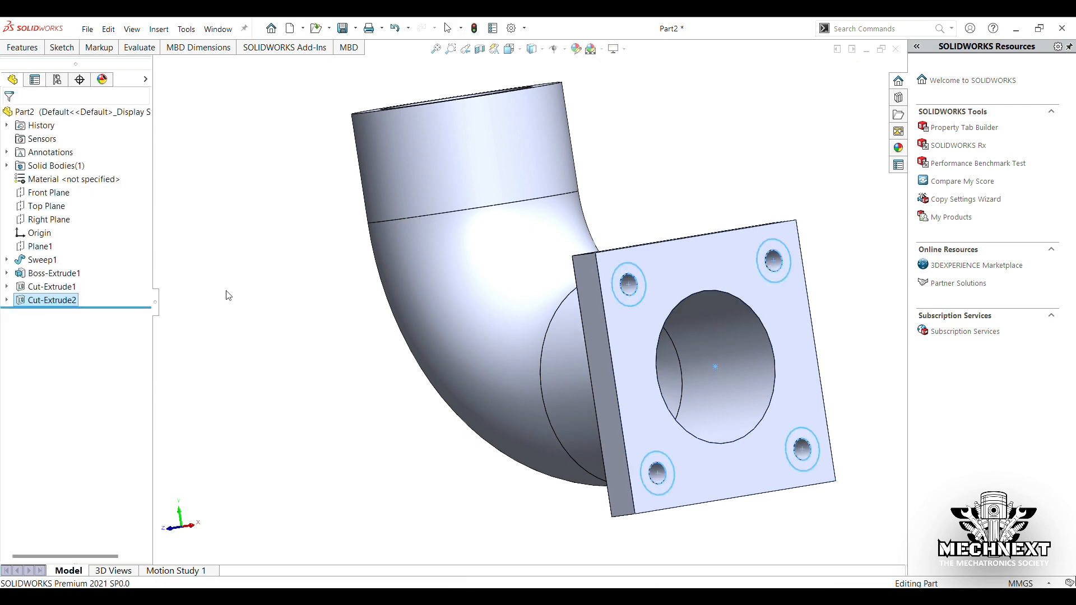
Step: Start another Extruded Cut from the bolt-hole sketch and clear its preselected whole-sketch contour
middle_drag(228, 295, 299, 375)
click(6, 300)
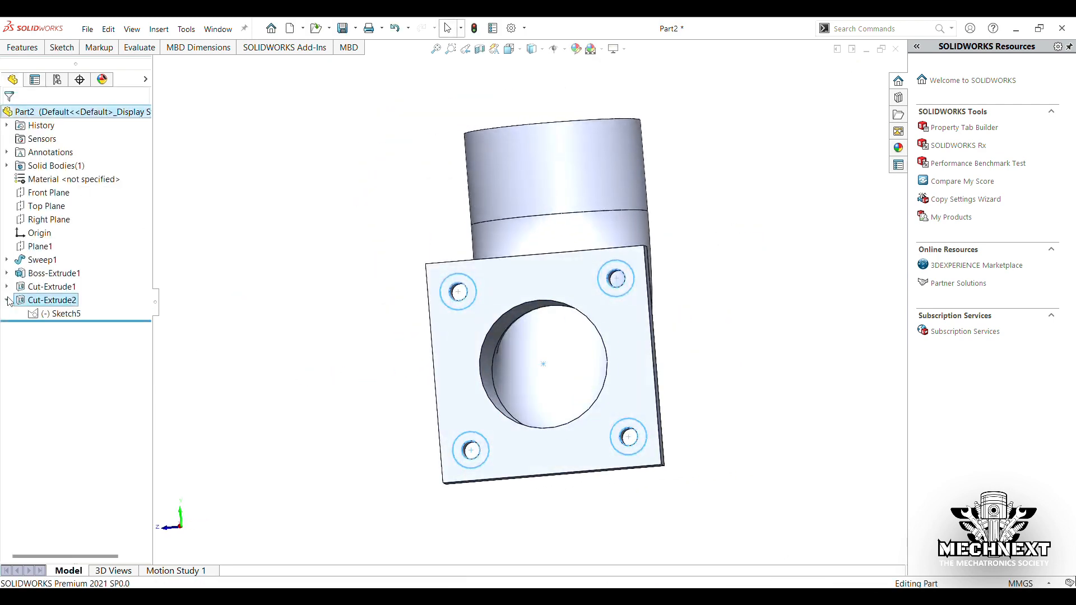
click(59, 314)
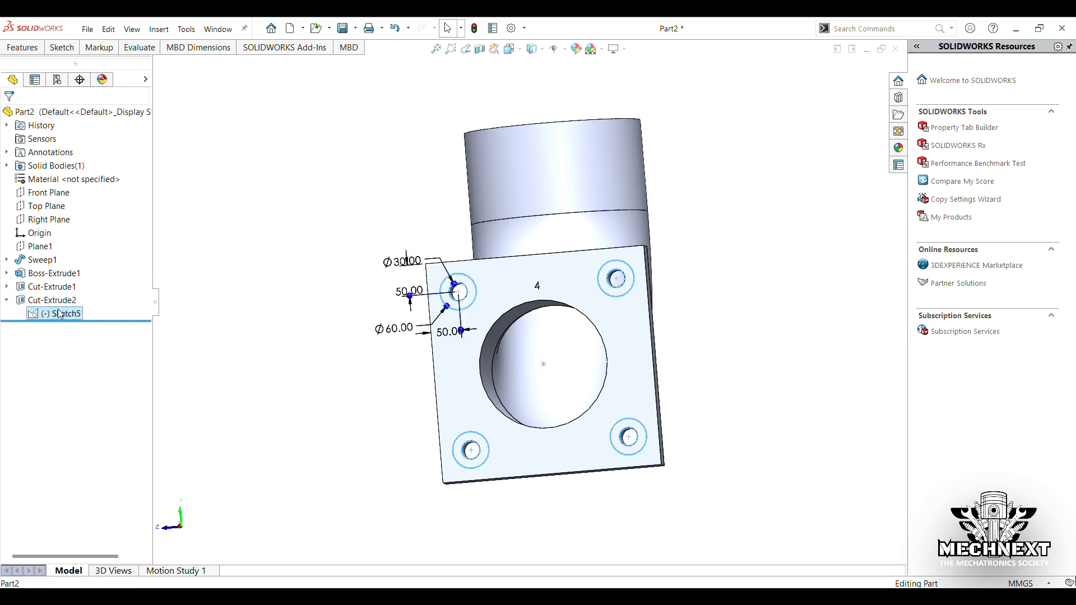
click(35, 48)
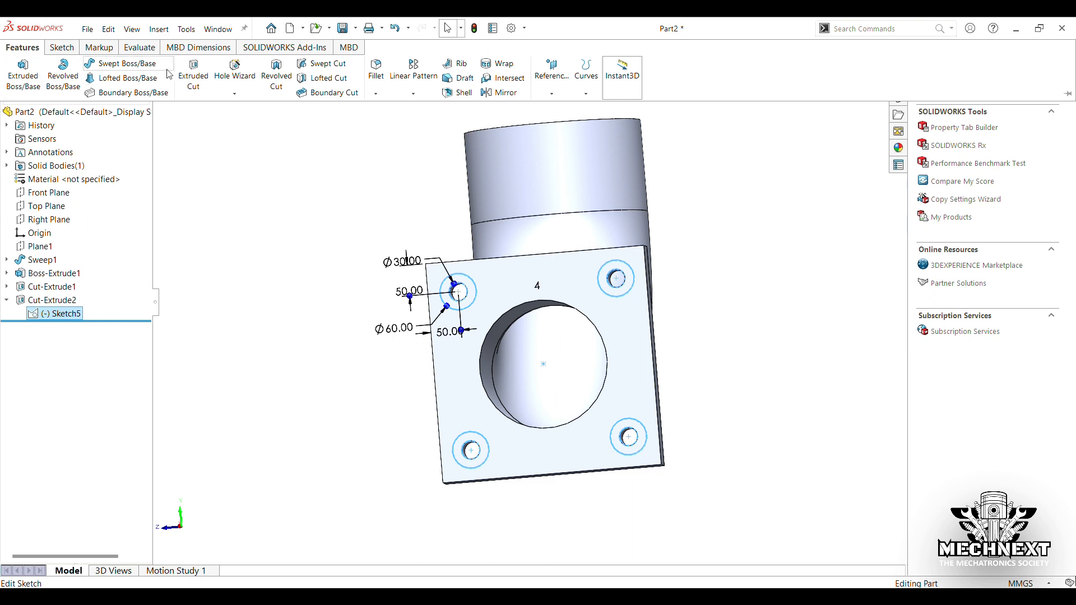
click(193, 78)
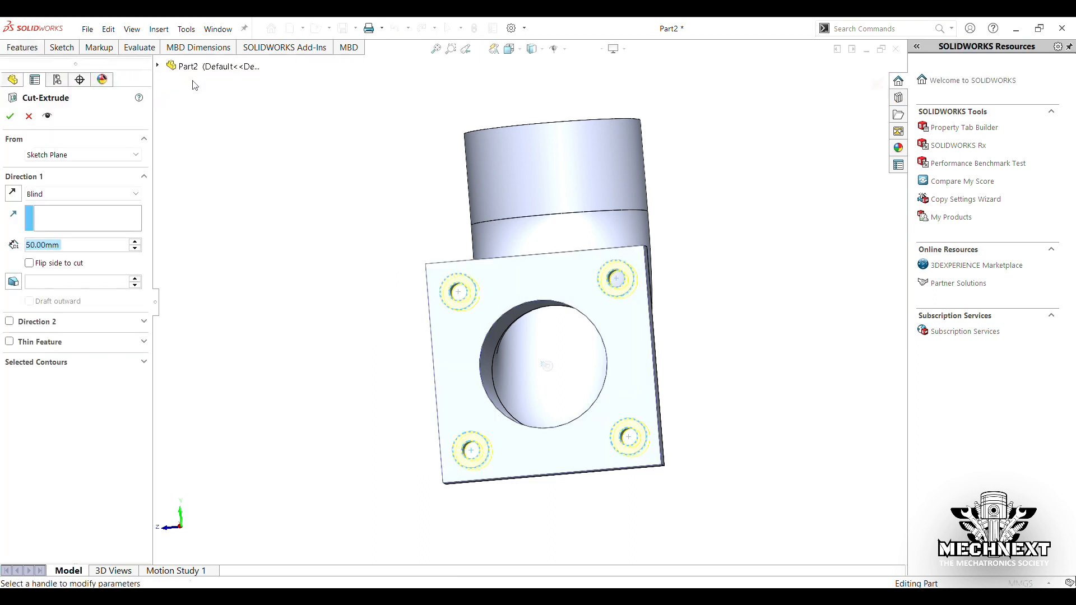
click(511, 50)
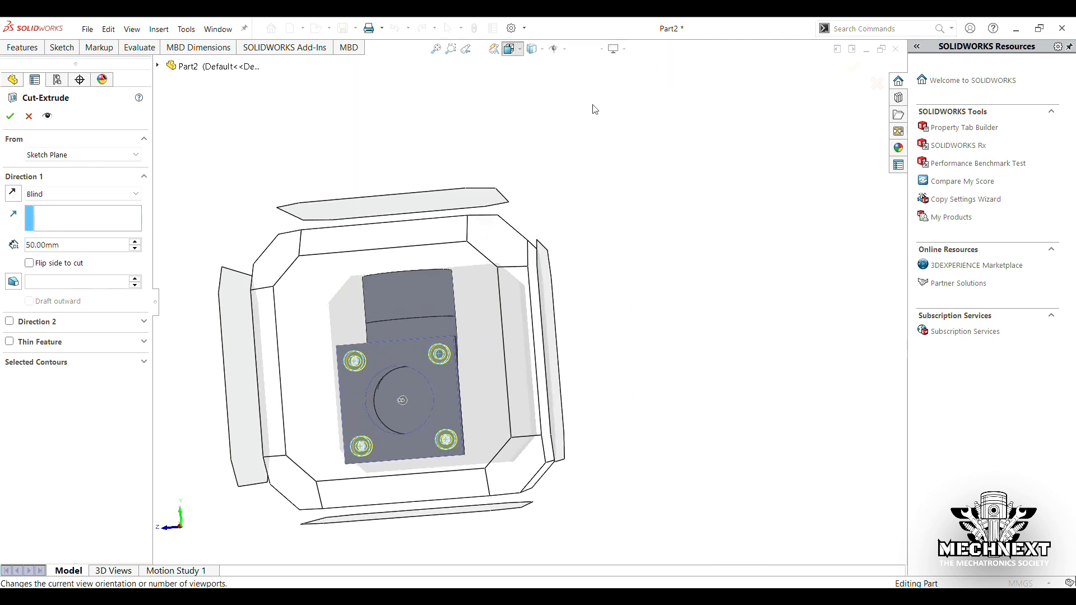
click(570, 115)
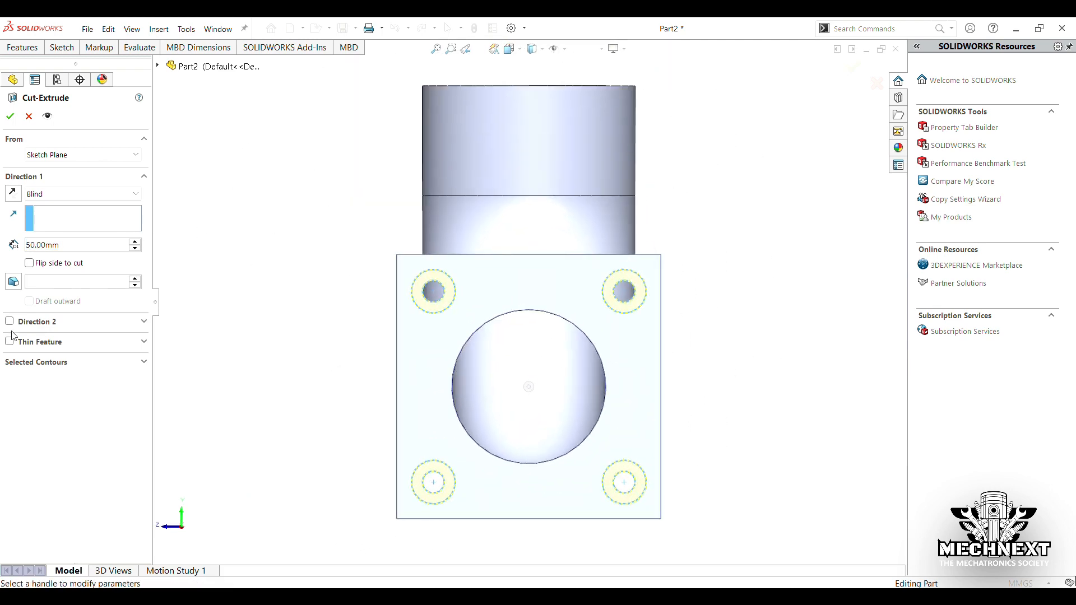
click(38, 365)
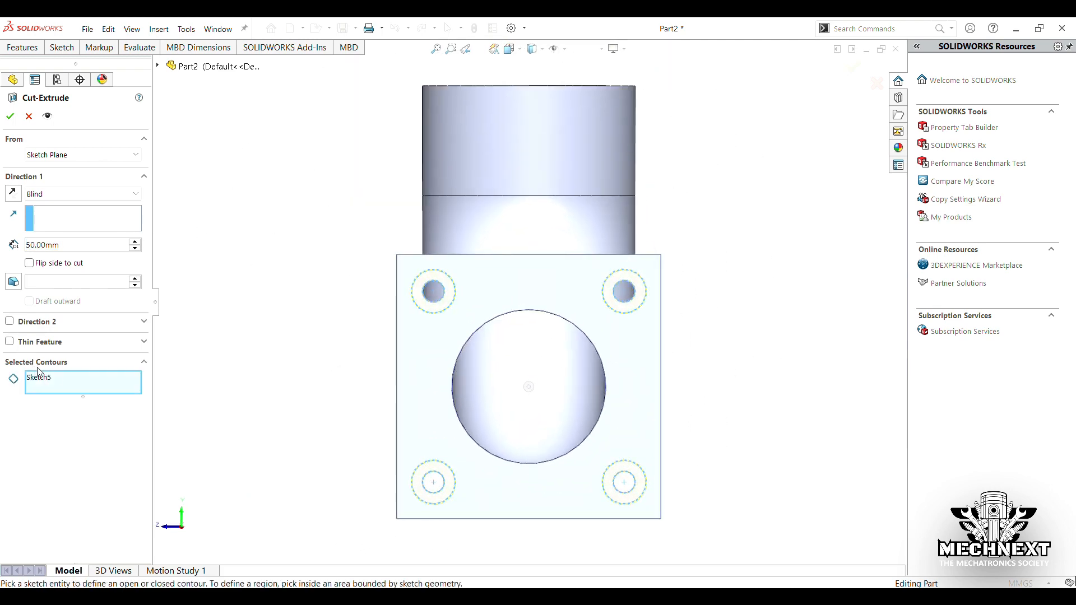
click(65, 381)
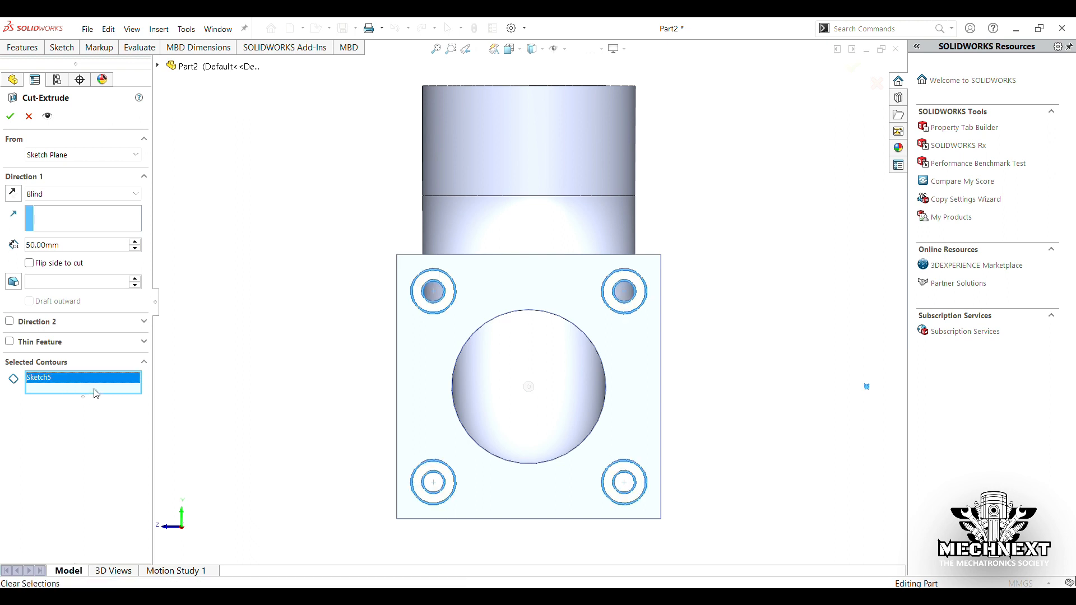
scroll(440, 307, down, 2)
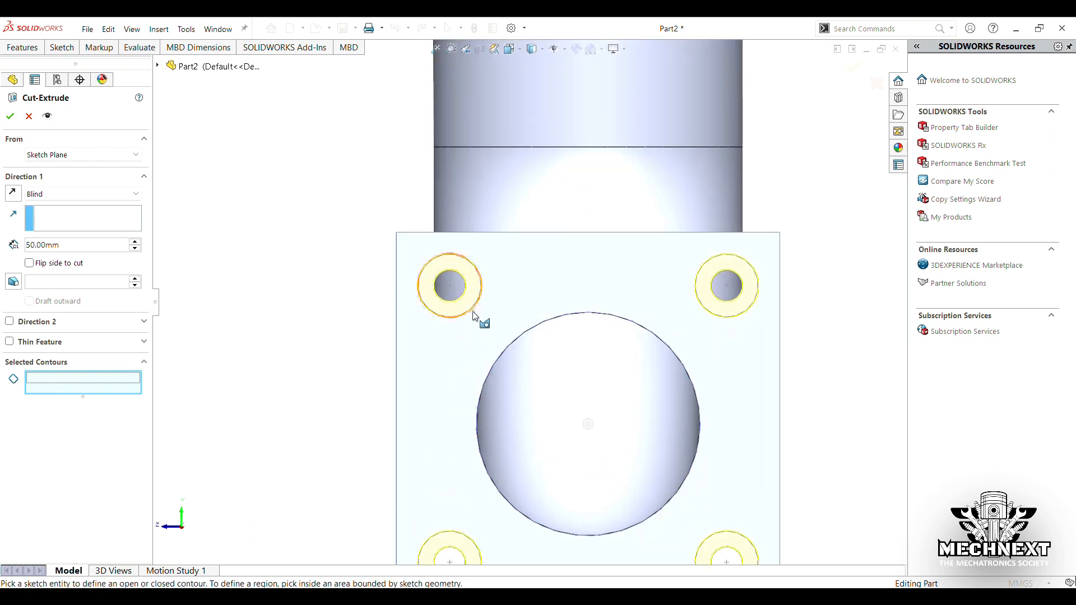
click(464, 316)
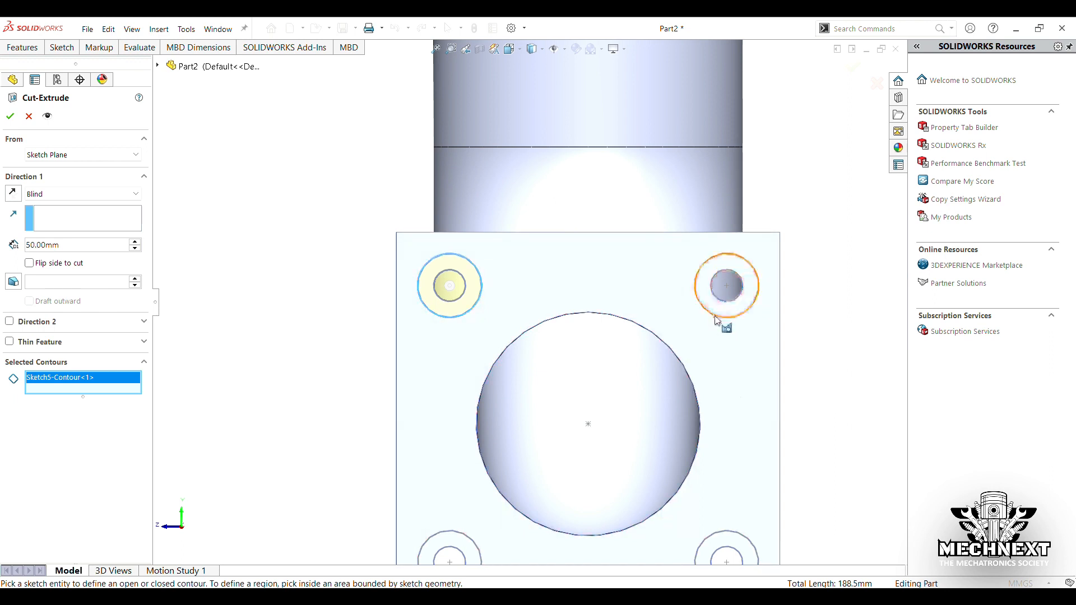
click(718, 316)
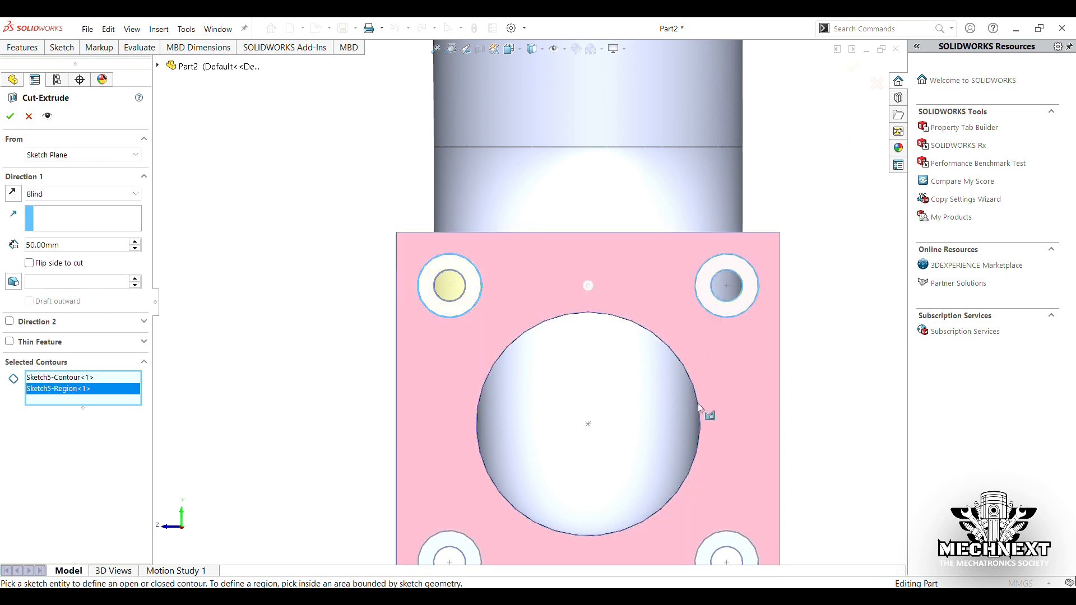
scroll(621, 497, up, 2)
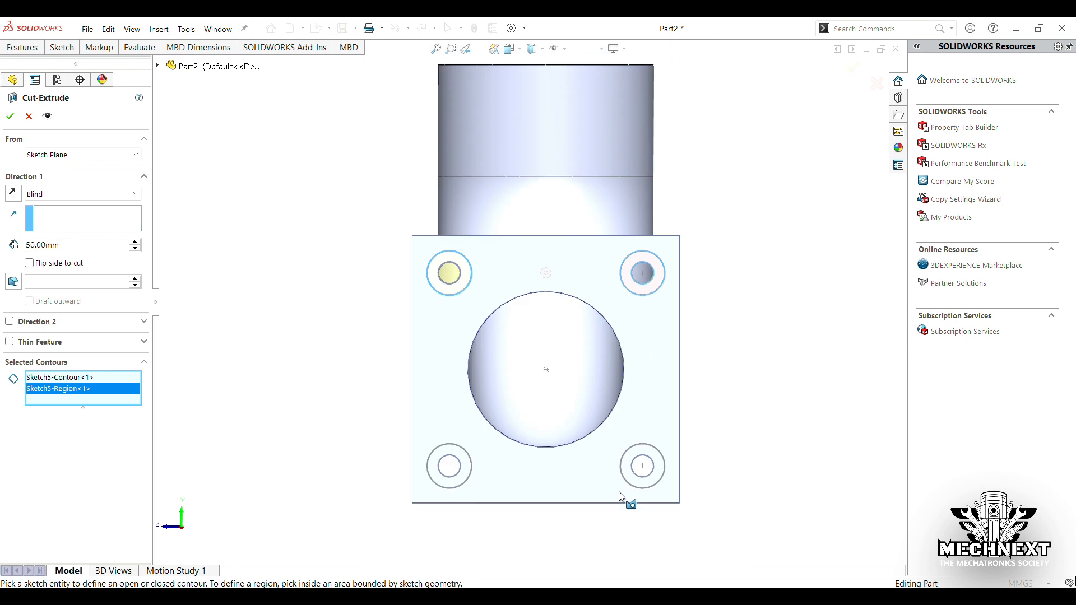
click(463, 486)
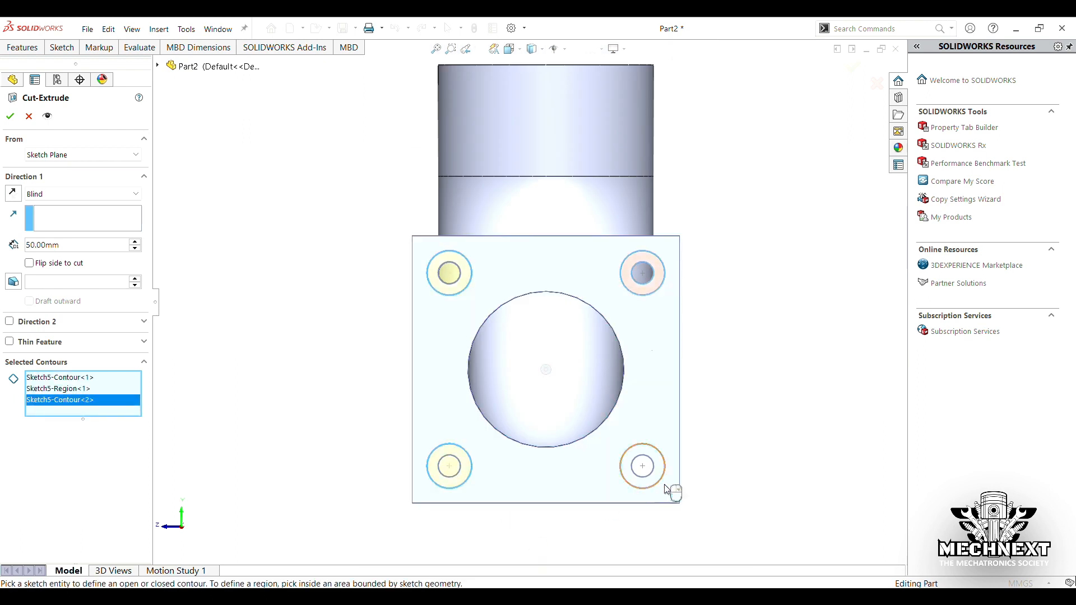
click(646, 484)
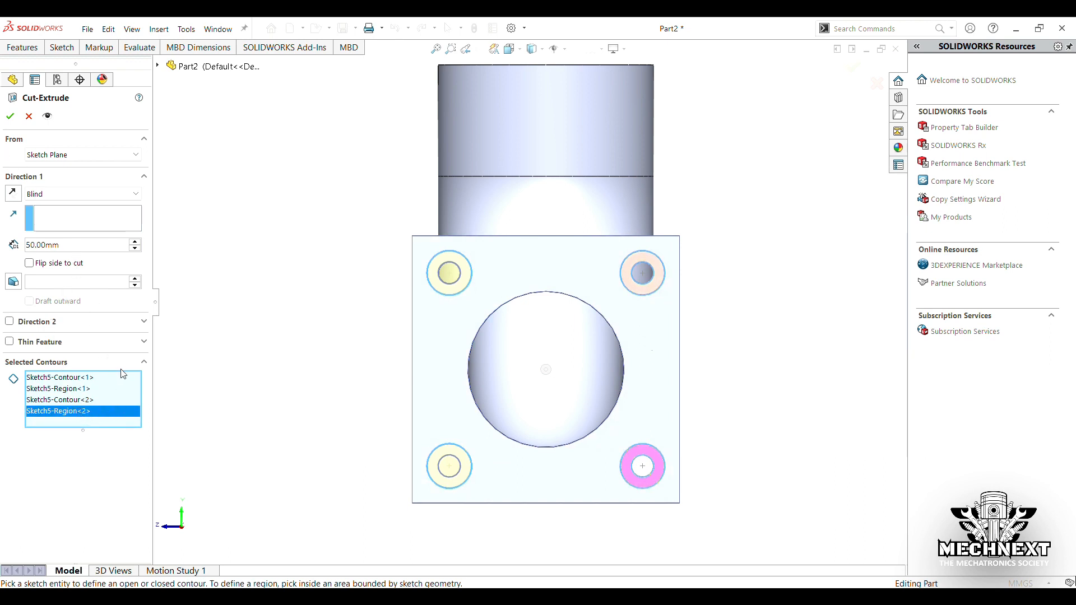
click(107, 397)
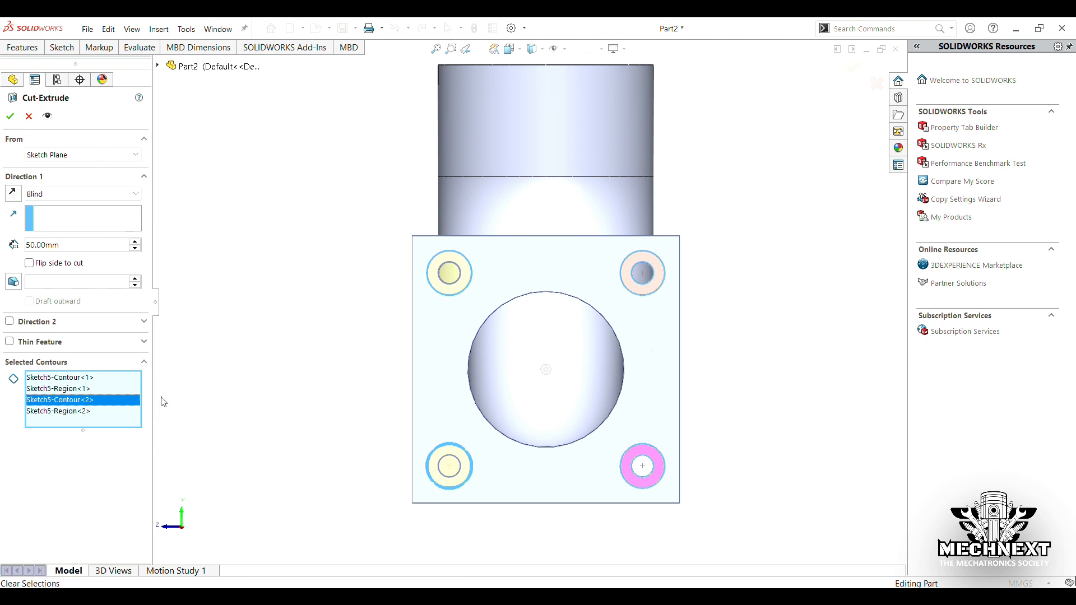
Step: Cut the four ring regions between the 30 mm and 60 mm circles 10 mm deep into the flange as counterbores
scroll(457, 291, down, 1)
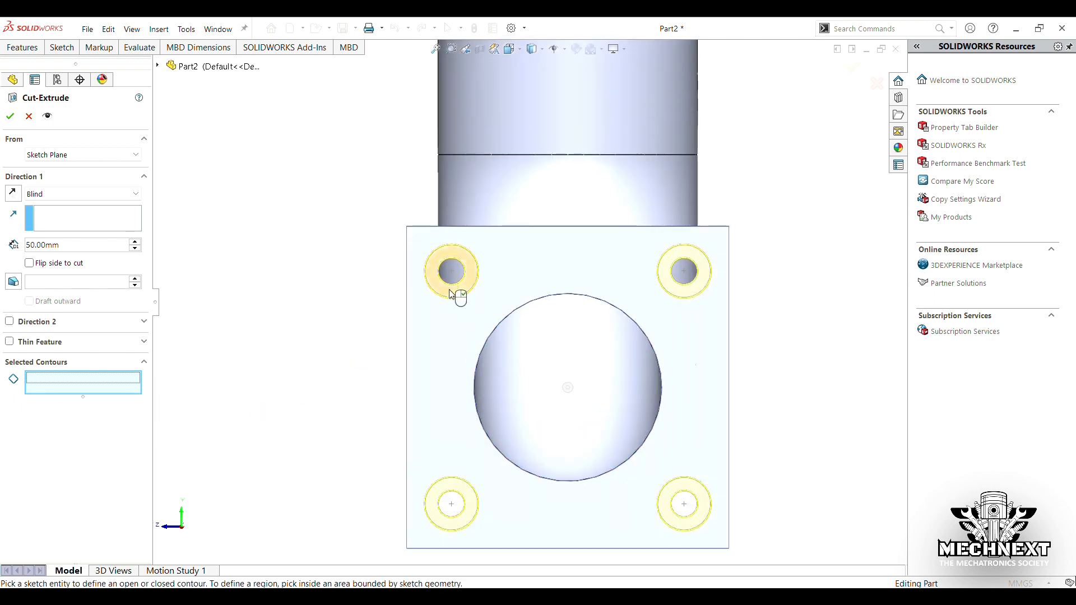
click(450, 293)
click(681, 293)
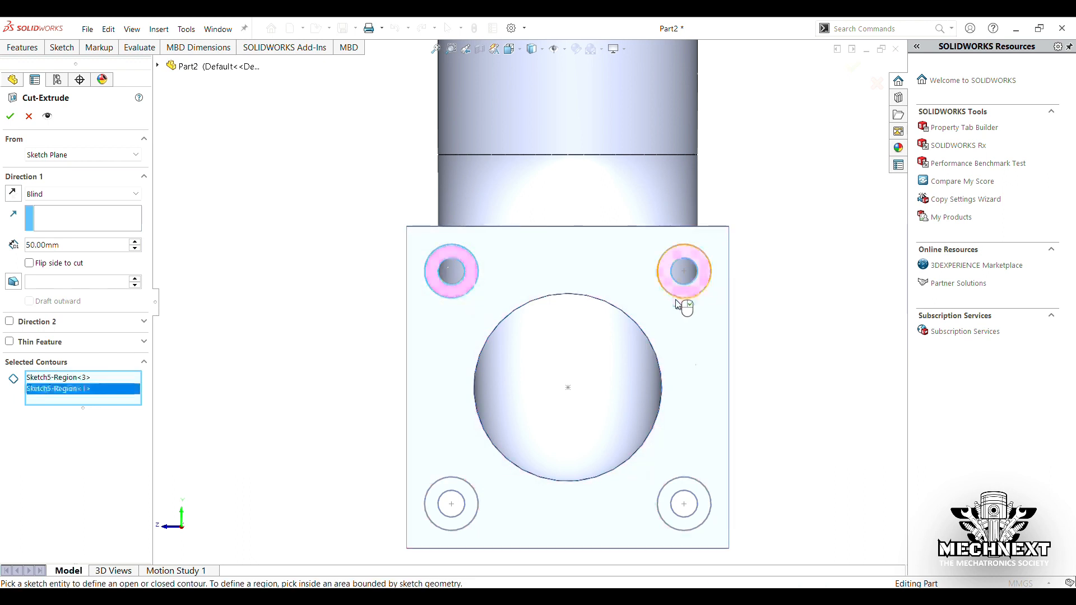
click(457, 527)
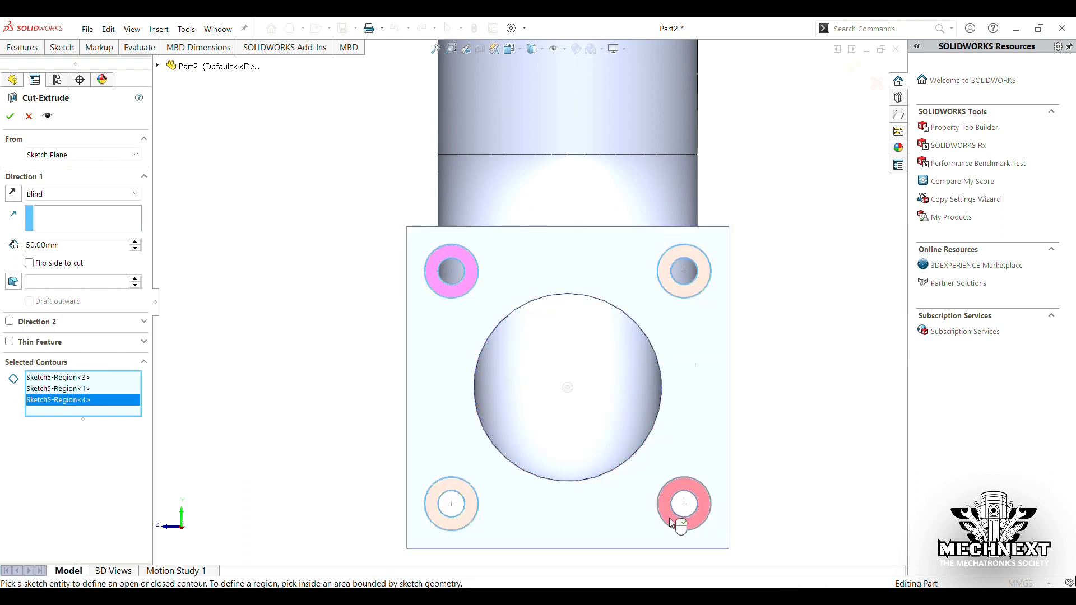
click(671, 522)
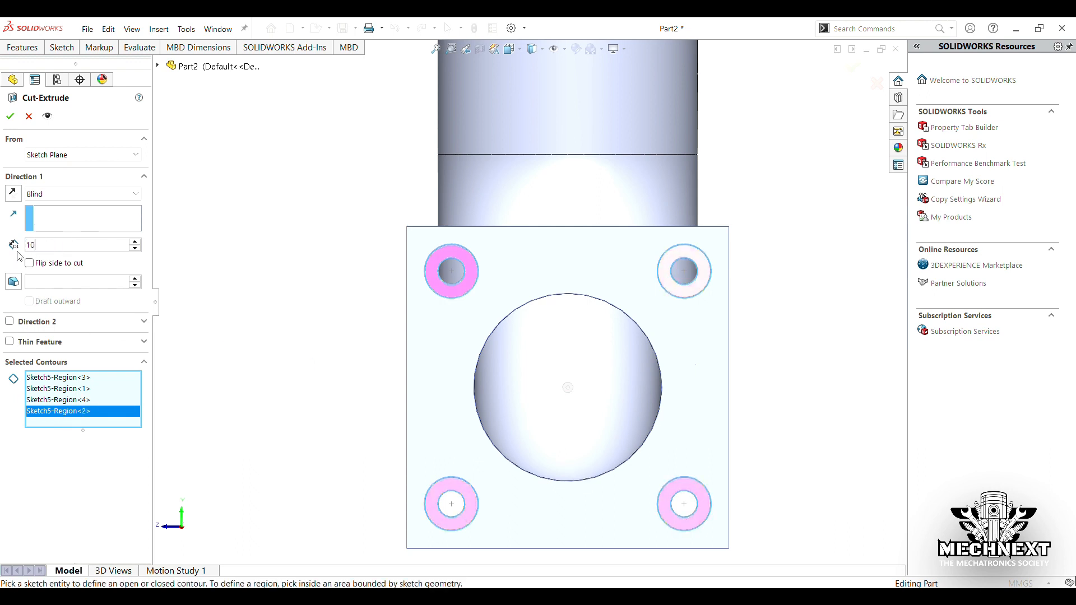
key(Return)
click(11, 118)
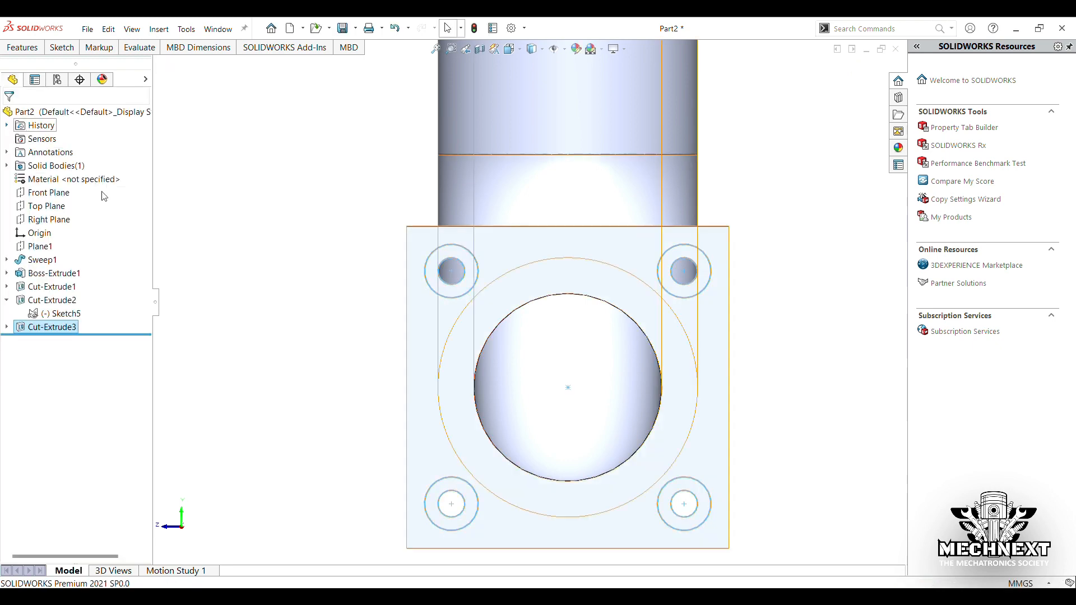
middle_drag(205, 355, 255, 367)
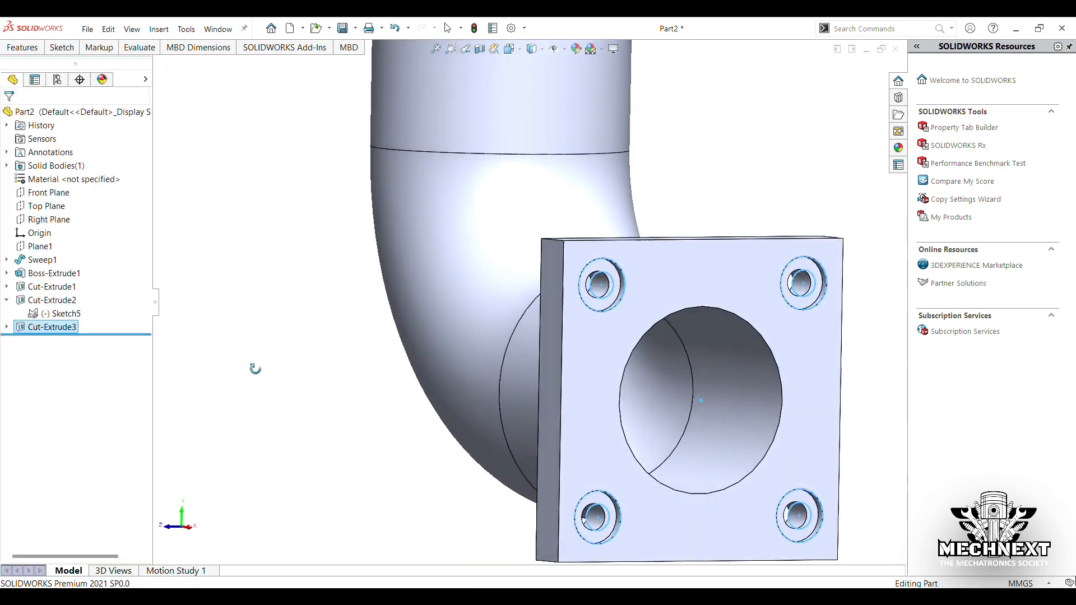
click(293, 336)
scroll(543, 354, down, 3)
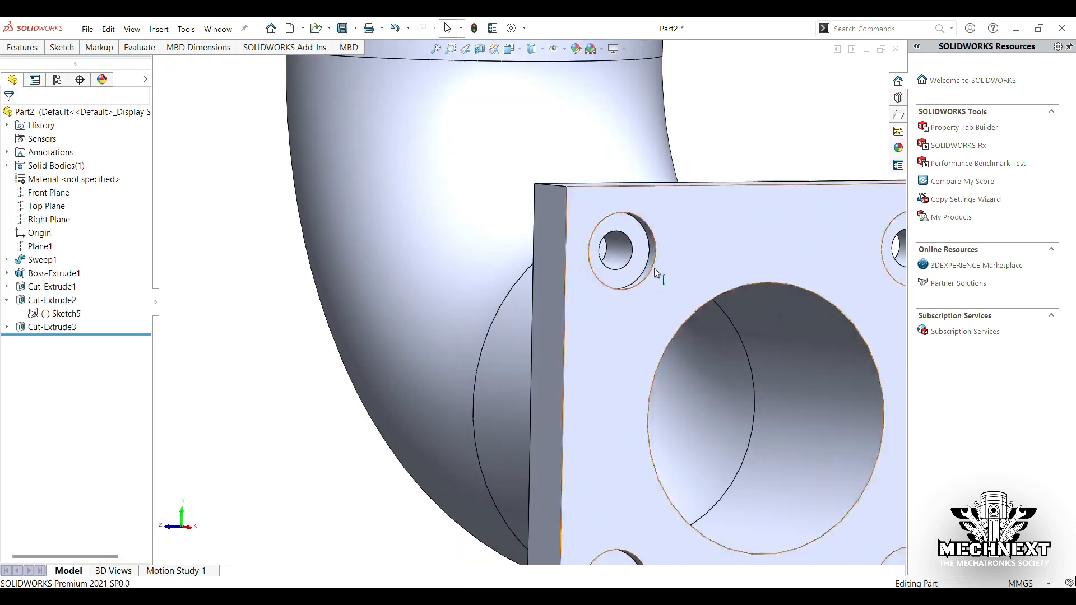
scroll(626, 263, up, 6)
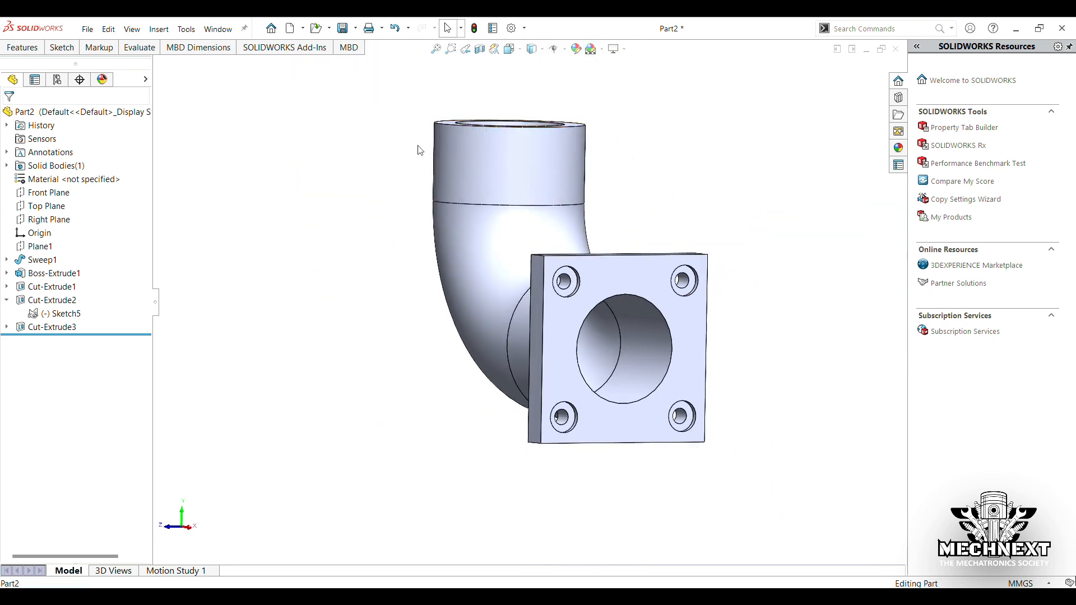
Step: Sketch a centre rectangle about 320 by 364 mm on the pipe's open end face, centred on the origin
mouse_move(419, 151)
middle_down()
mouse_move(399, 295)
mouse_move(520, 246)
middle_up()
click(530, 220)
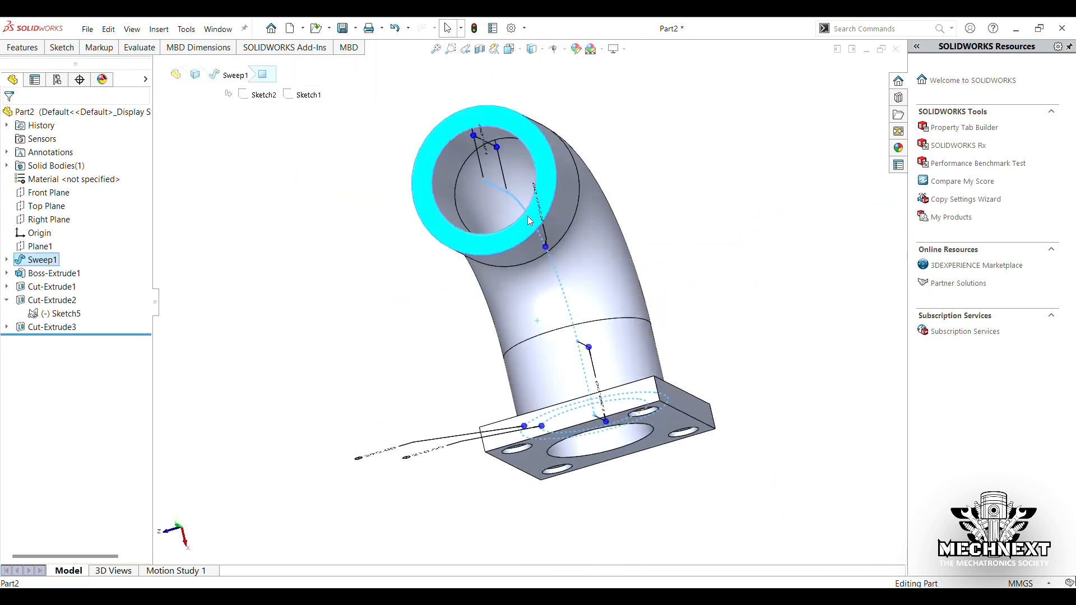
click(564, 197)
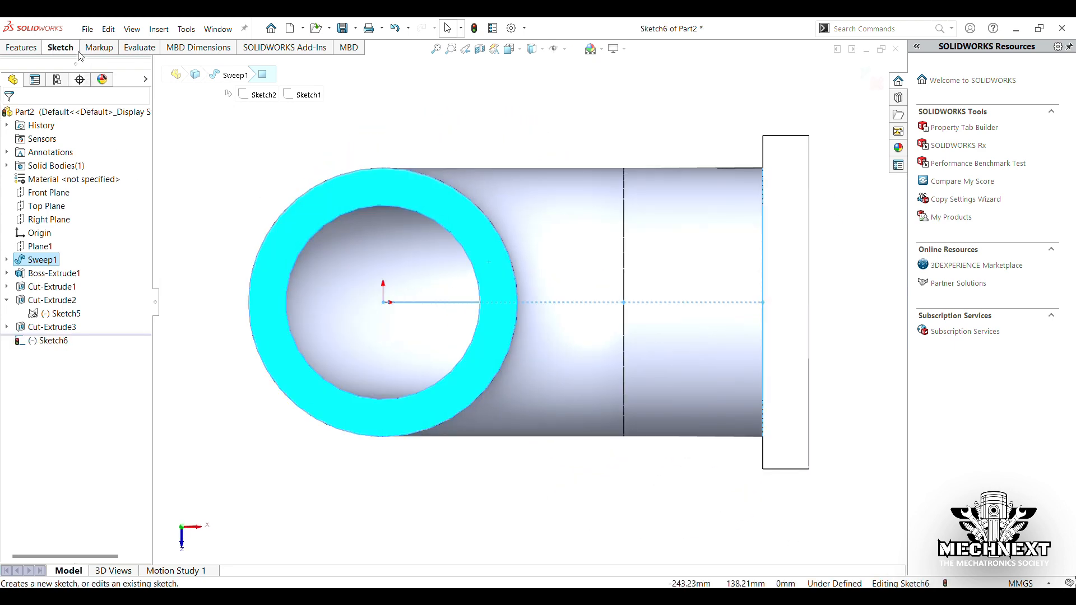
click(68, 48)
click(111, 79)
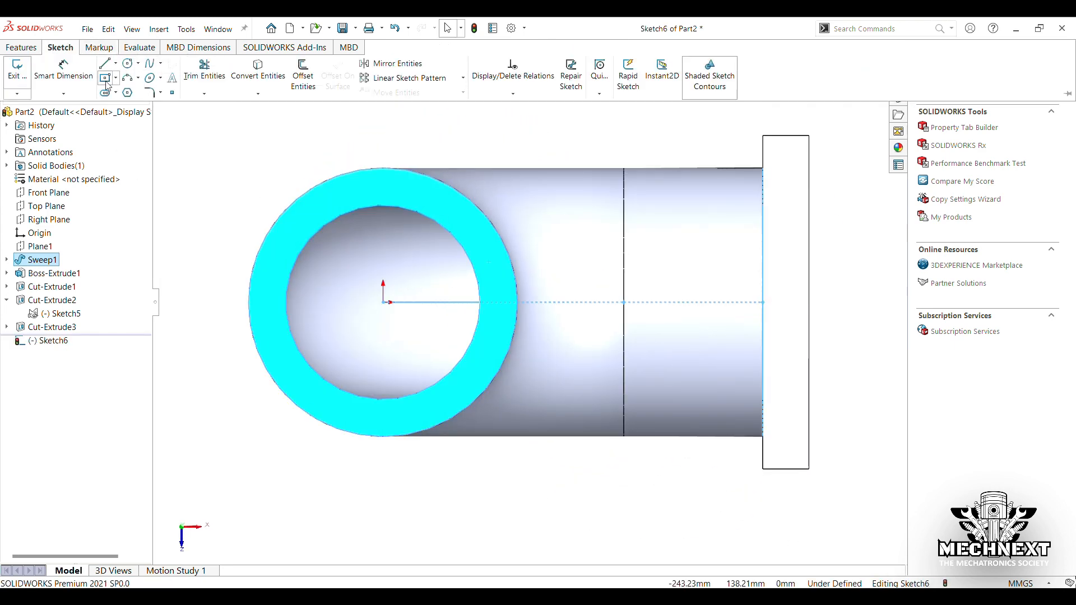
mouse_move(383, 303)
mouse_down()
mouse_move(393, 381)
mouse_move(500, 469)
mouse_move(532, 470)
mouse_up()
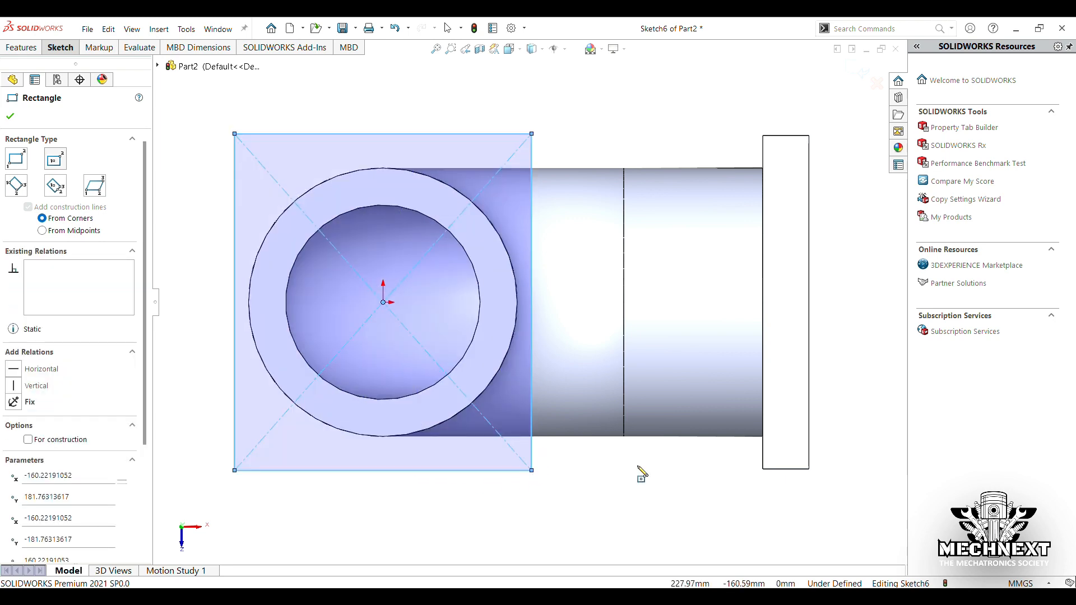
Step: Dimension the rectangle's horizontal side on the pipe end as 360 mm
click(51, 48)
click(72, 68)
click(345, 136)
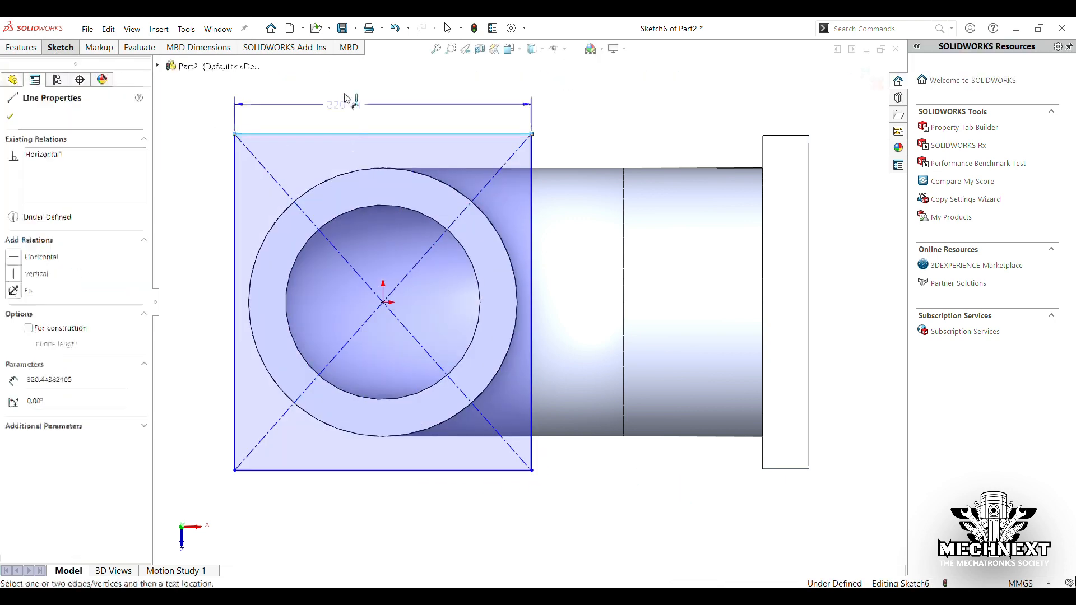
click(351, 90)
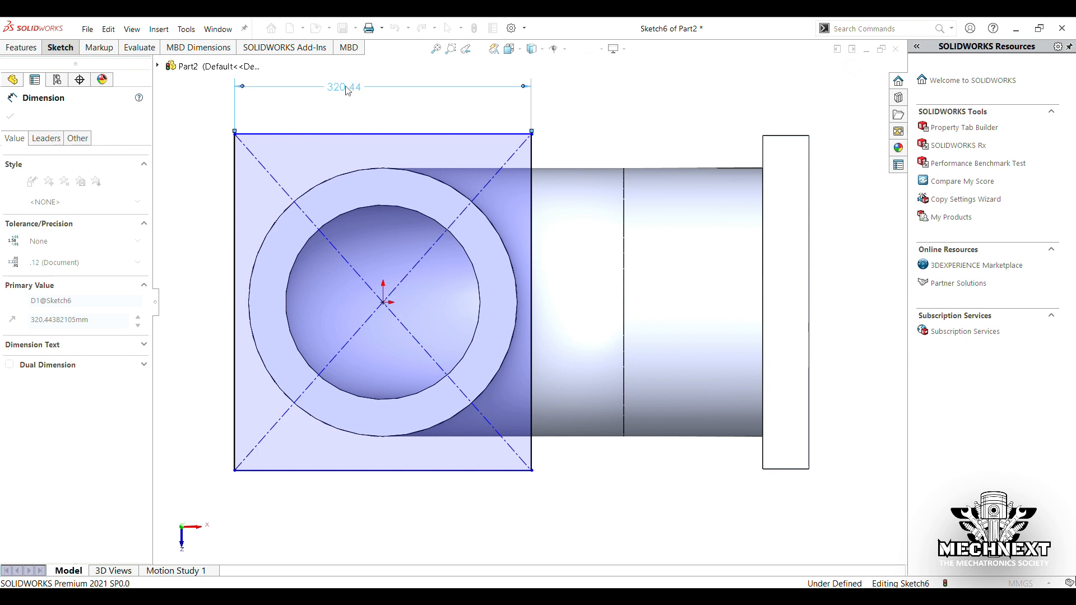
text(360)
key(Return)
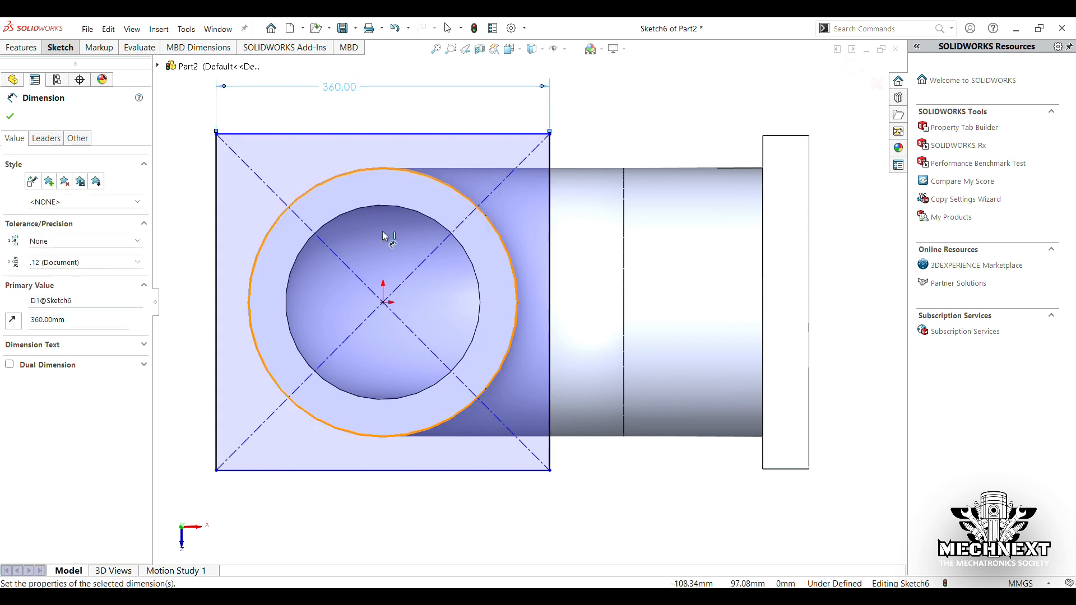
Step: Dimension the rectangle's vertical side on the pipe end as 360 mm
click(549, 261)
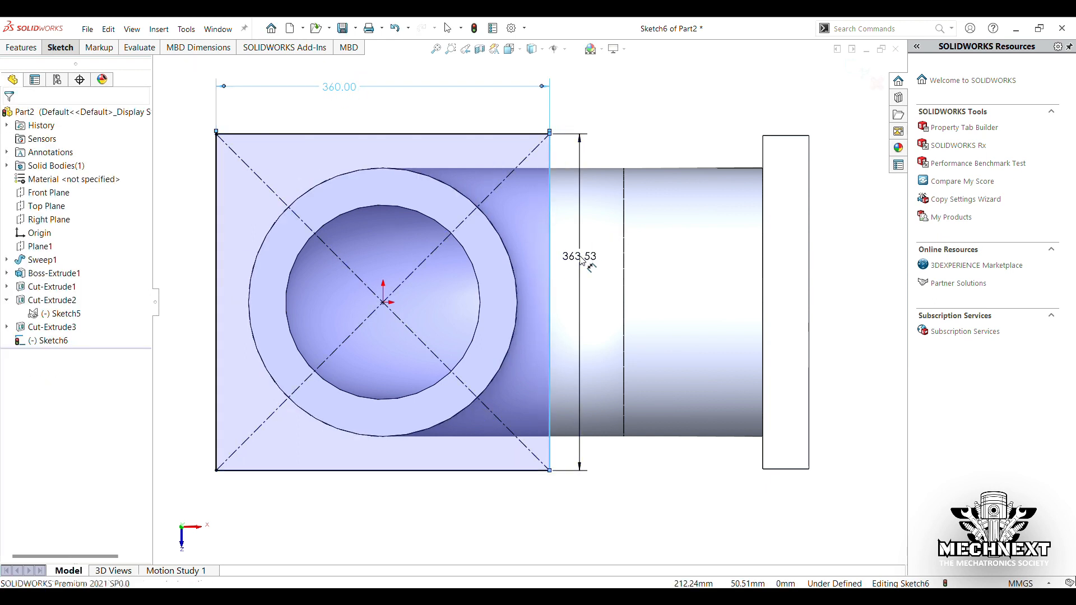
click(584, 261)
text(360)
key(Return)
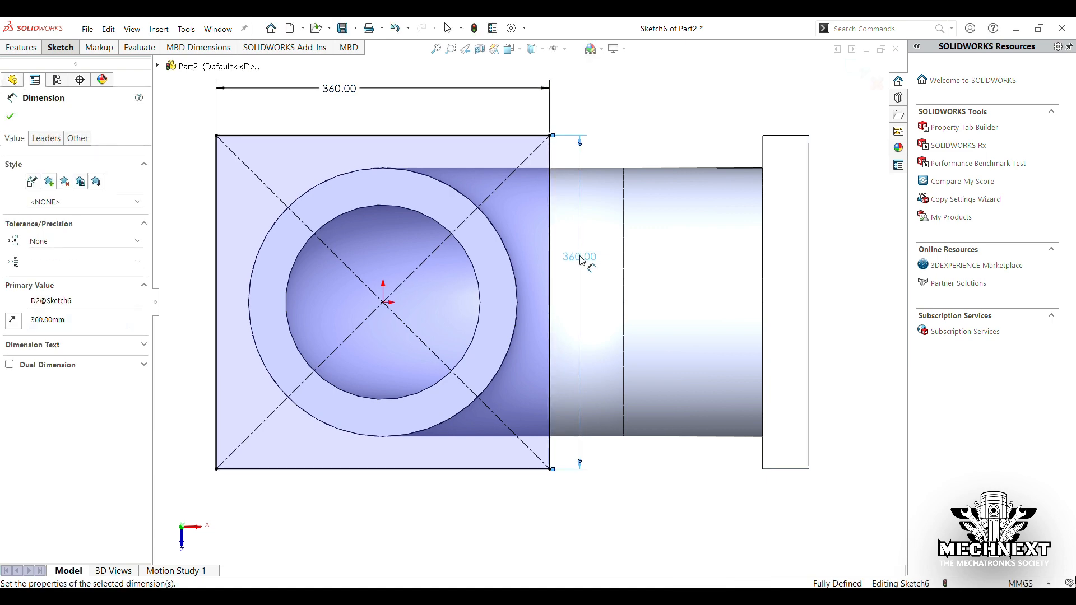
Step: Extrude the 360 mm square on the pipe's open end 50 mm, merged with the pipe, to form the second flange
click(21, 48)
click(17, 72)
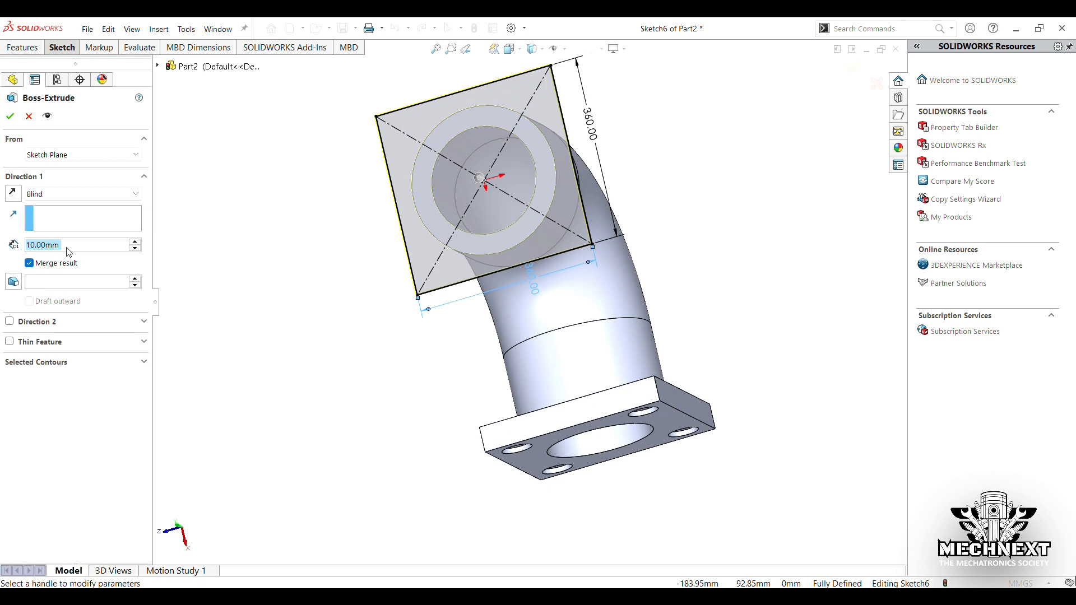
text(50)
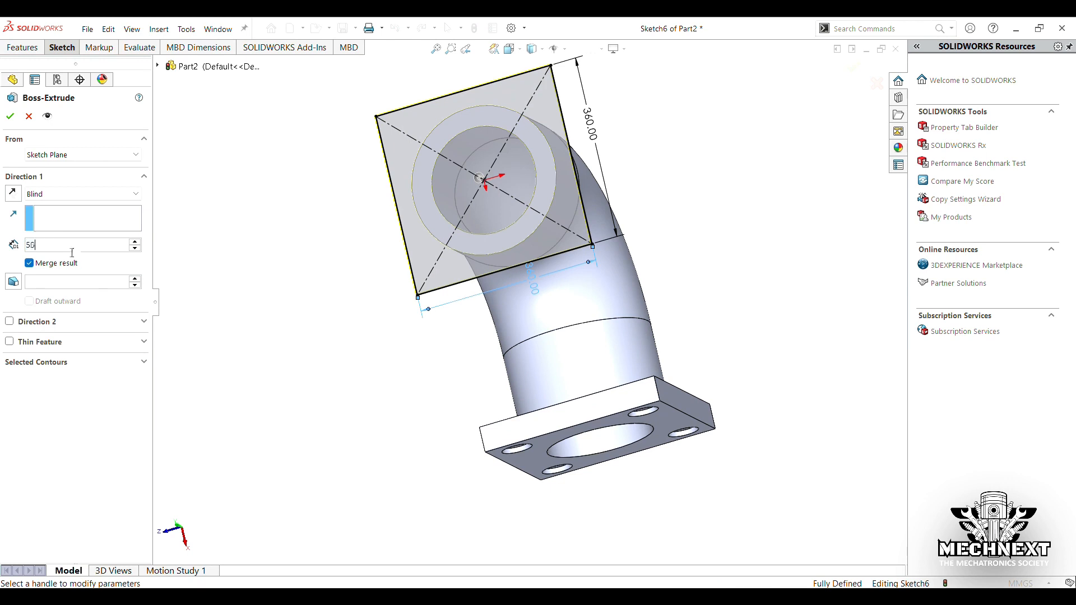
key(Return)
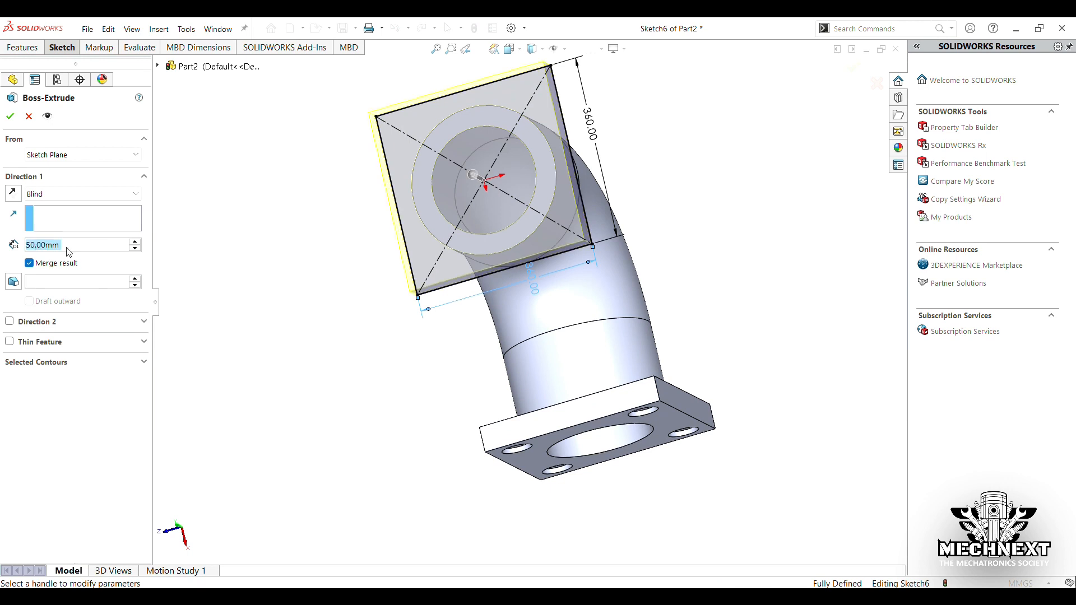
click(9, 116)
Step: Sketch a circle about 289 mm in diameter on the second flange's outer face, centred on the origin
click(506, 104)
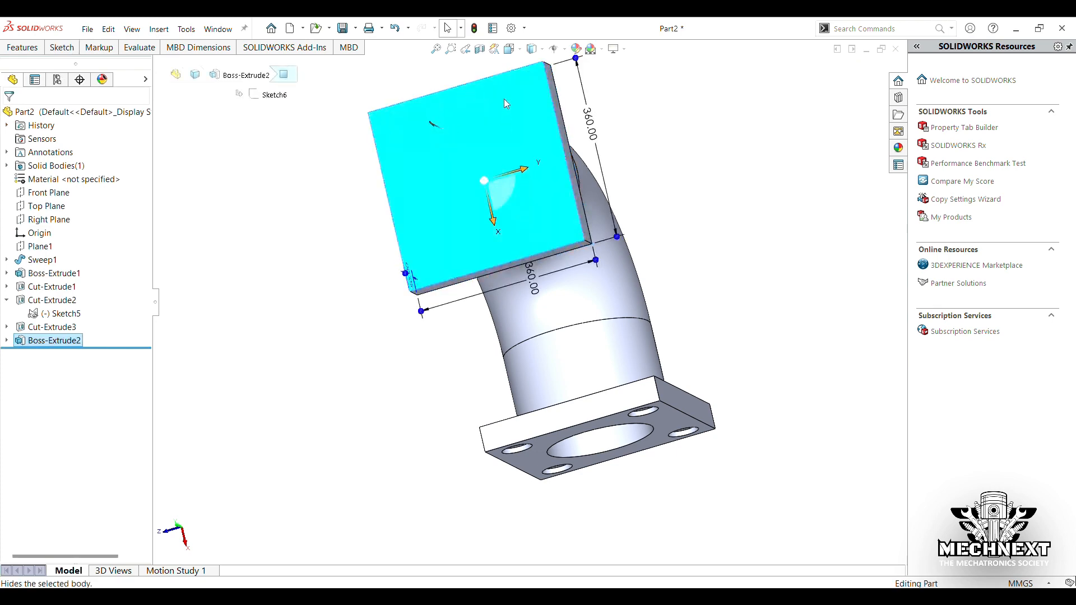
click(490, 91)
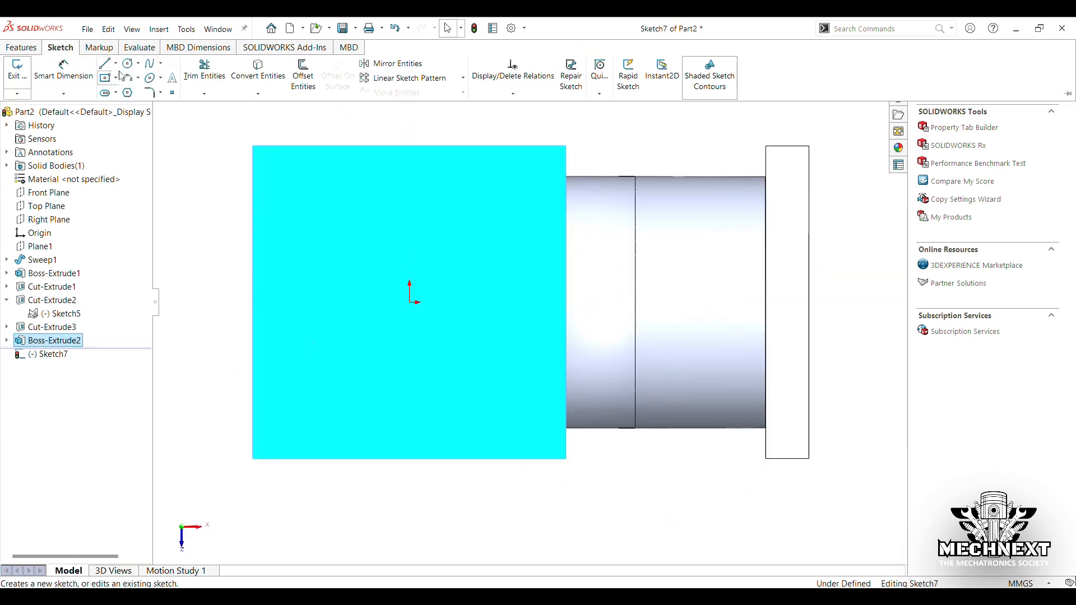
click(128, 65)
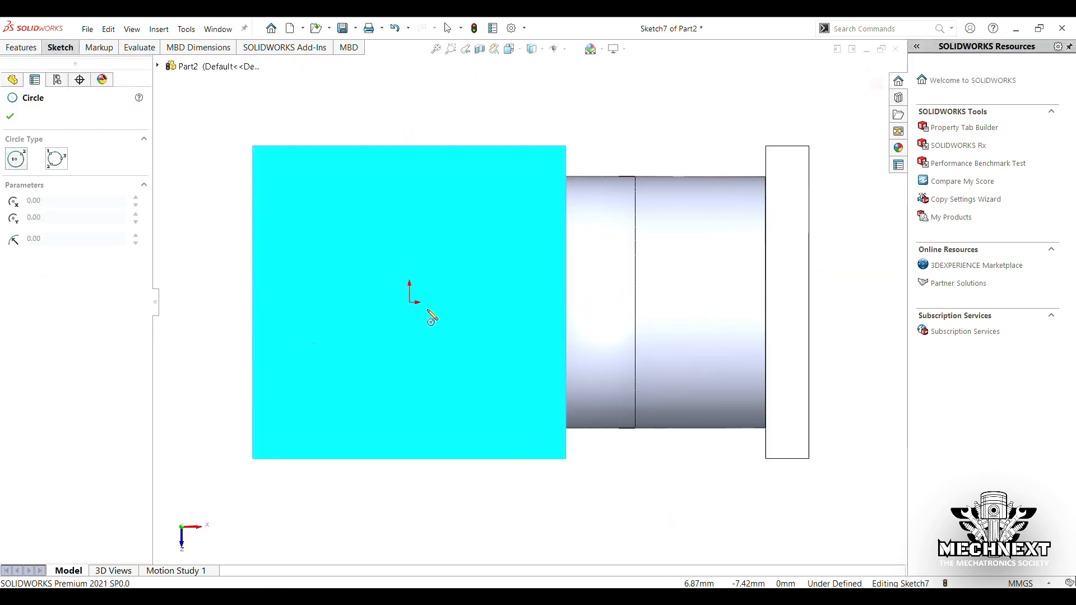
click(410, 303)
click(473, 413)
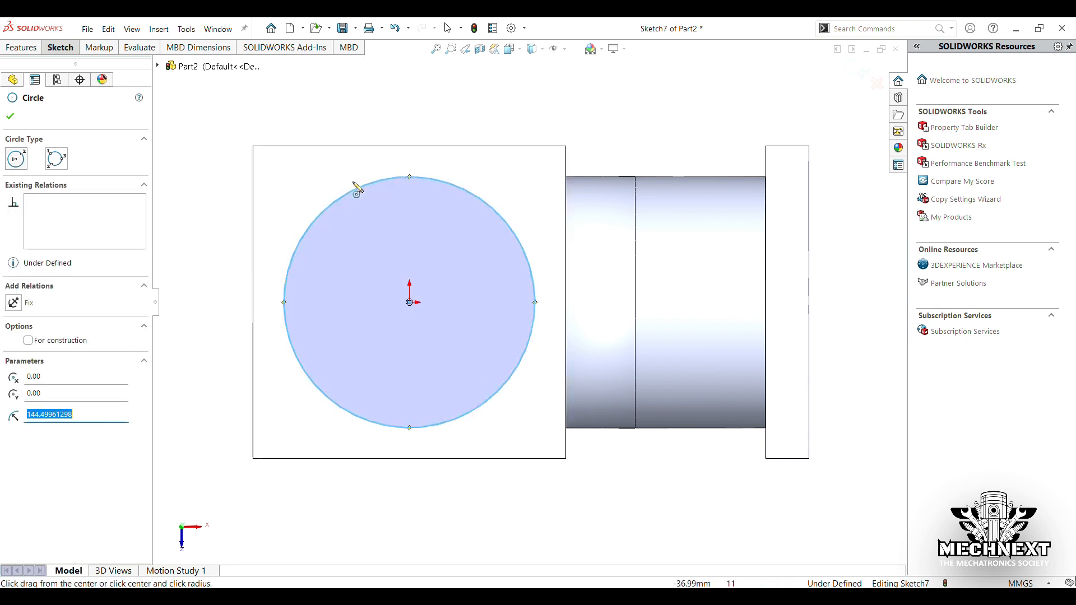
Step: Dimension the circle on the second flange with a diameter of 210 mm
click(66, 47)
click(62, 72)
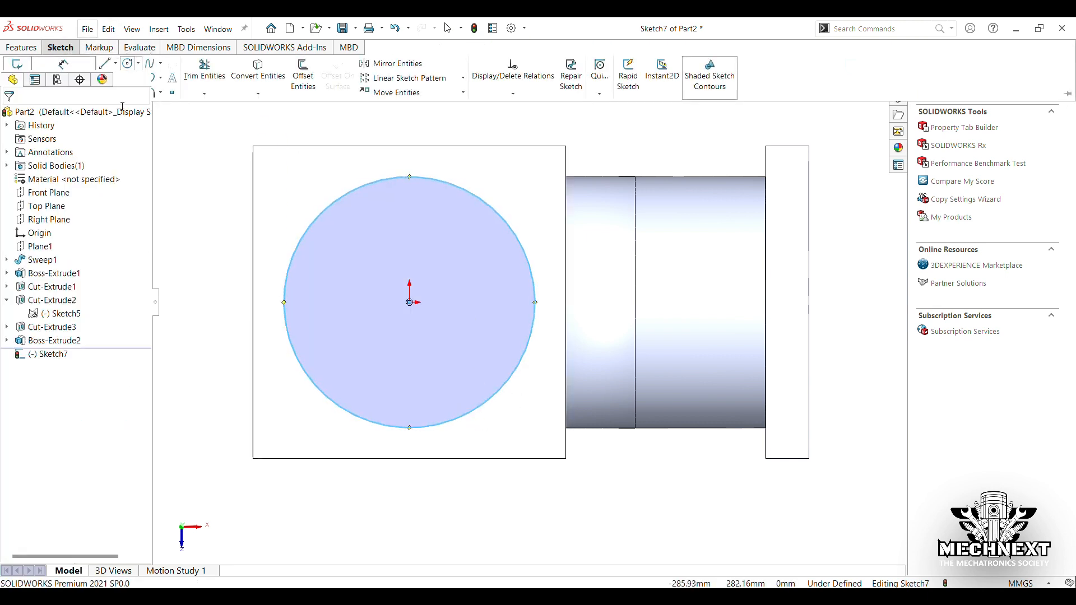
click(312, 224)
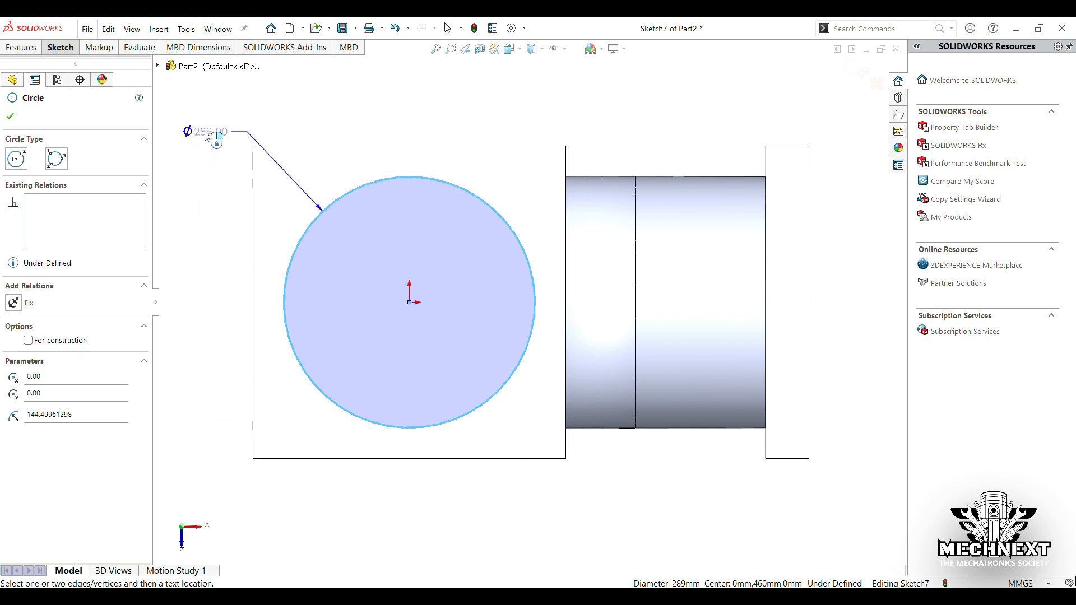
click(208, 136)
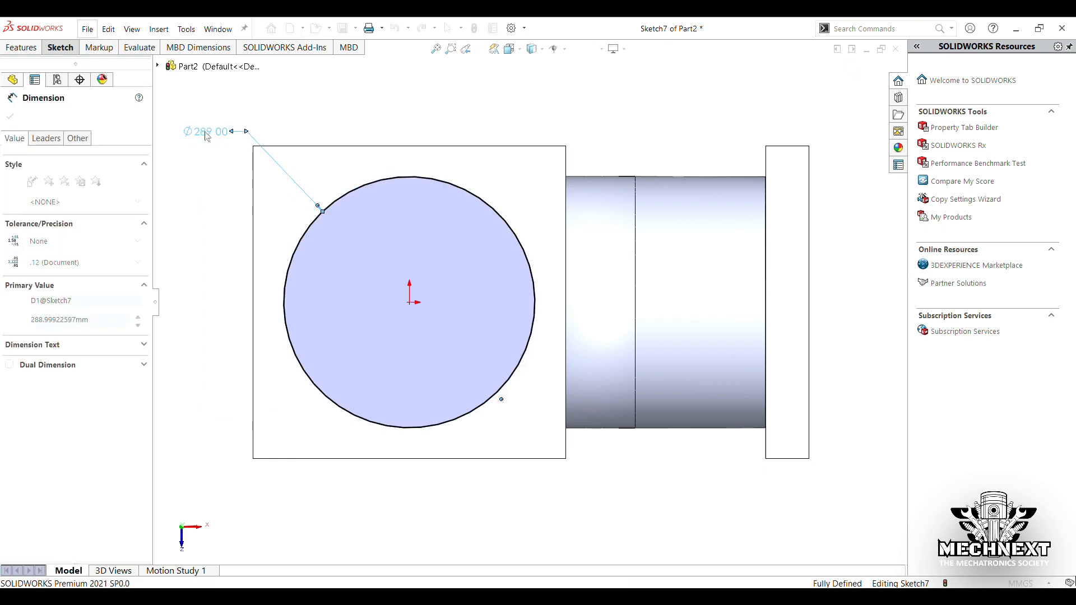
text(210)
key(Return)
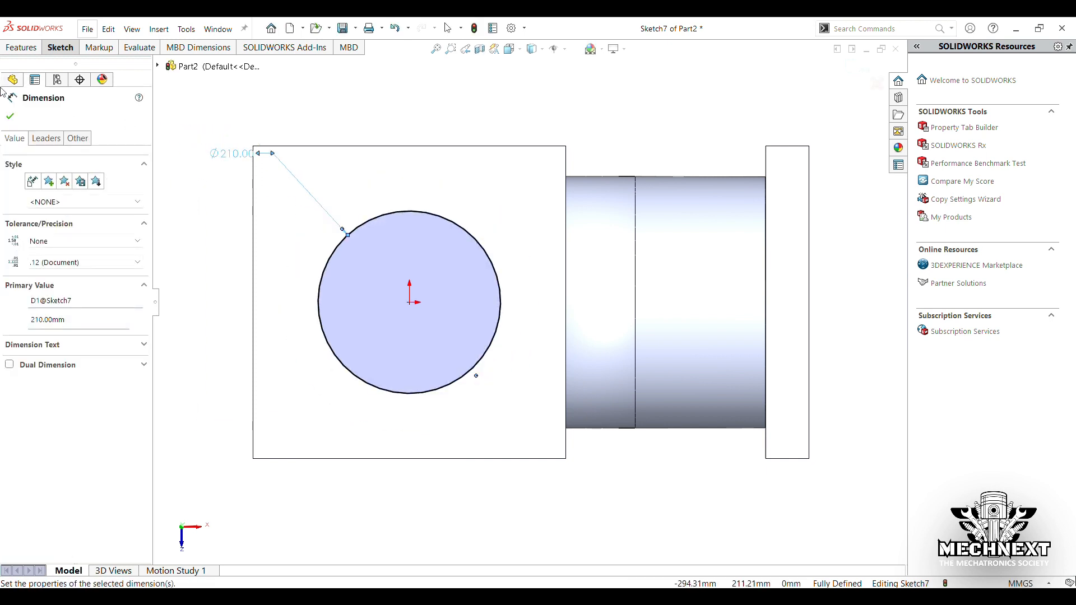
click(10, 117)
Step: Cut the 210 mm circle 50 mm deep through the second flange to open the pipe bore
click(23, 48)
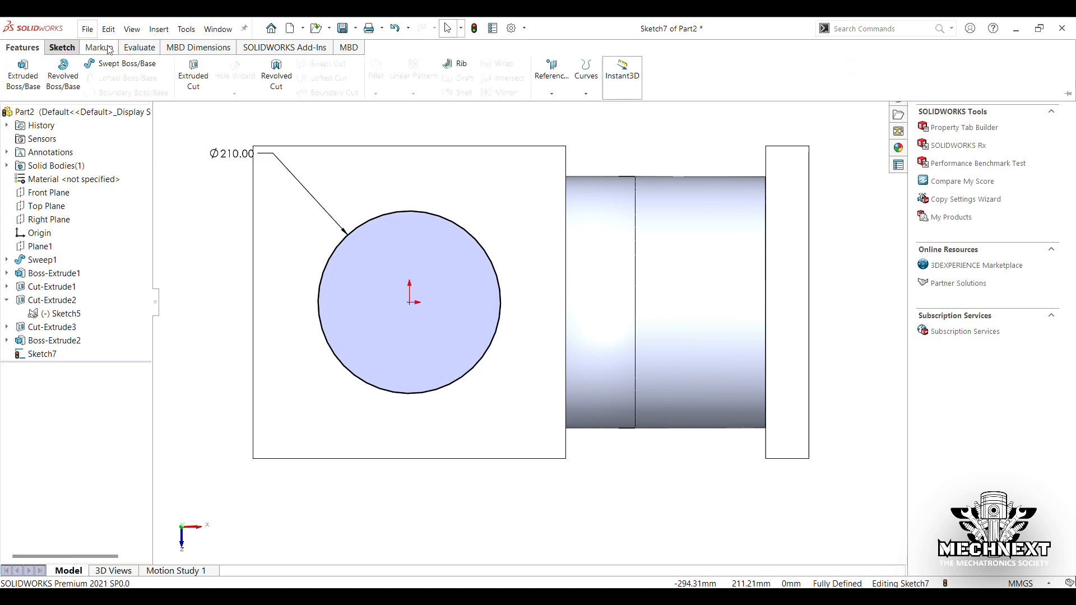
click(194, 78)
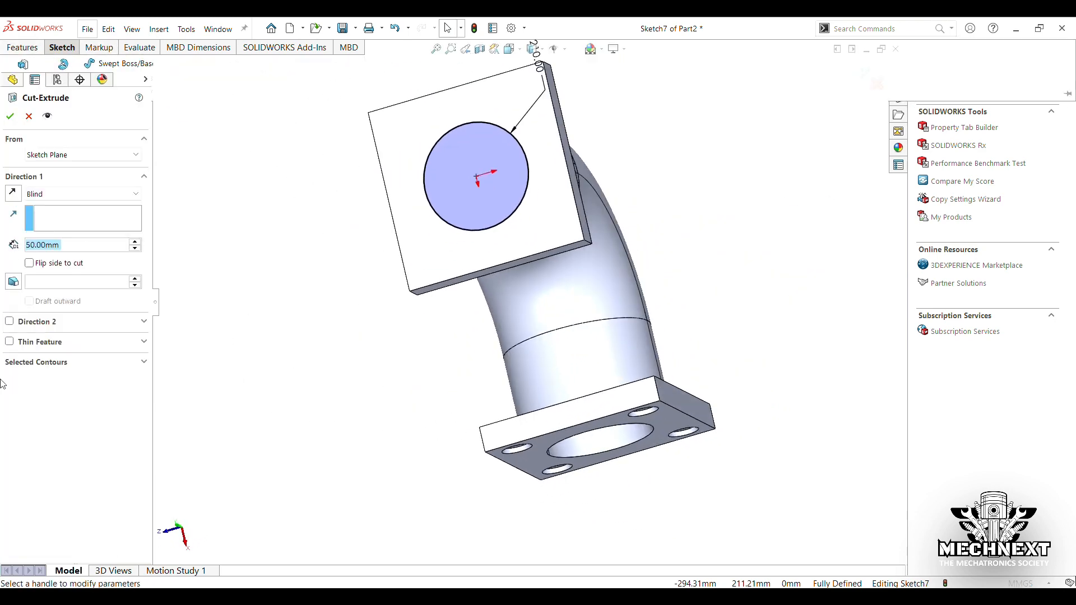
middle_drag(396, 268, 383, 289)
click(10, 116)
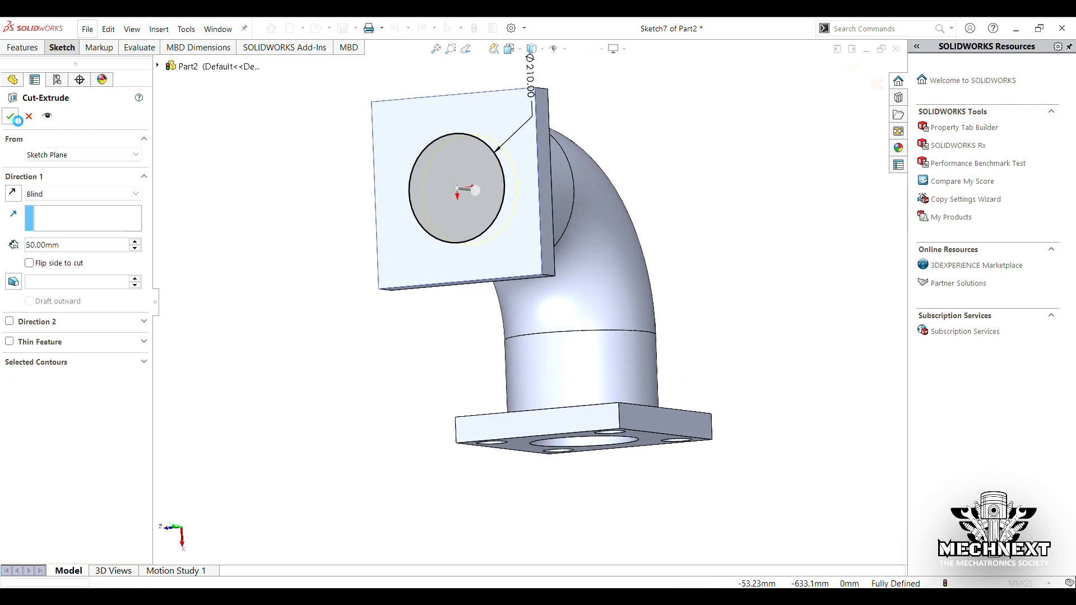
click(401, 251)
click(362, 365)
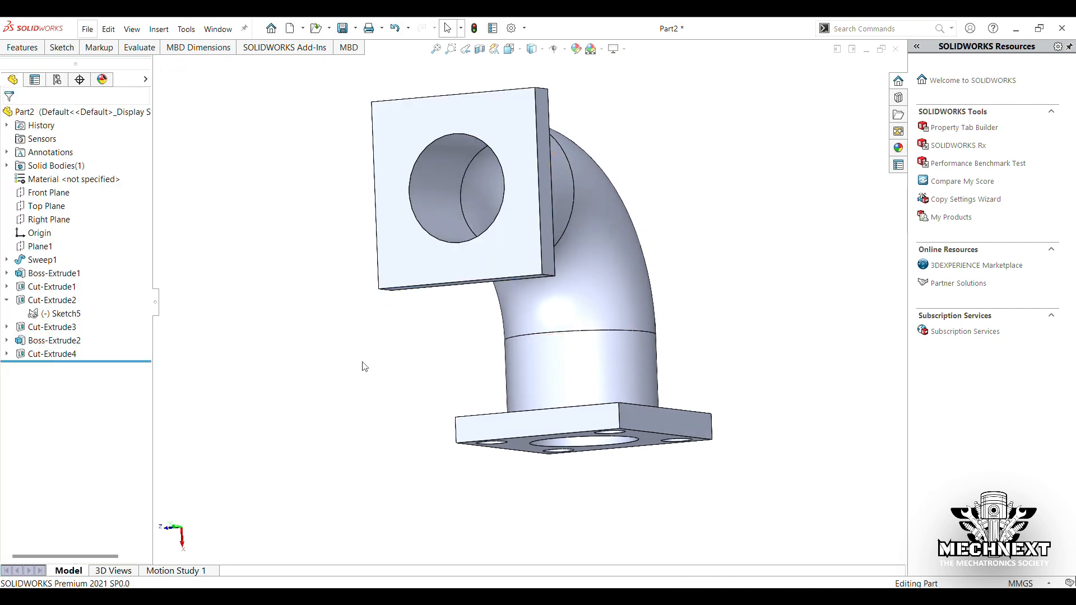
Step: Sketch two concentric circles about 51 mm and 26 mm in diameter near the upper-left corner of the second flange's outer face
middle_drag(362, 364, 397, 307)
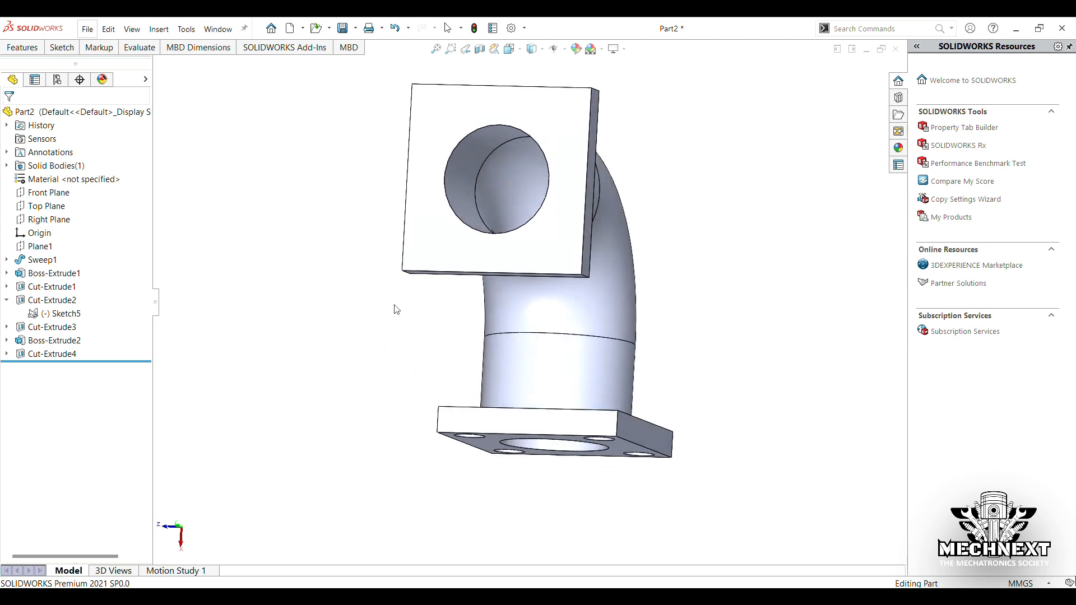
click(420, 238)
click(468, 210)
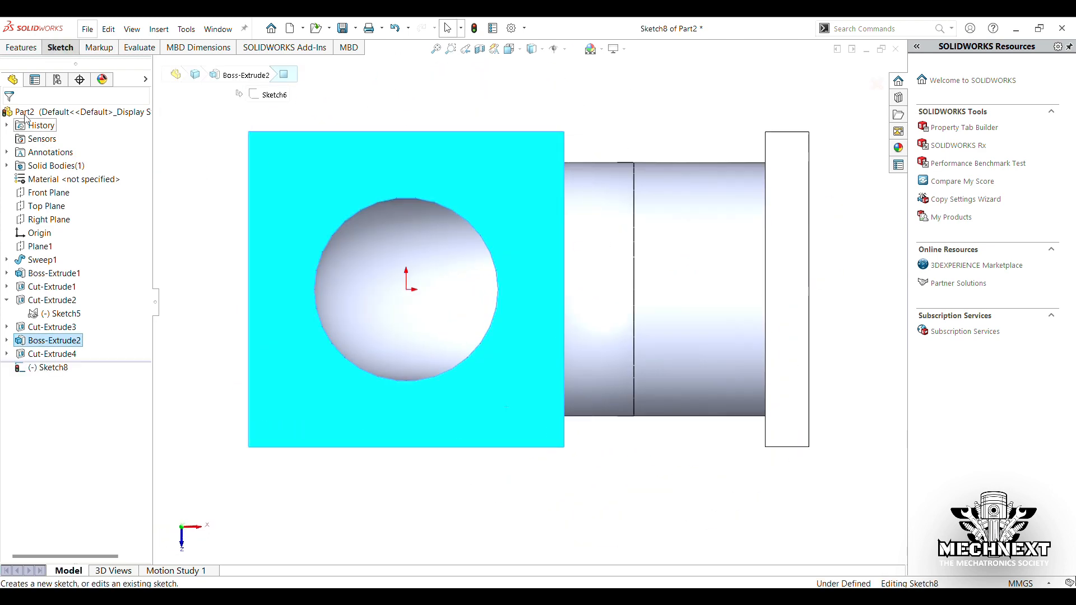
click(58, 50)
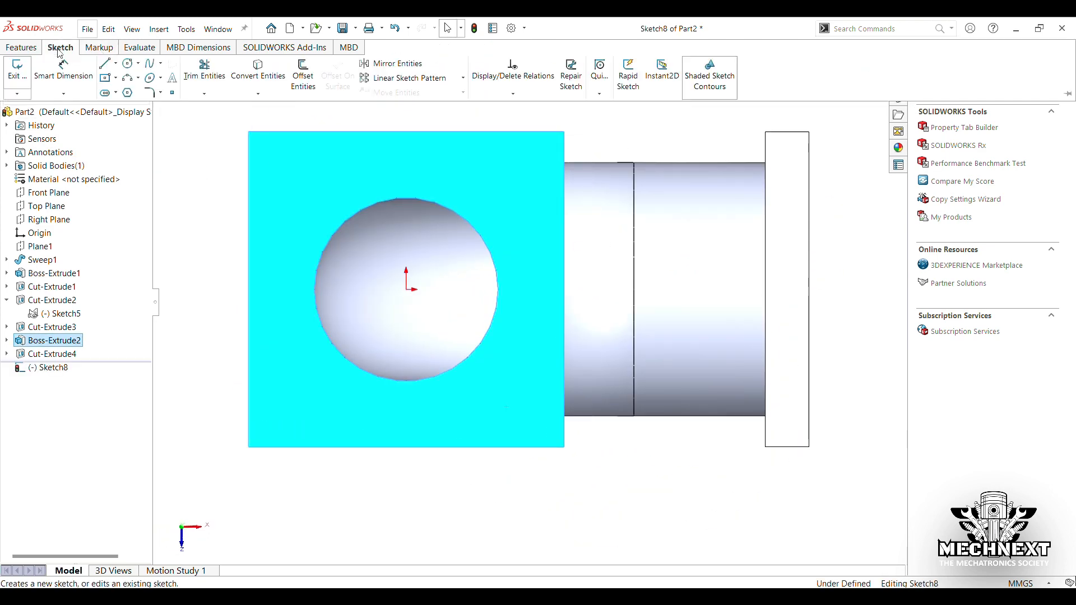
click(130, 64)
click(272, 154)
click(283, 177)
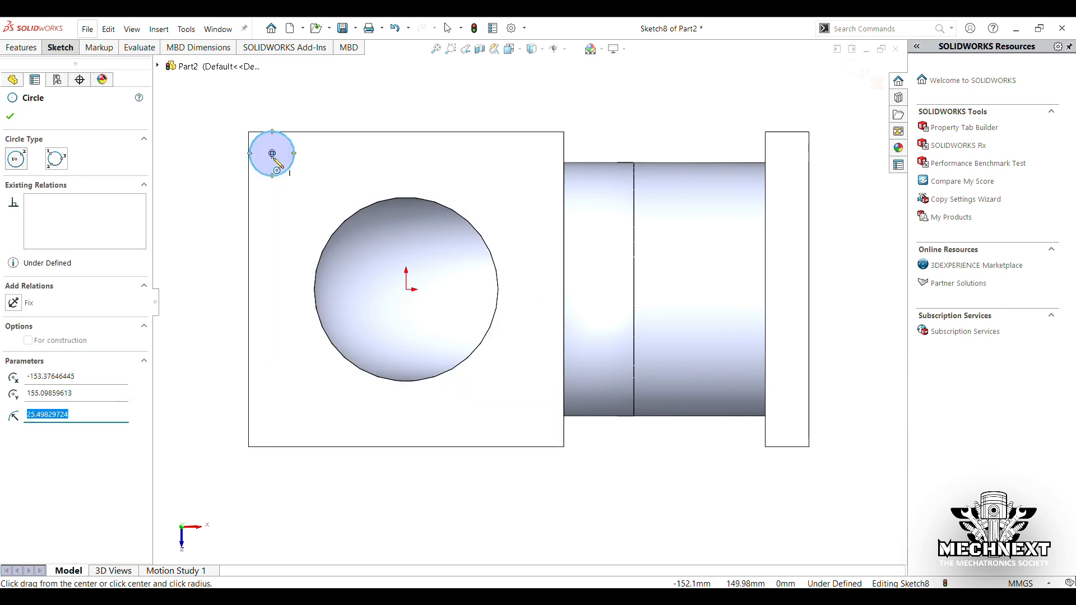
click(272, 153)
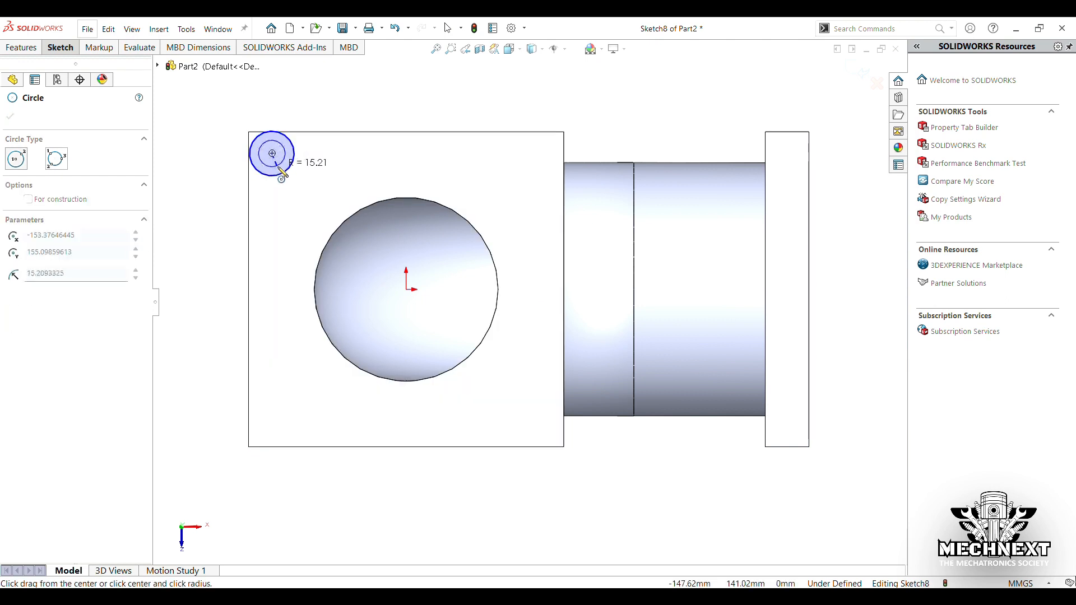
click(248, 155)
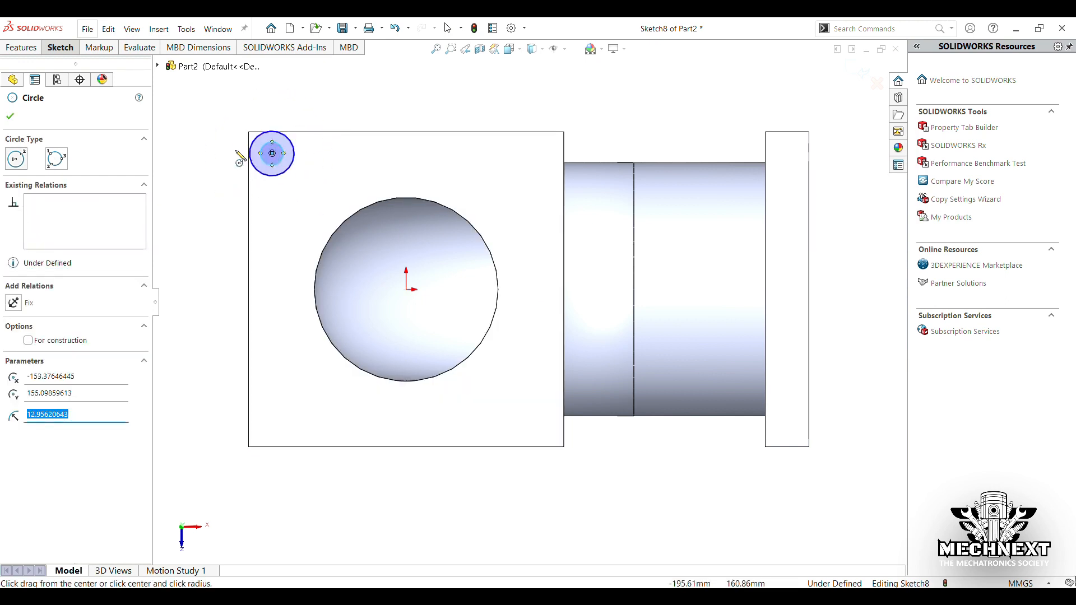
Step: Dimension the outer corner circle with a diameter of 60 mm
click(64, 52)
click(73, 68)
scroll(312, 134, down, 2)
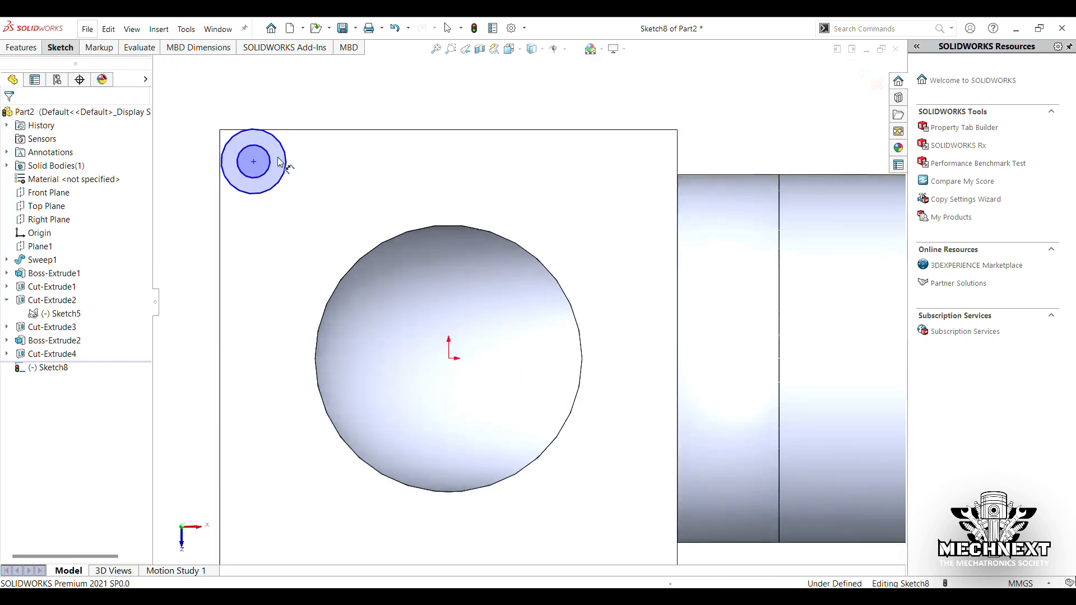
click(232, 183)
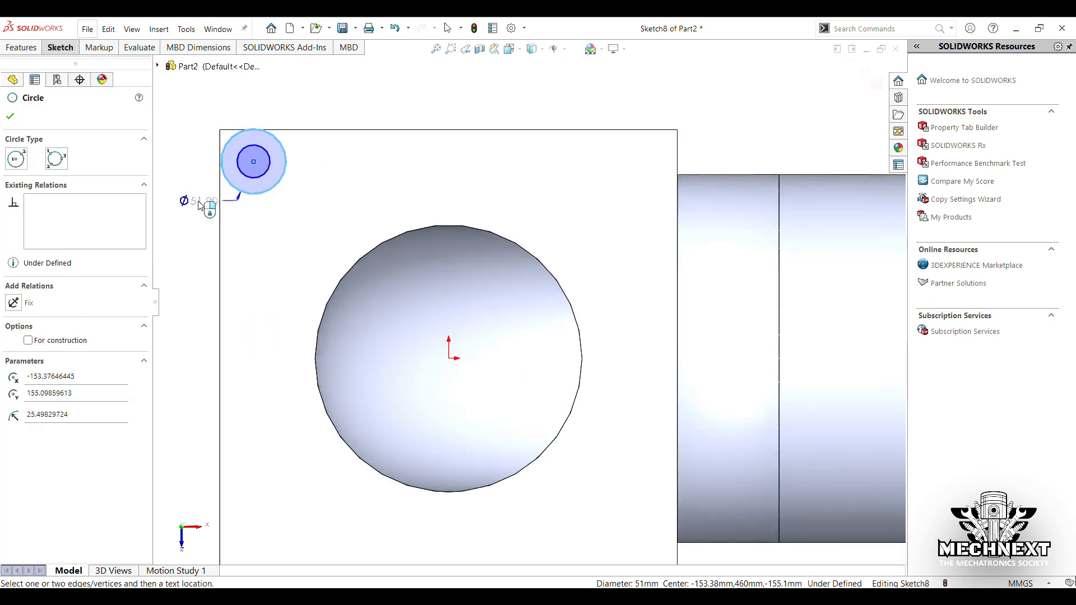
click(194, 213)
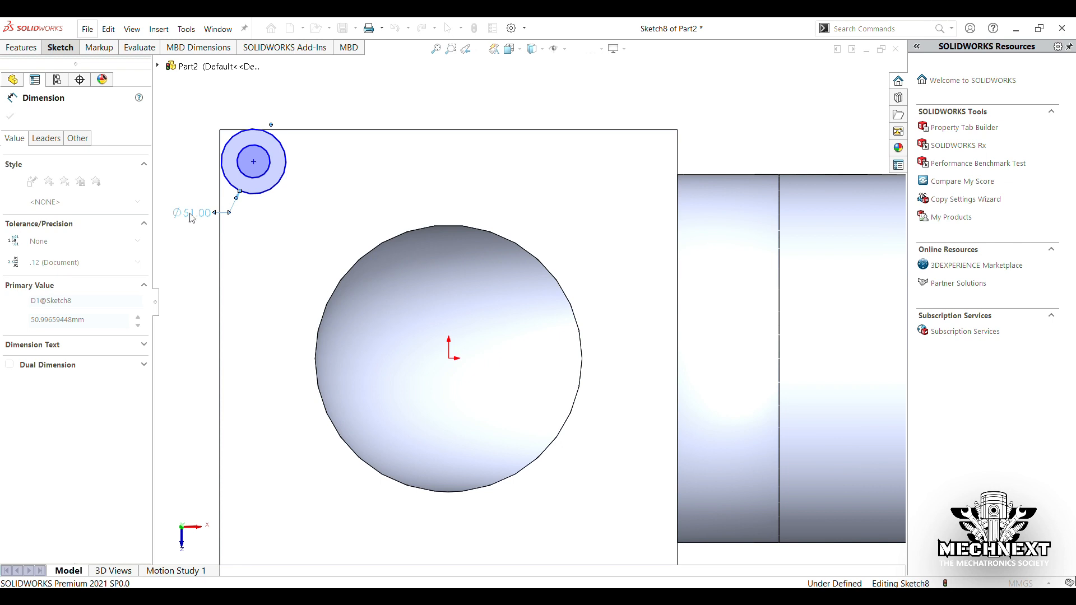
key(Return)
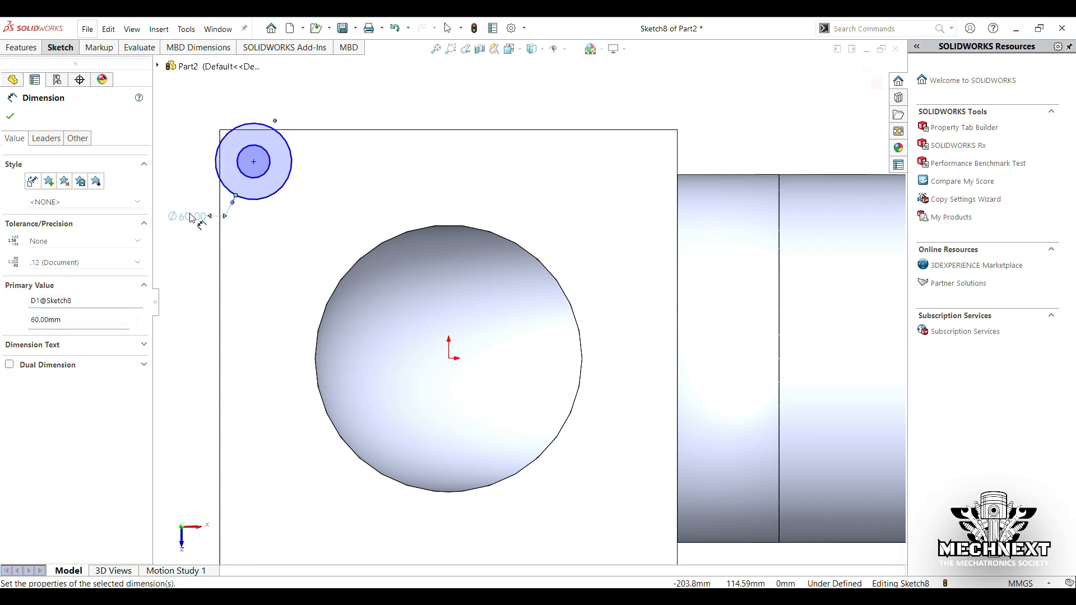
Step: Dimension the inner corner circle with a diameter of 30 mm
click(245, 176)
click(190, 112)
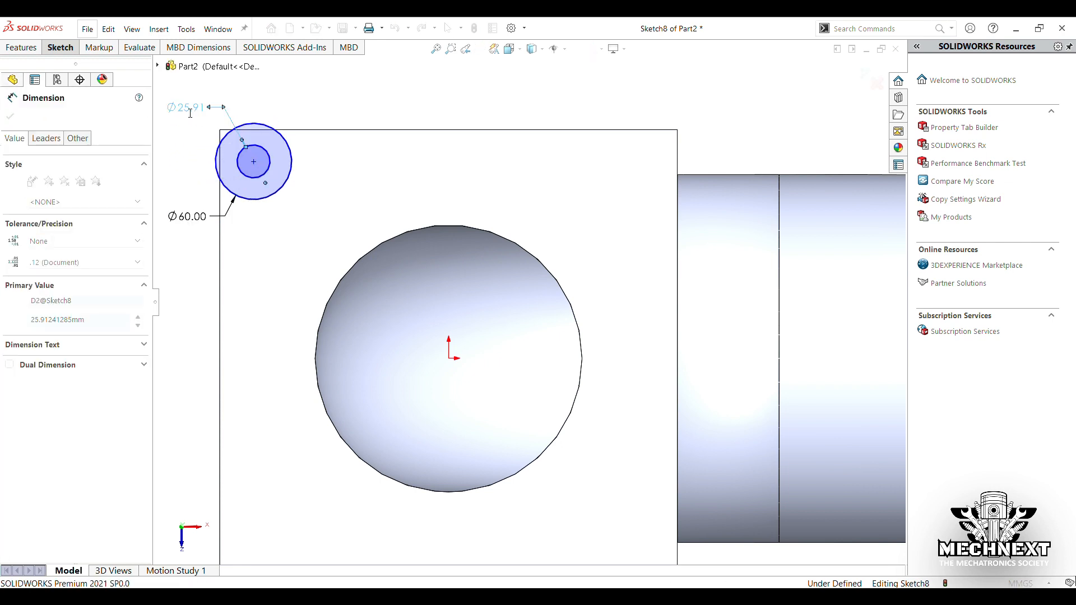
text(30)
key(Return)
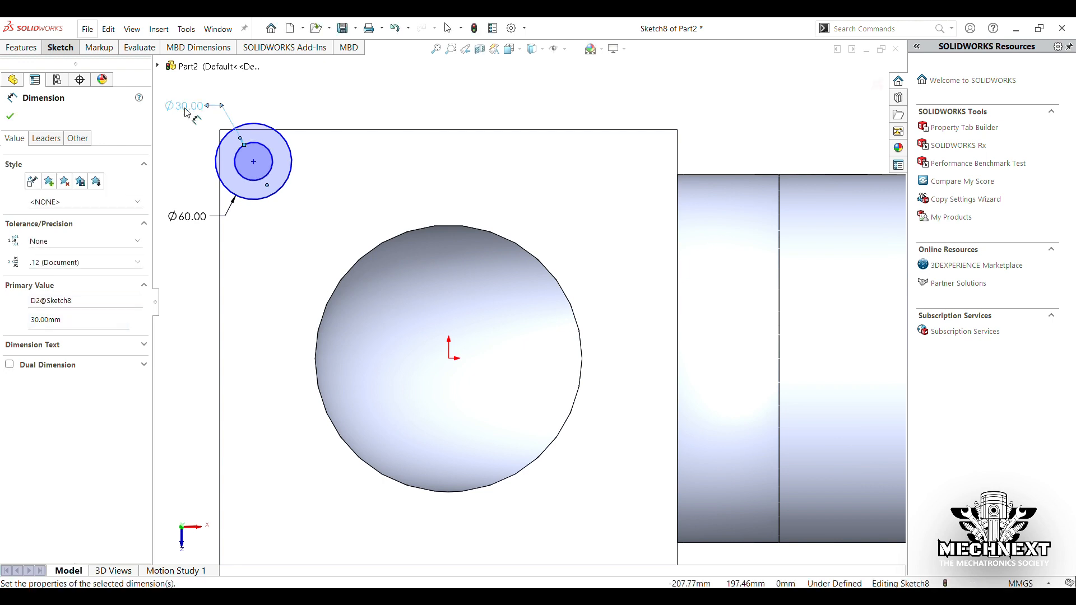
Step: Dimension the distance from the flange's upper edge to the corner circles' centre as 50 mm
click(302, 130)
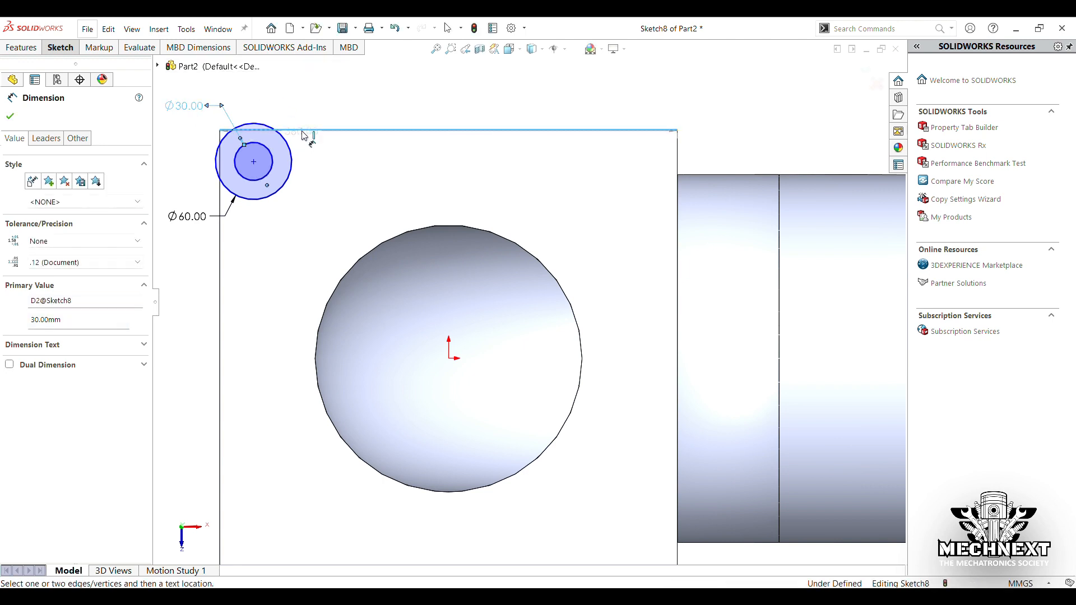
click(255, 162)
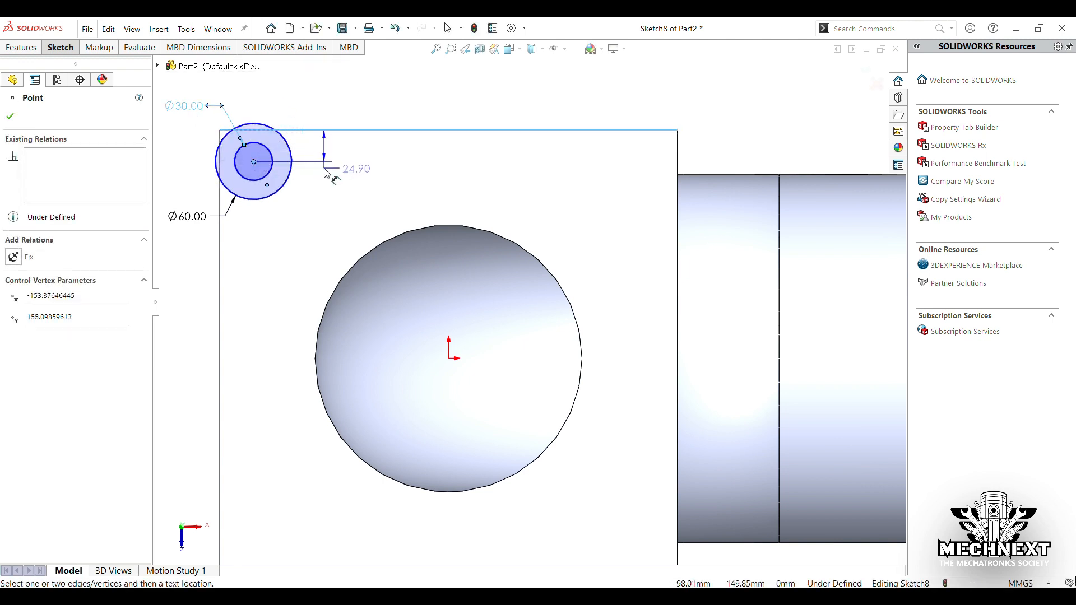
click(346, 173)
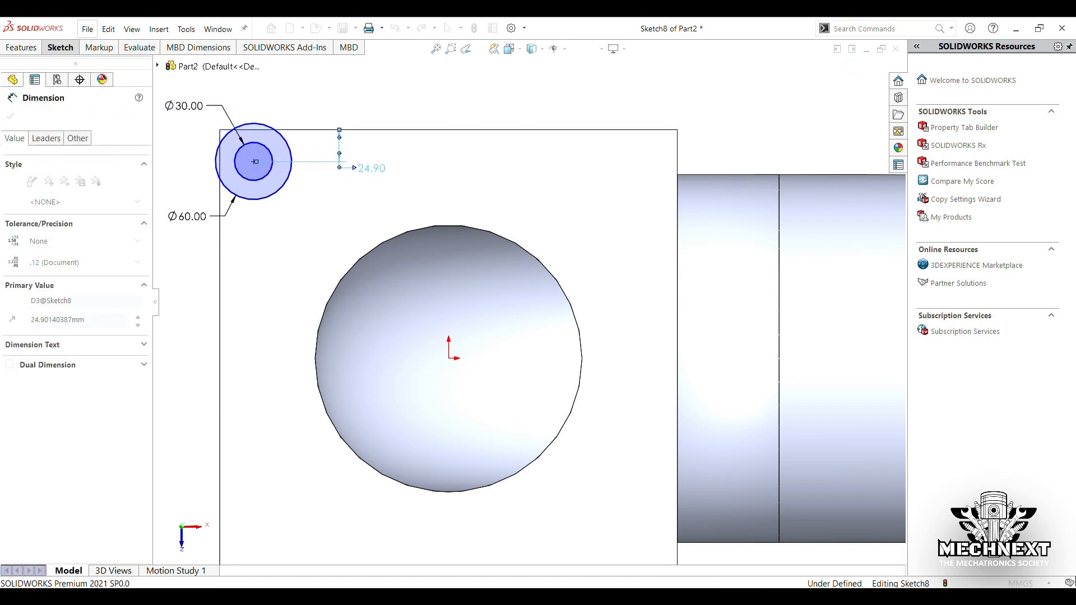
text(50)
key(Return)
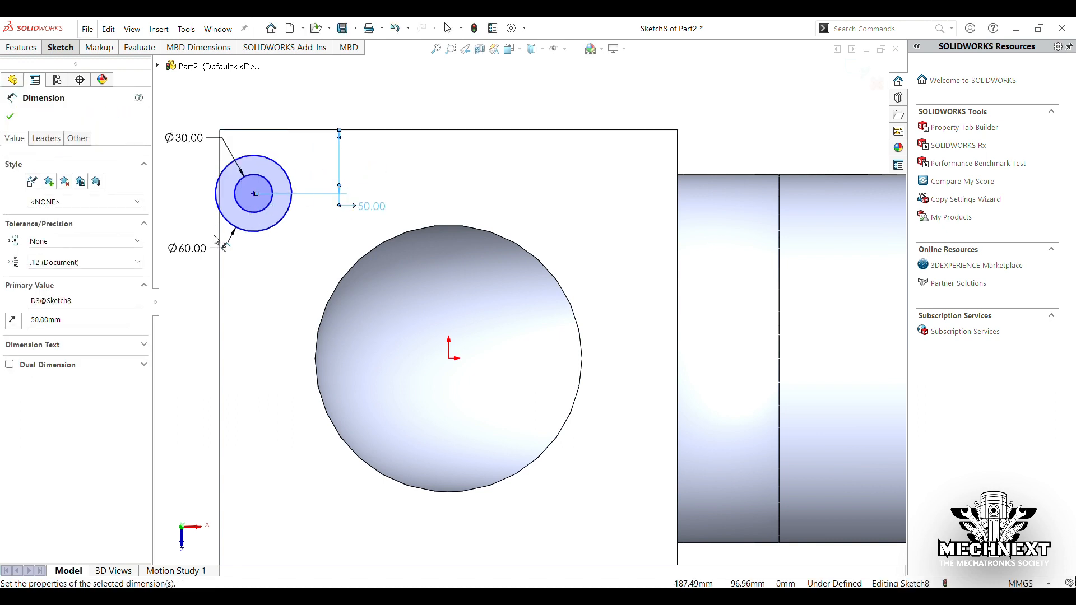
Step: Dimension the distance from the flange's left edge to the corner circles' centre as 50 mm
click(219, 280)
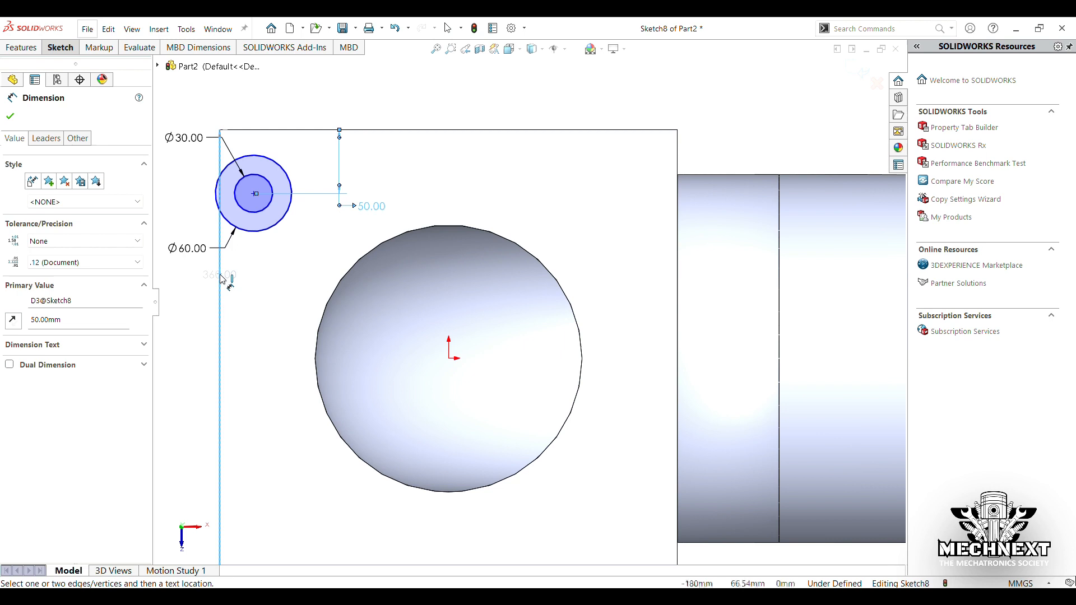
click(255, 193)
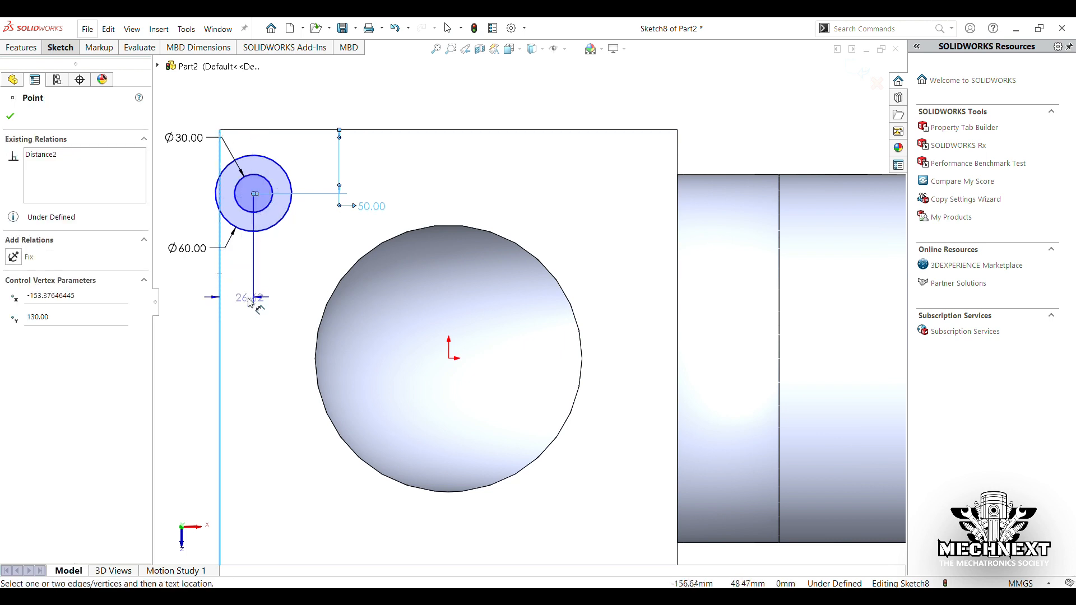
click(250, 301)
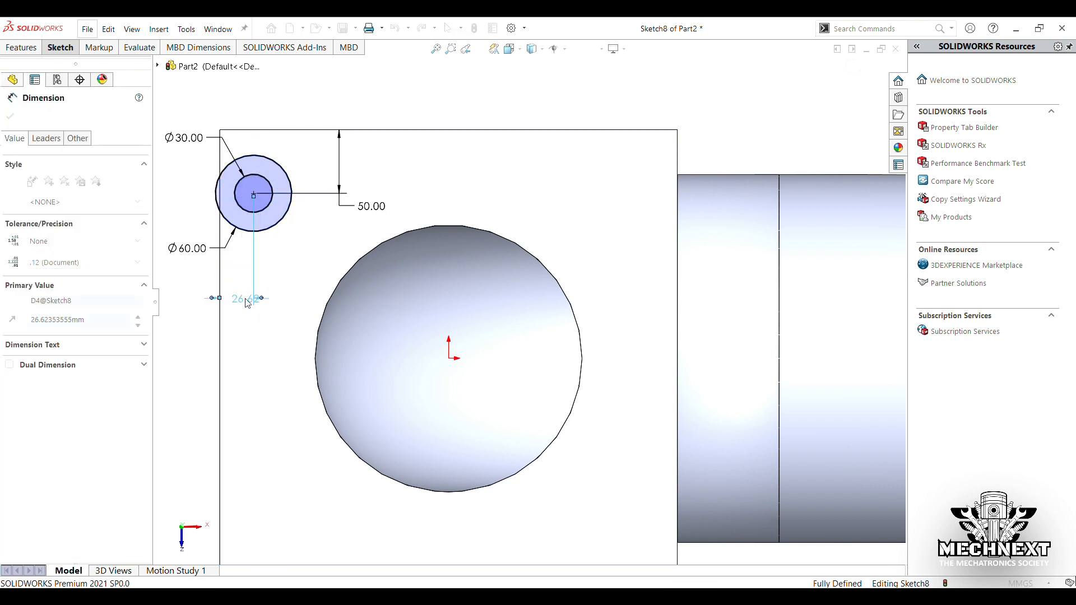
text(50)
key(Return)
scroll(337, 272, up, 2)
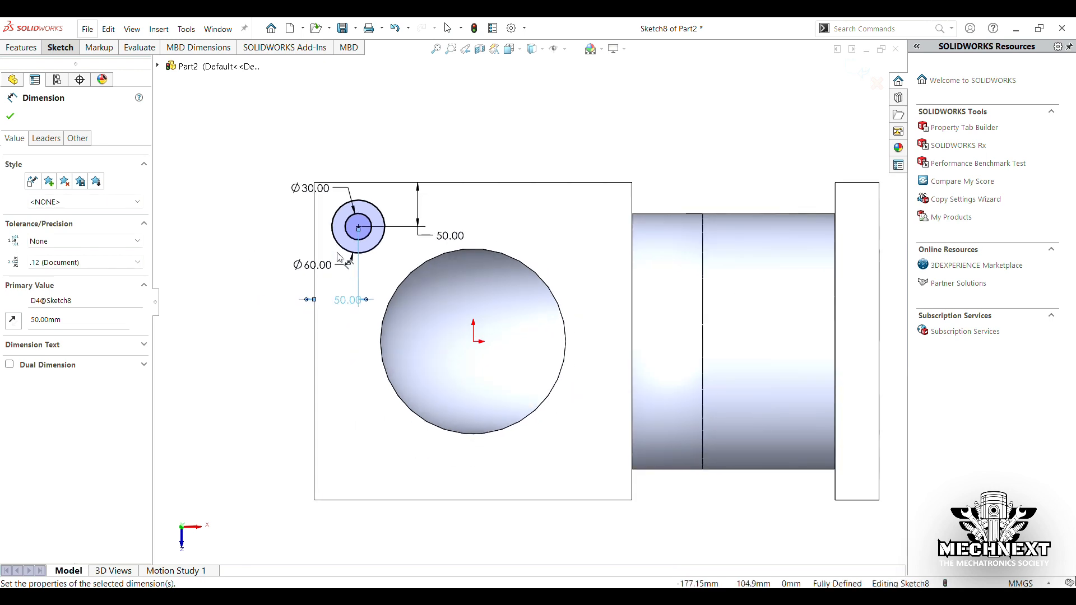
Step: Circular-pattern the two concentric corner circles about the origin into four equally spaced instances over 360 degrees
click(9, 116)
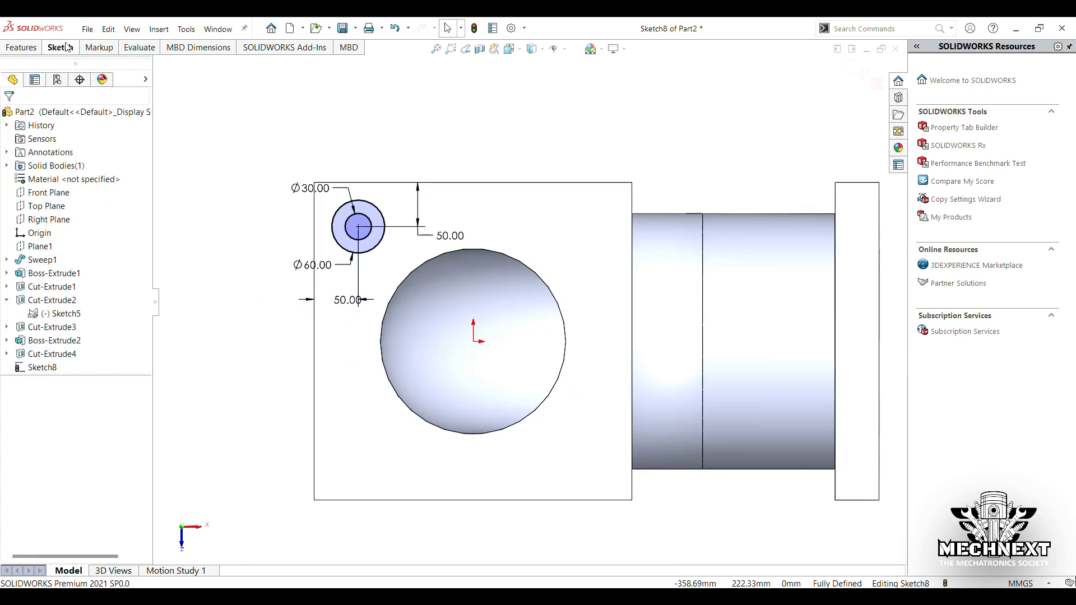
click(66, 48)
click(463, 78)
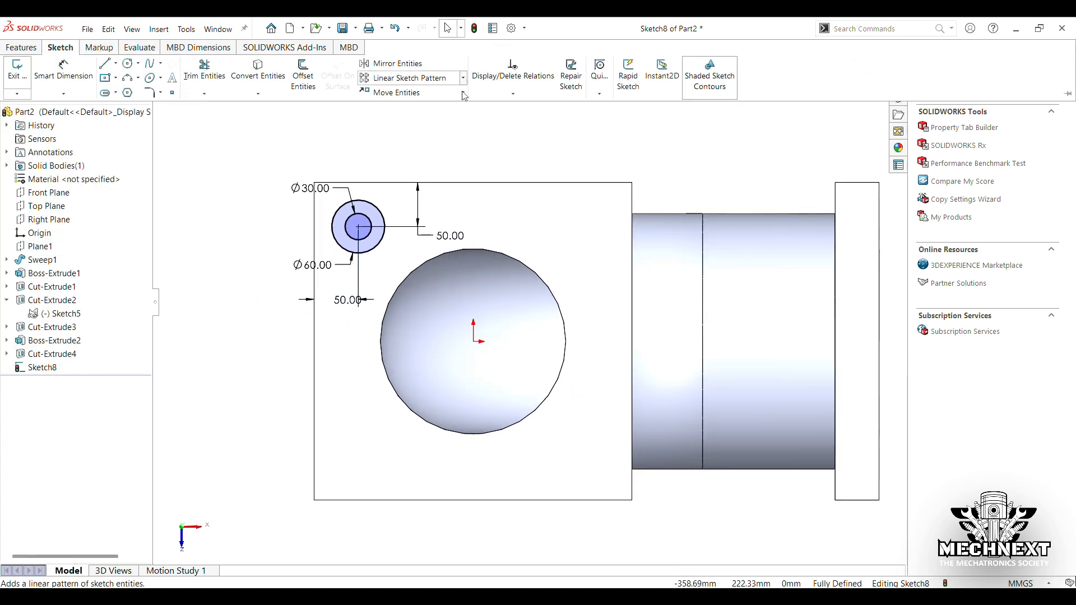
click(426, 92)
click(369, 222)
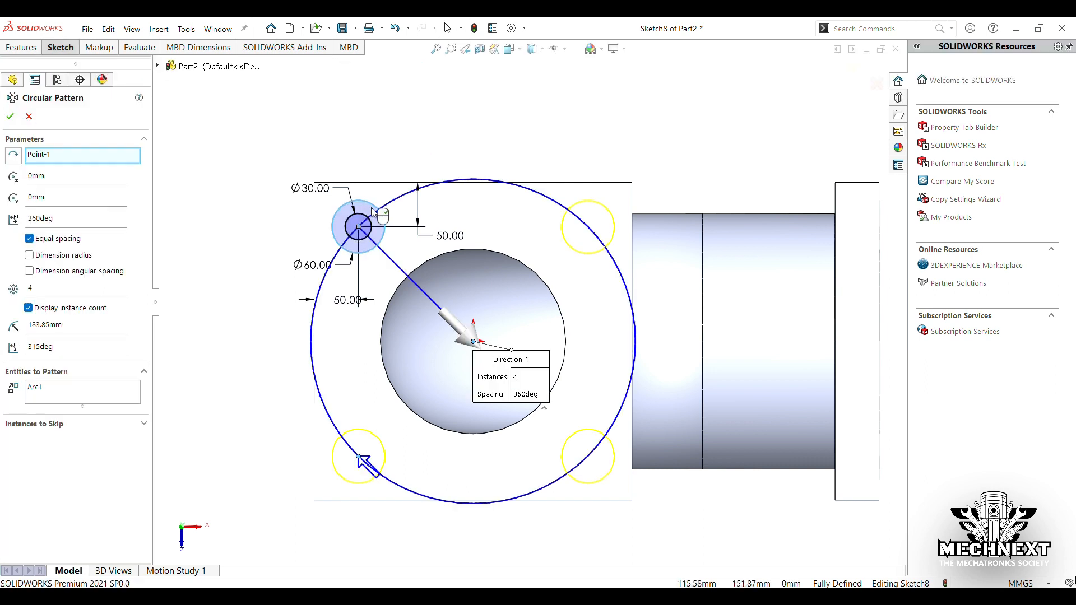
click(334, 220)
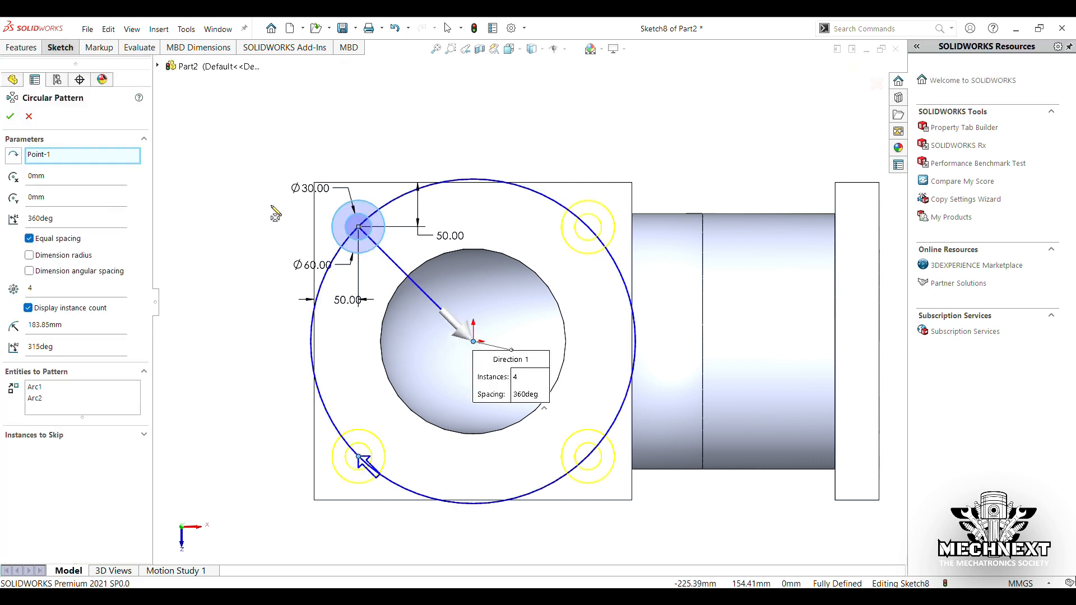
click(9, 118)
Step: Cut the four inner 30 mm circle regions through the flange as a blind extruded cut 50 mm deep
click(25, 47)
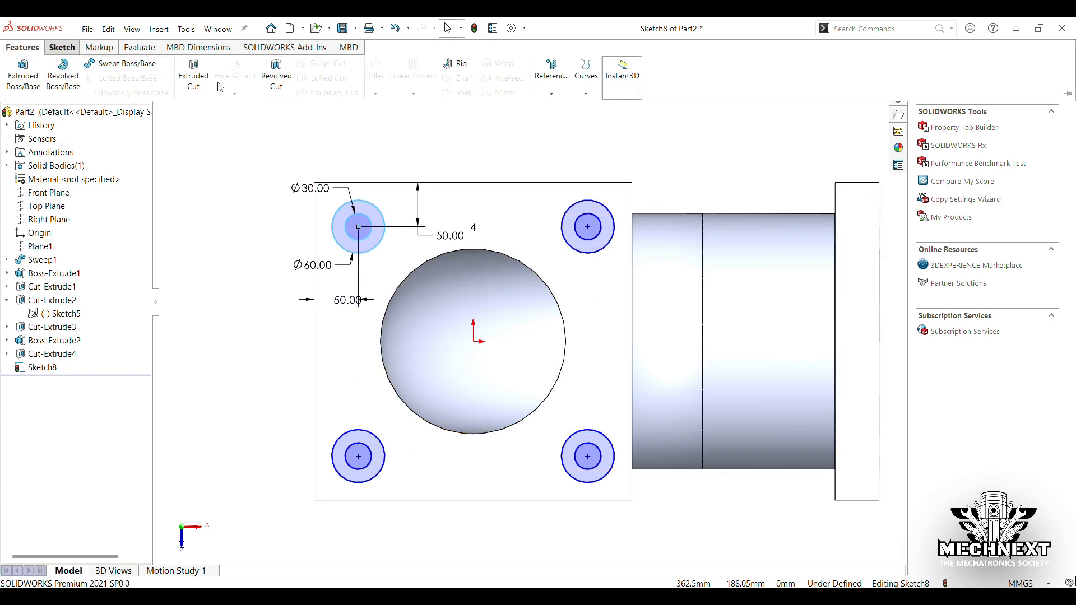
click(193, 78)
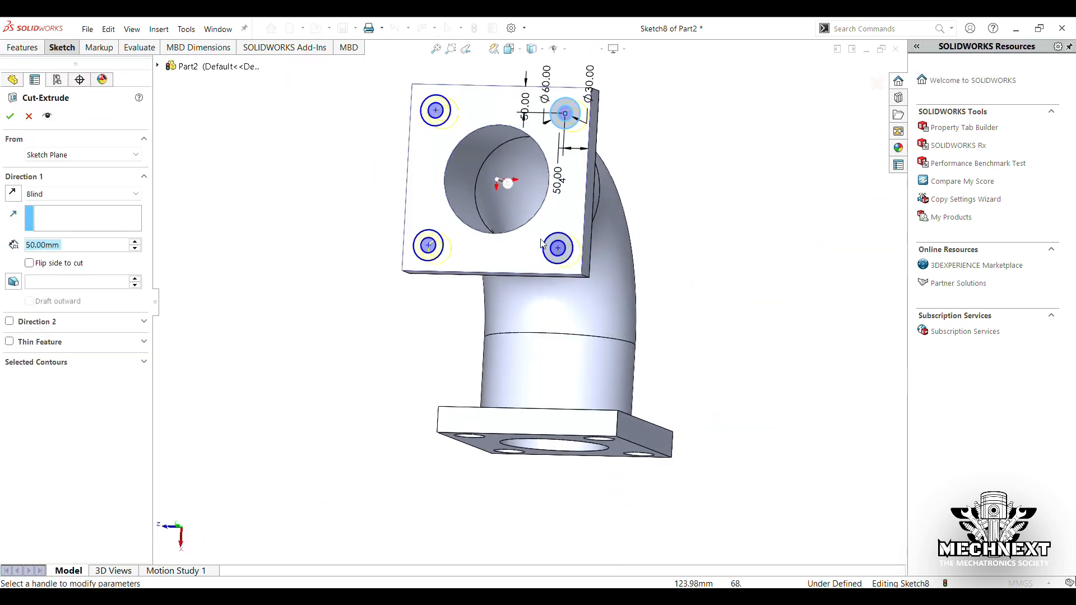
scroll(599, 162, down, 3)
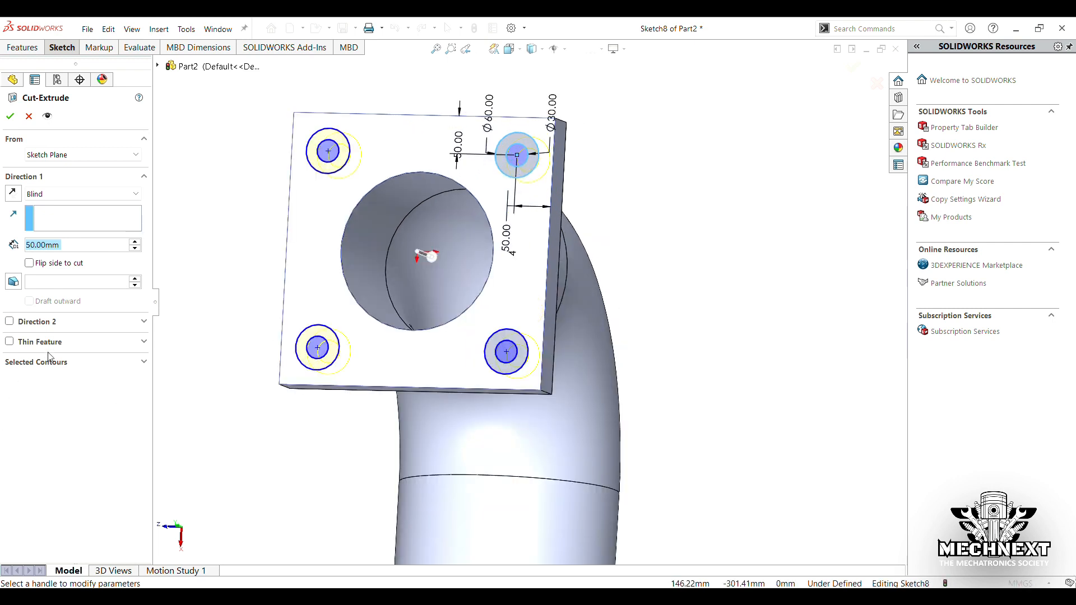
click(50, 361)
scroll(359, 150, down, 2)
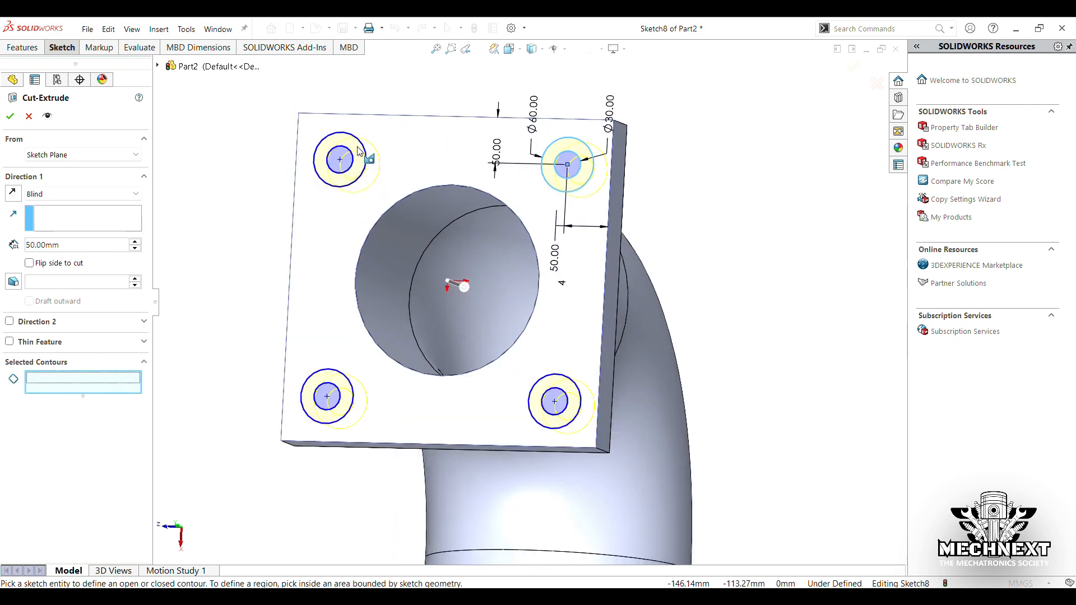
click(338, 161)
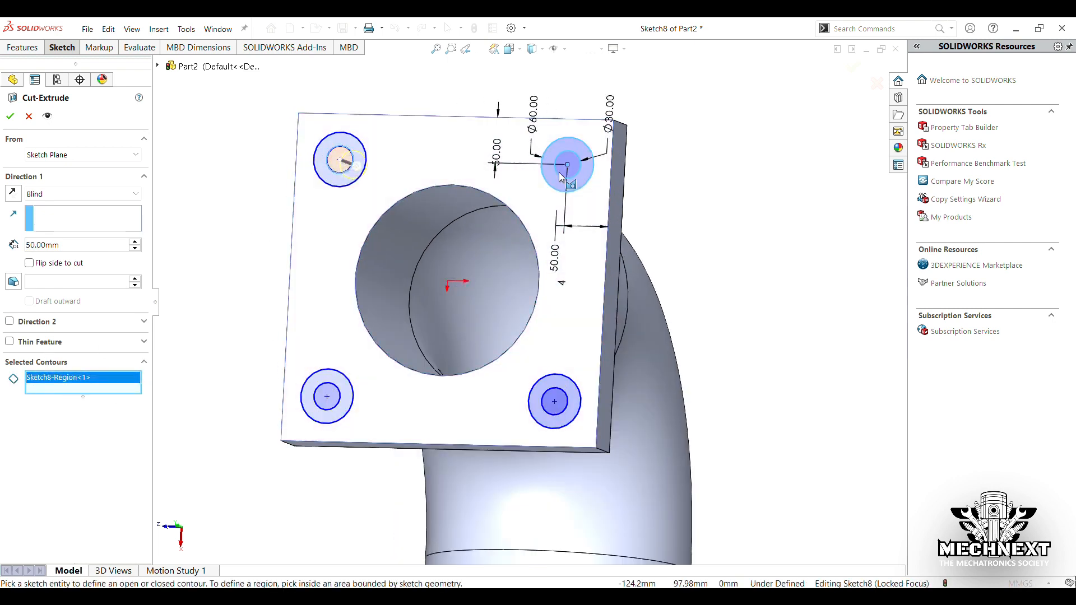
click(563, 168)
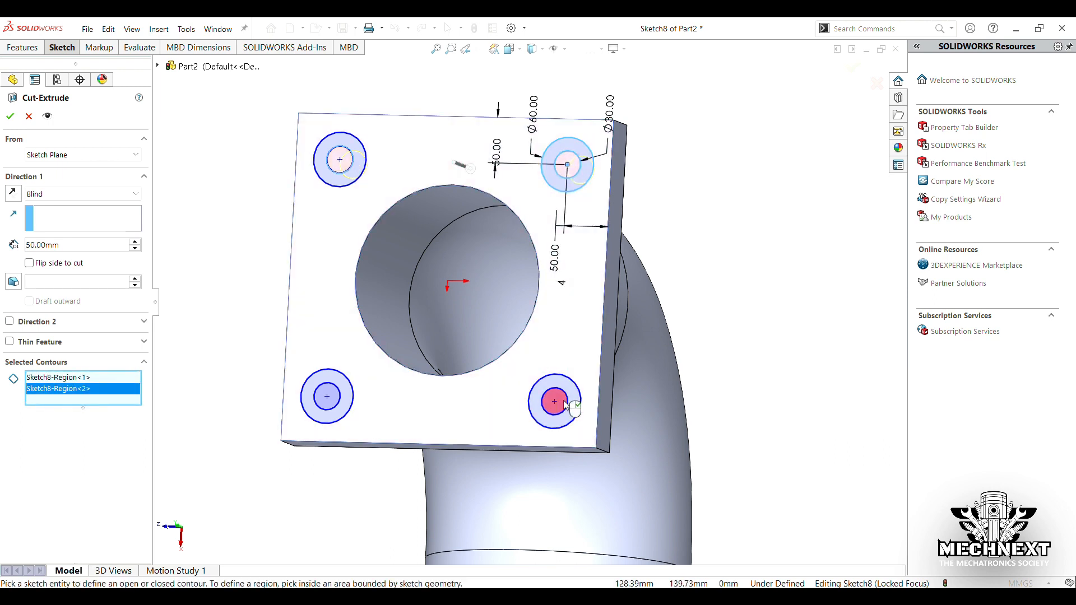
click(565, 404)
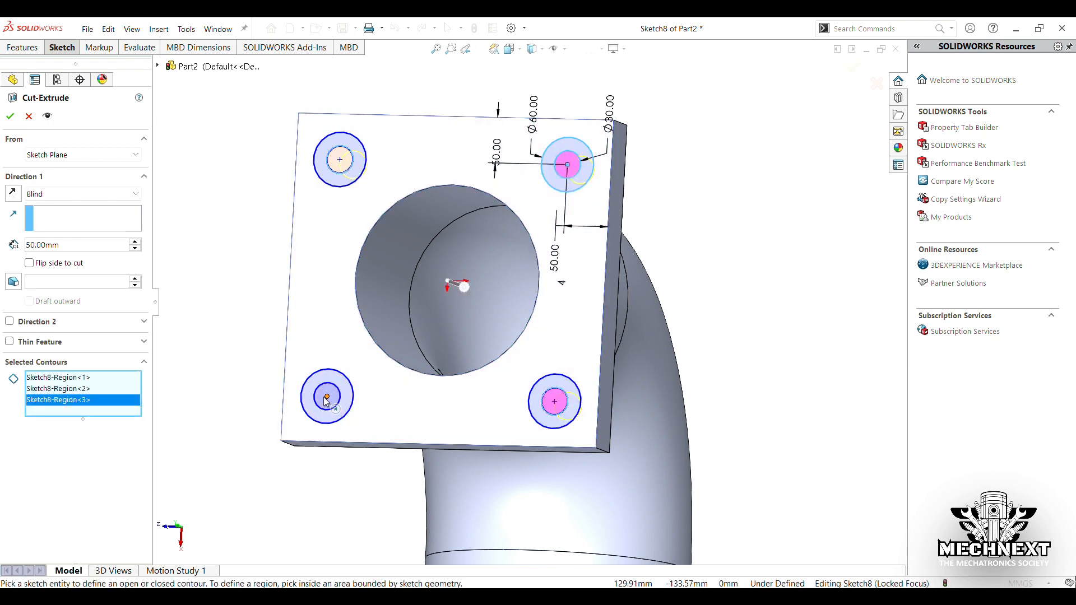
click(327, 399)
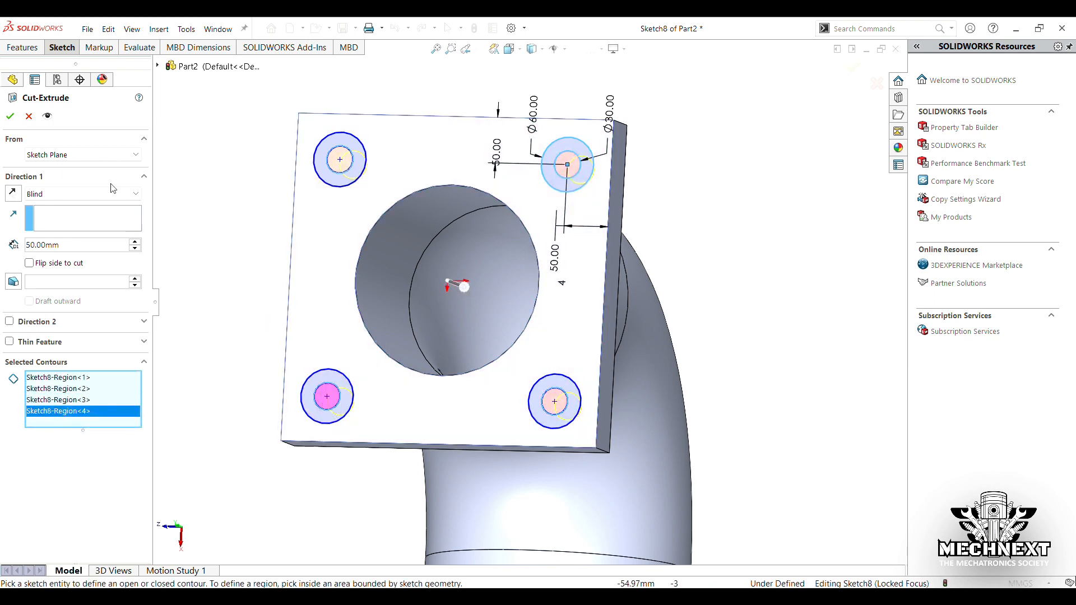
click(10, 117)
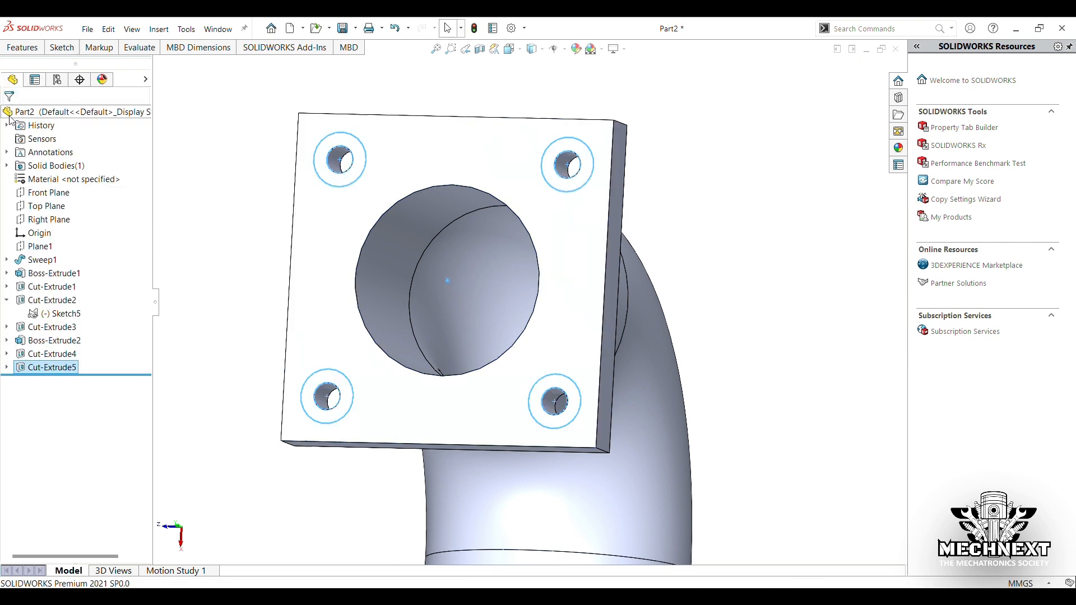
Step: Reuse the hole sketch to cut the four ring regions around the corner holes 10 mm deep as counterbores
click(6, 368)
click(59, 380)
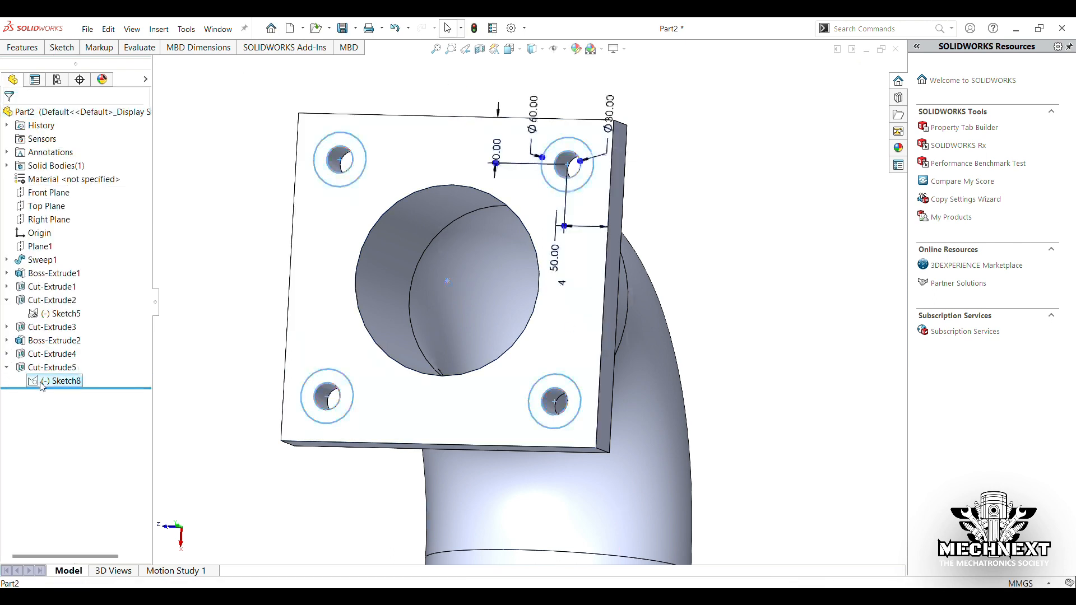
click(35, 49)
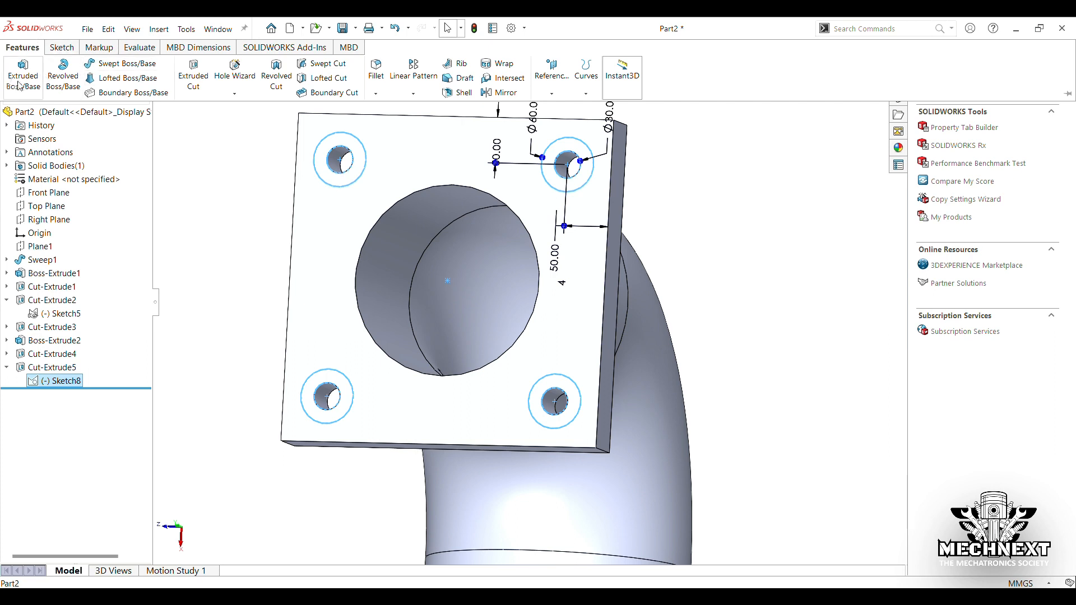
click(192, 82)
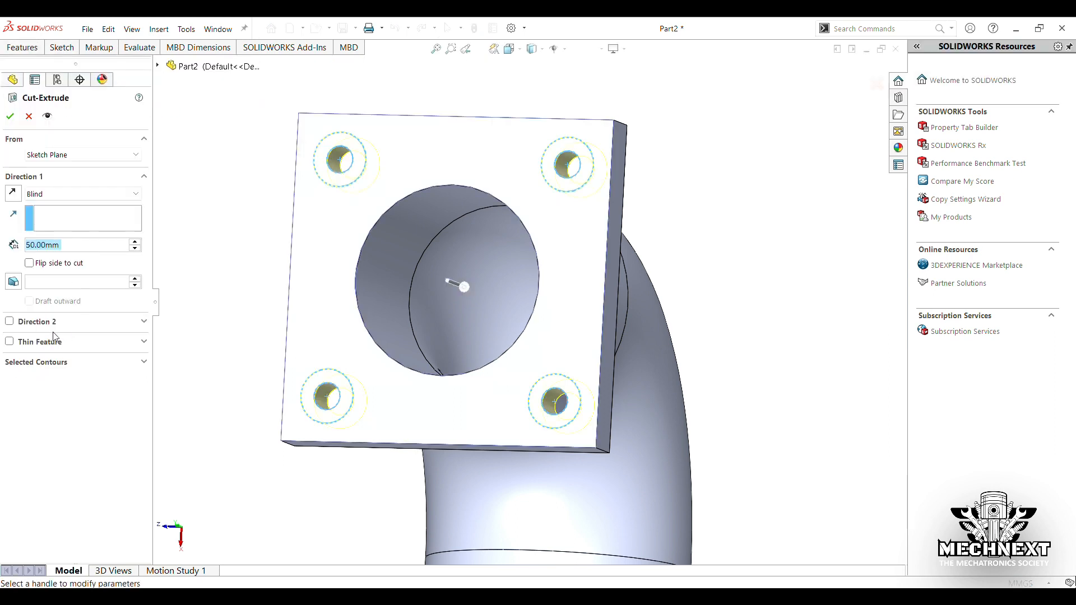
text(10)
click(79, 362)
click(78, 381)
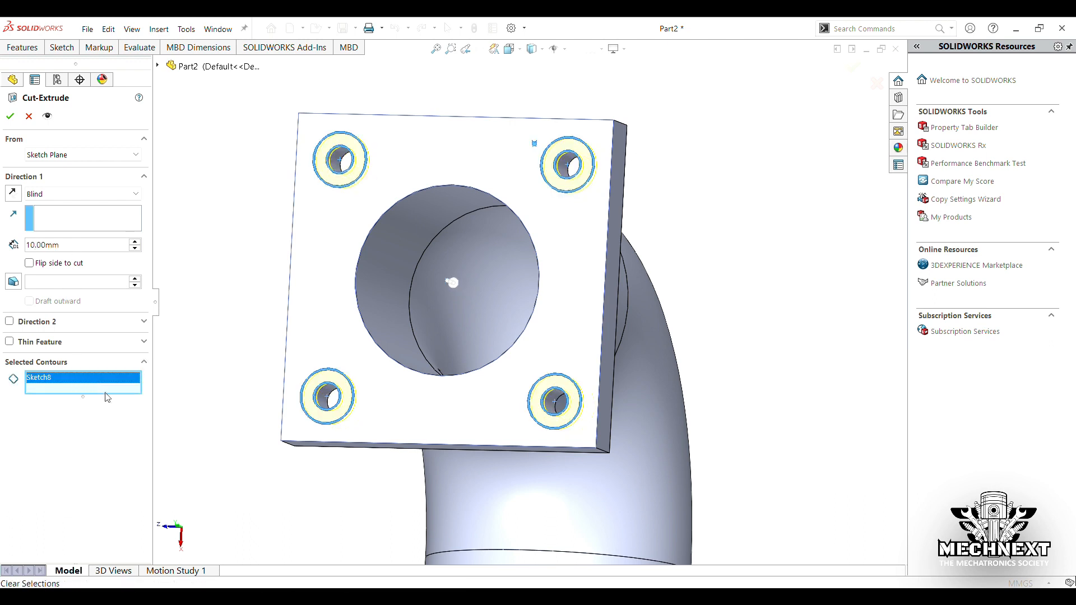
click(110, 389)
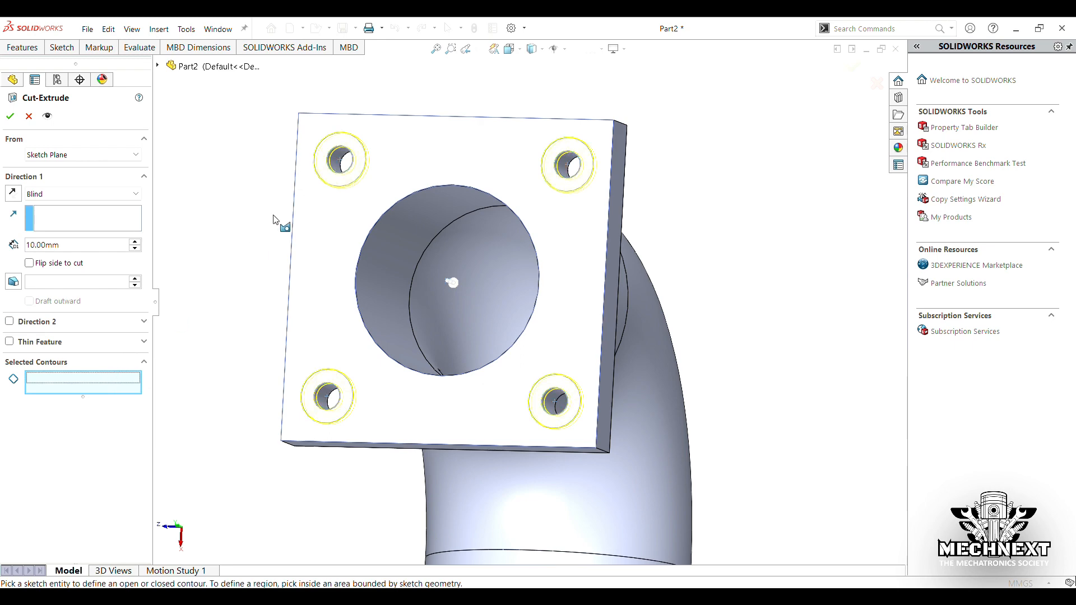
scroll(319, 168, down, 3)
click(359, 200)
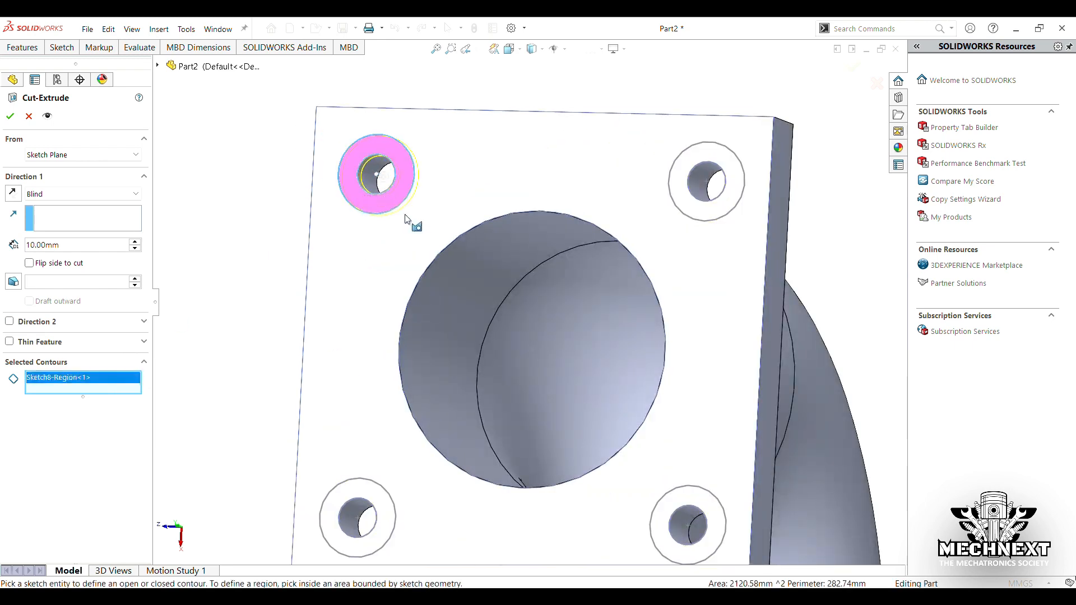
click(379, 532)
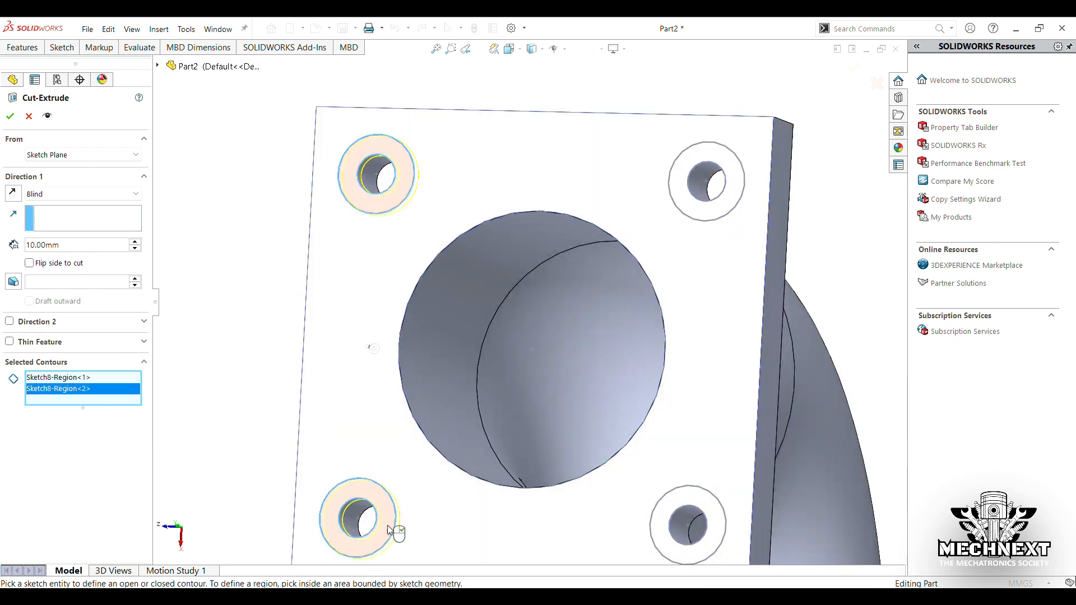
click(701, 212)
click(703, 492)
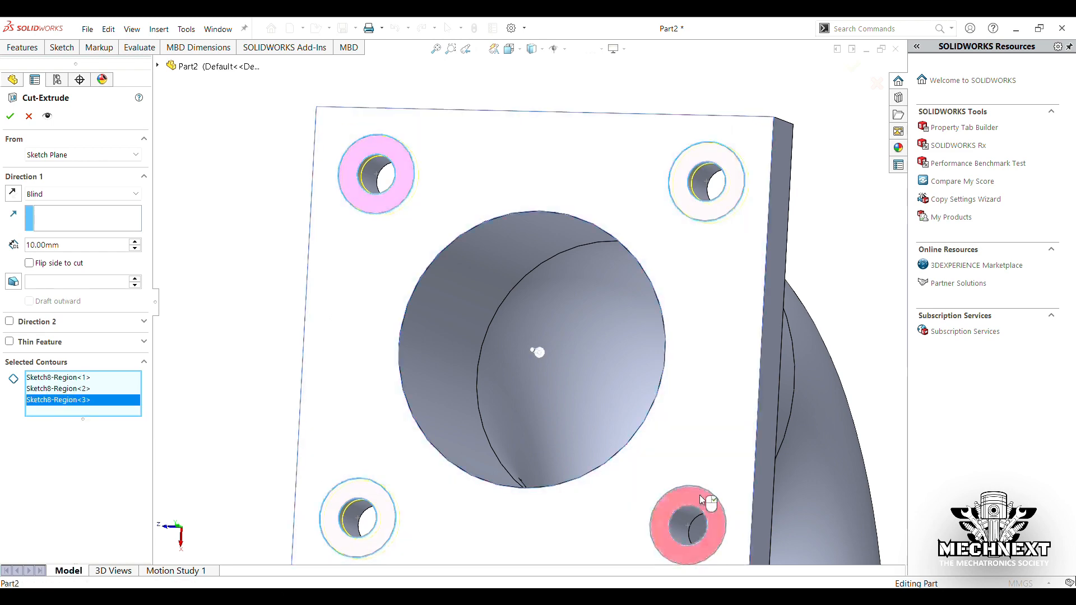
scroll(701, 499, up, 3)
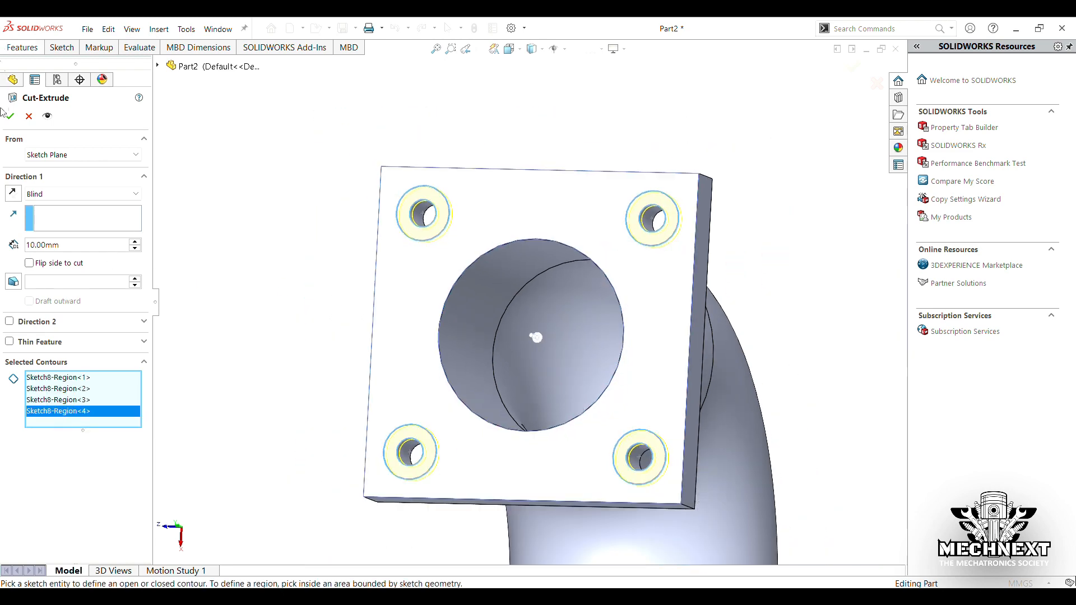
click(10, 118)
Step: Examine the curved pipe and the counterbored holes of both flanges from several sides
middle_drag(306, 276, 324, 274)
click(323, 270)
scroll(378, 236, down, 1)
middle_drag(381, 238, 404, 242)
middle_drag(441, 232, 485, 256)
scroll(445, 250, up, 2)
middle_drag(372, 252, 353, 392)
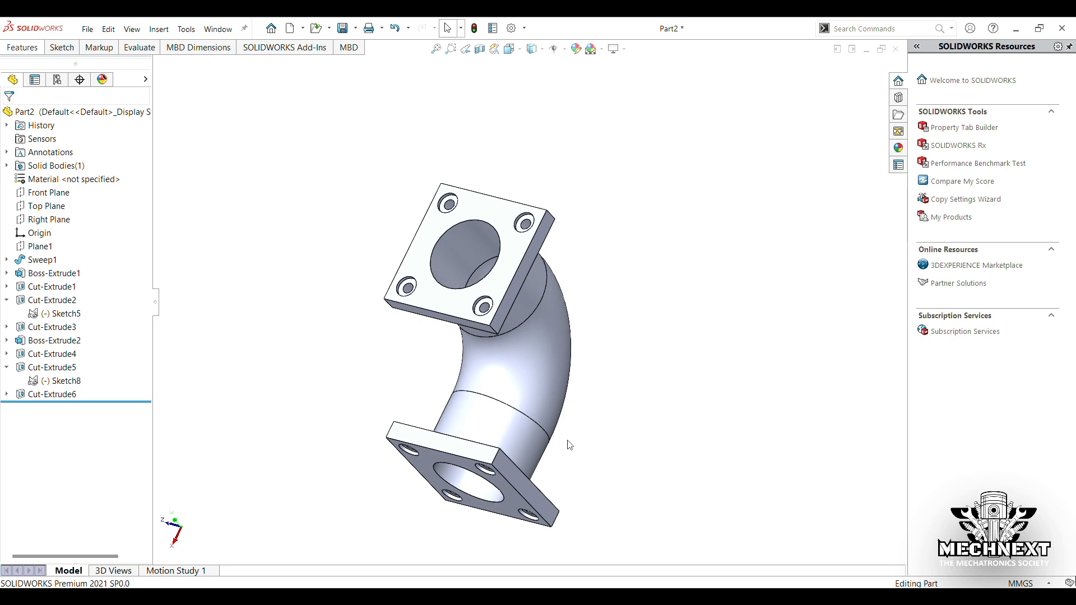
middle_drag(567, 442, 510, 471)
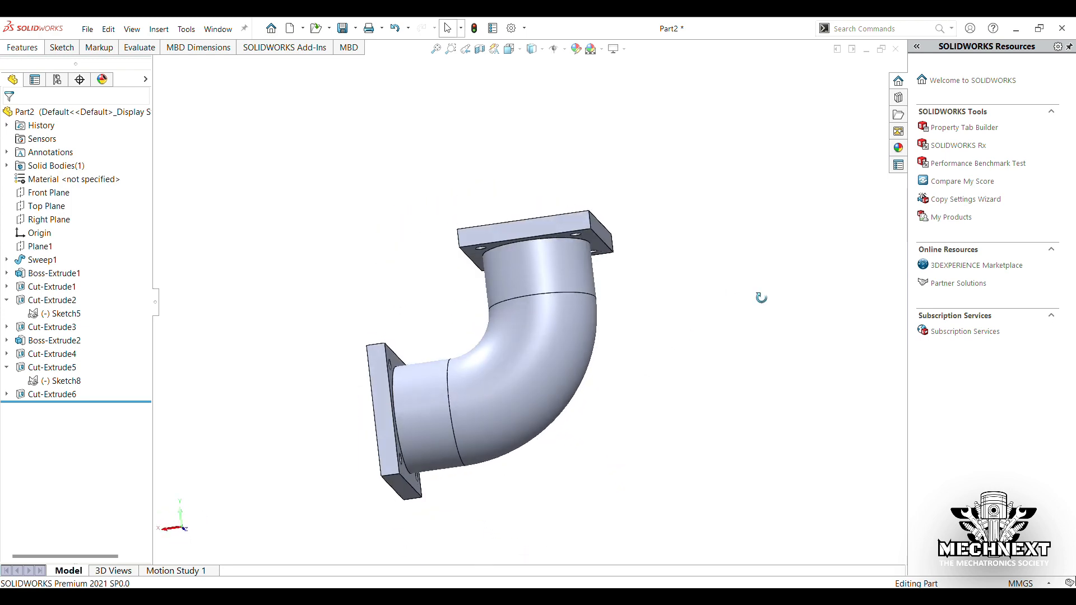
middle_drag(759, 298, 649, 463)
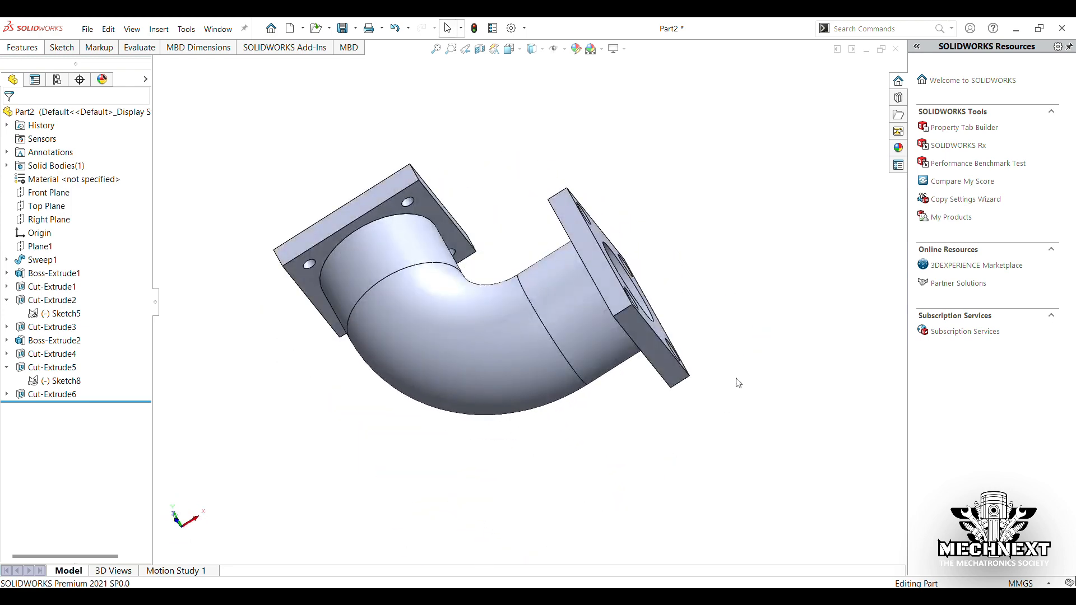
mouse_move(738, 381)
middle_down()
mouse_move(676, 516)
mouse_move(716, 527)
middle_up()
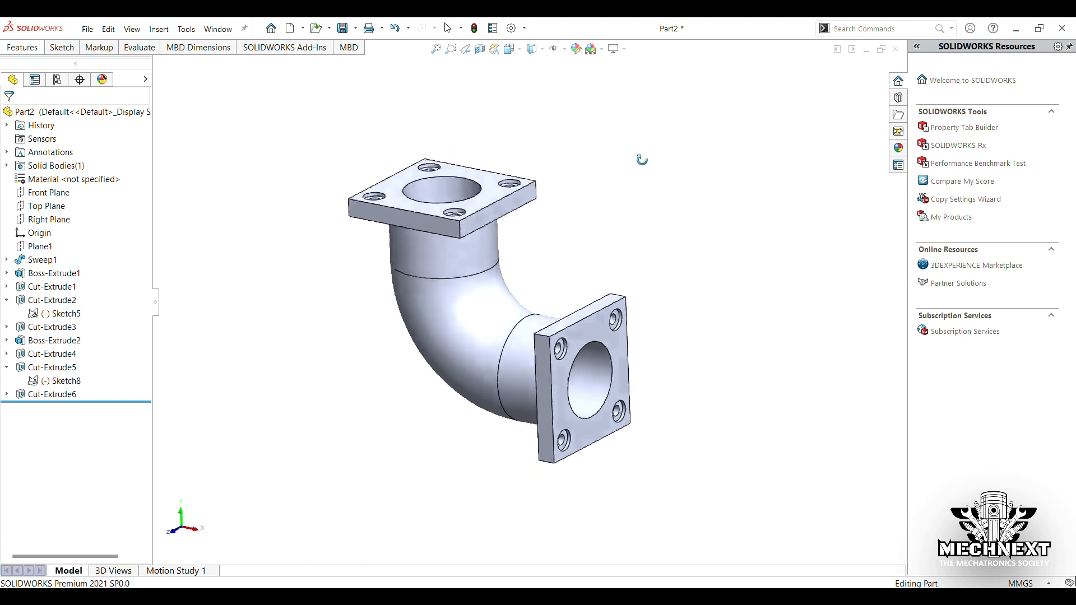
Step: Fillet the four corner edges of the upper horizontal flange with a 20 mm radius
scroll(507, 225, down, 3)
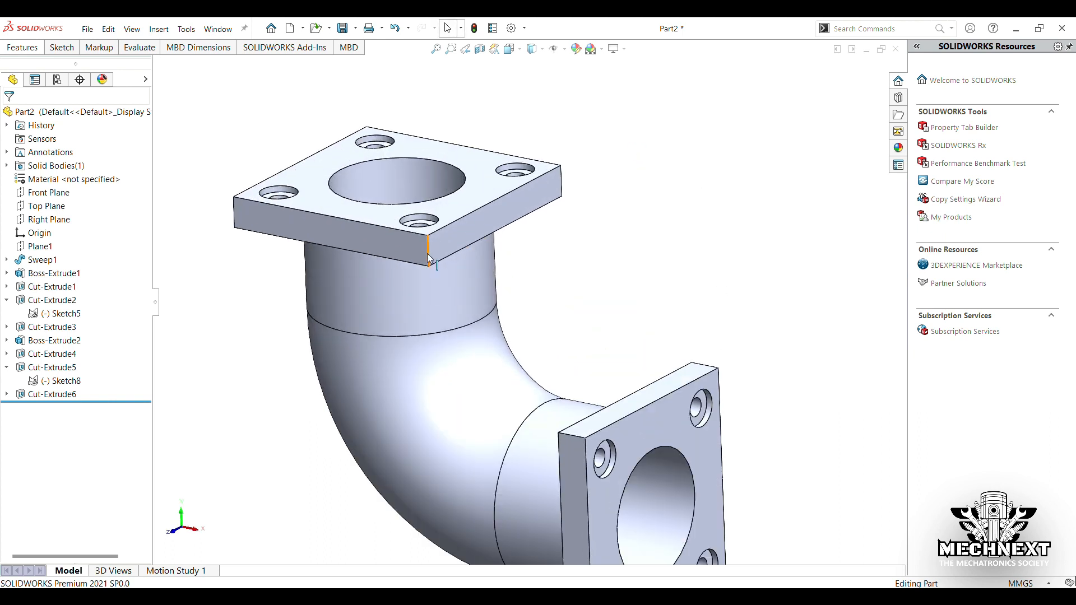
click(429, 255)
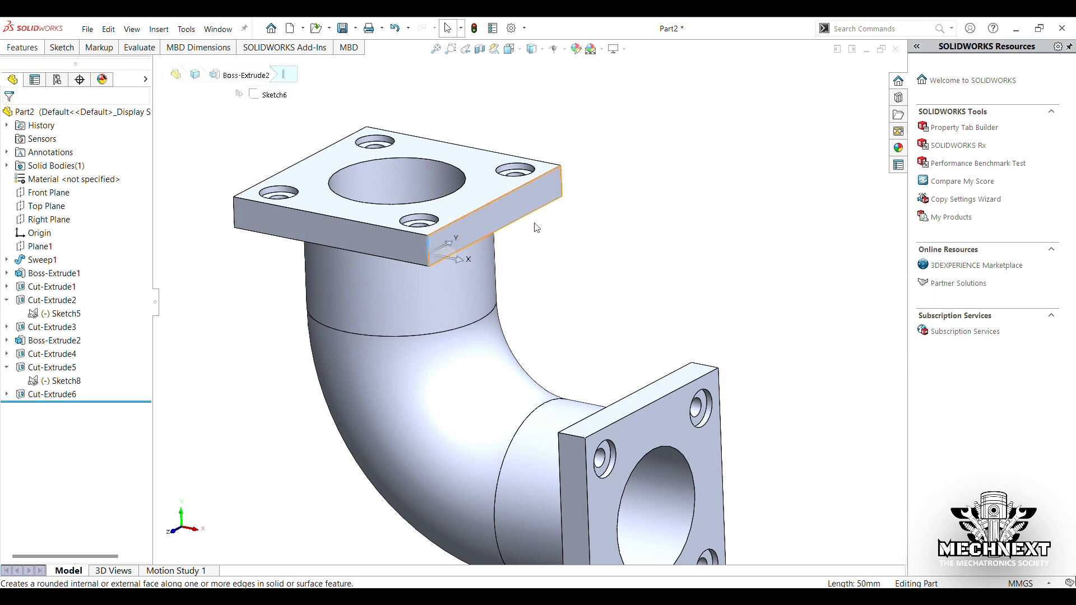
click(561, 176)
click(593, 147)
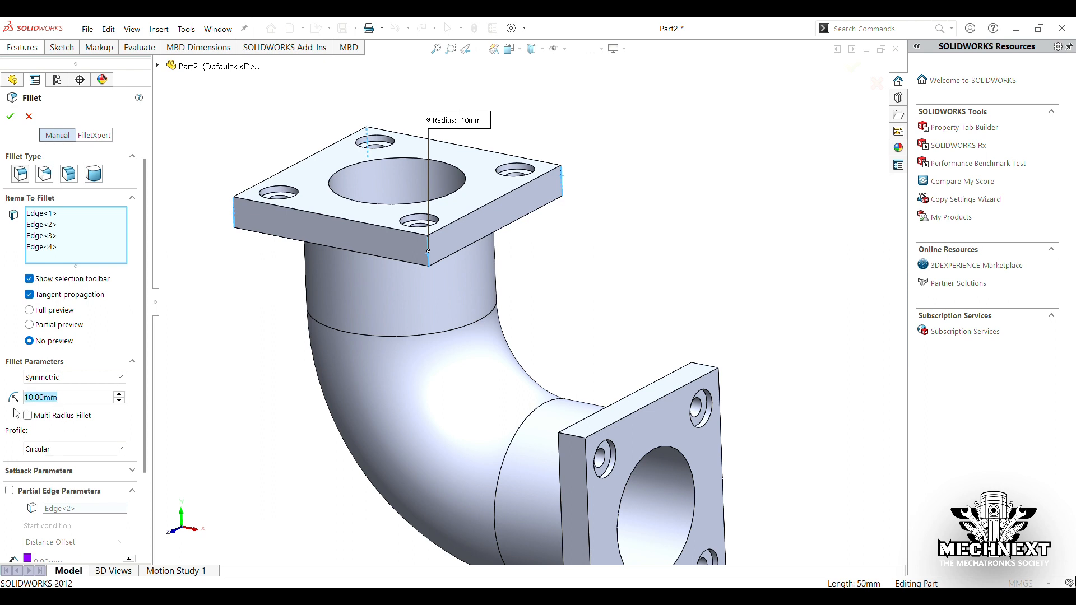
text(20)
click(11, 116)
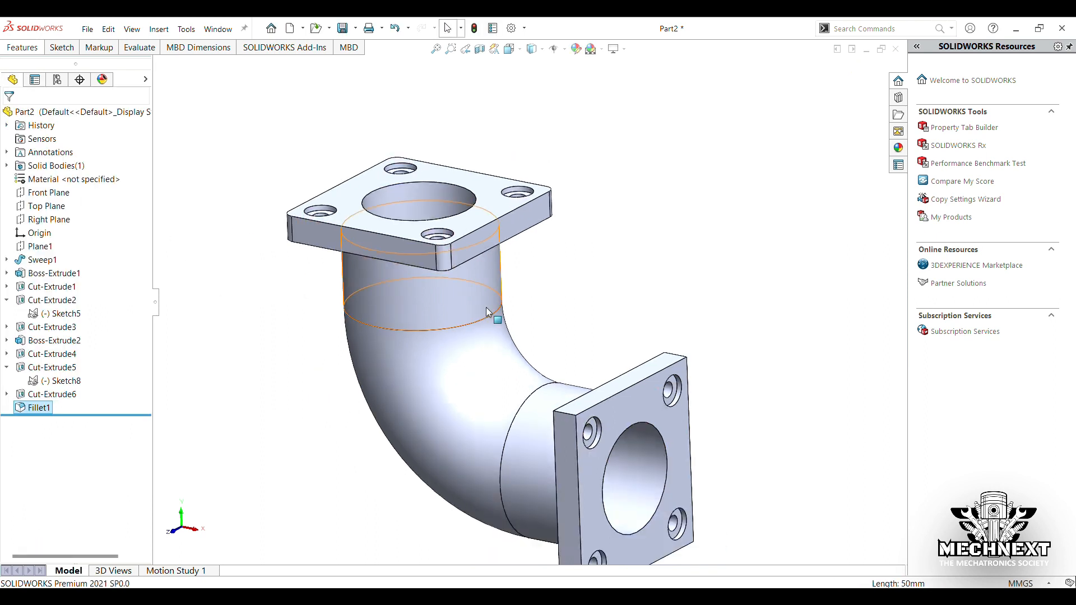
Step: Fillet the four corner edges of the vertical flange with a 20 mm radius
scroll(486, 307, down, 1)
scroll(584, 435, up, 2)
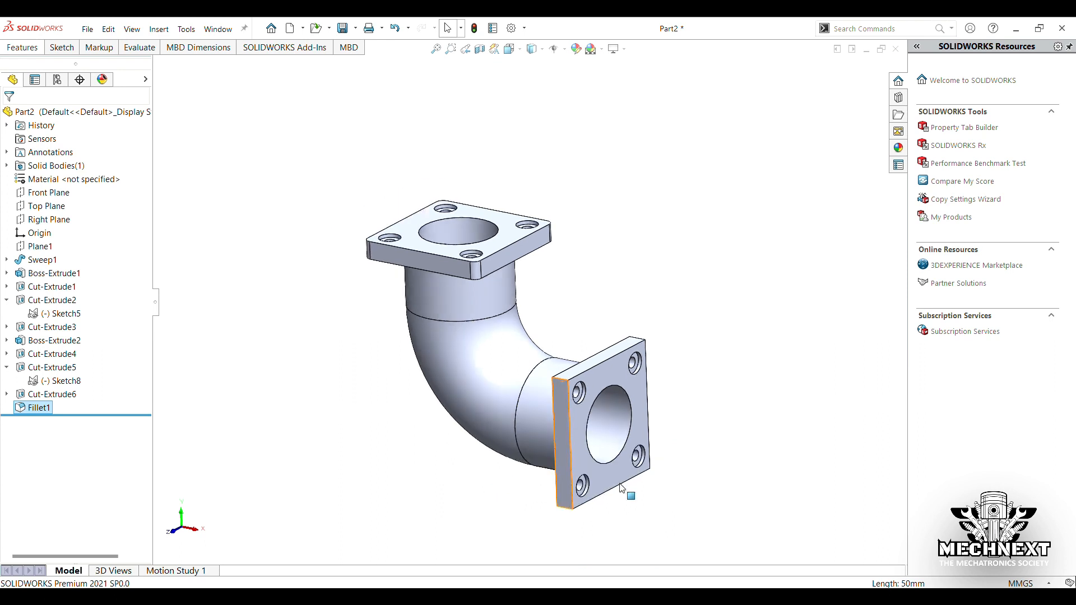
scroll(619, 487, down, 2)
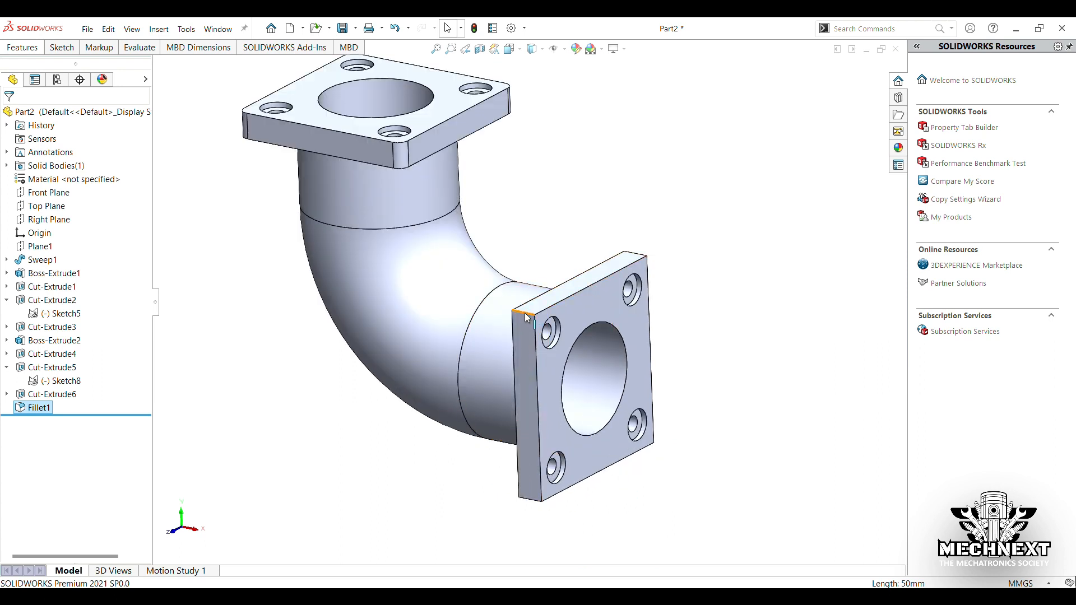
click(527, 318)
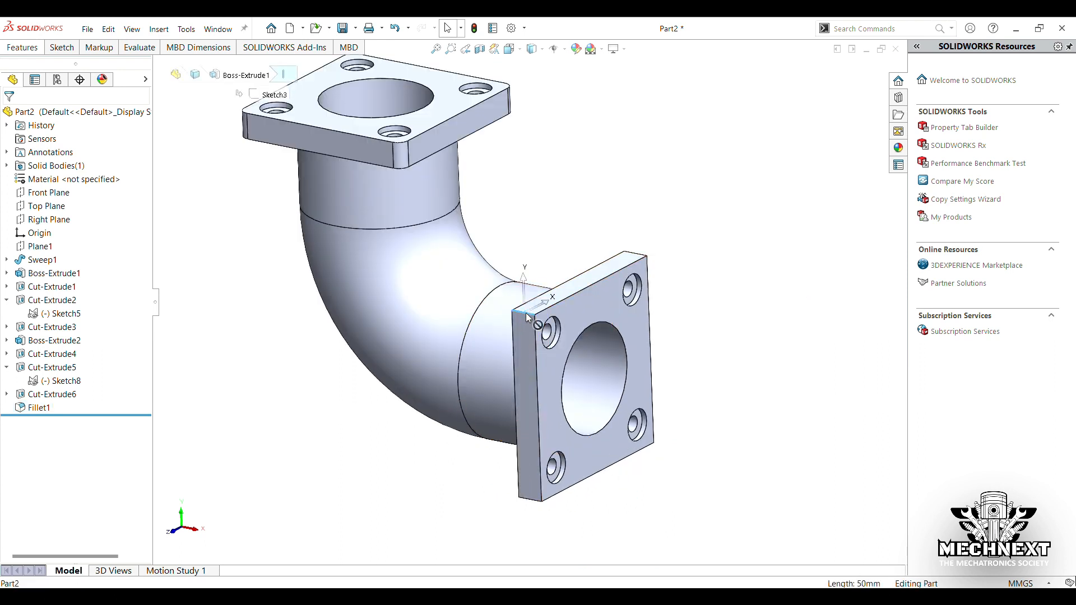
click(628, 284)
click(639, 256)
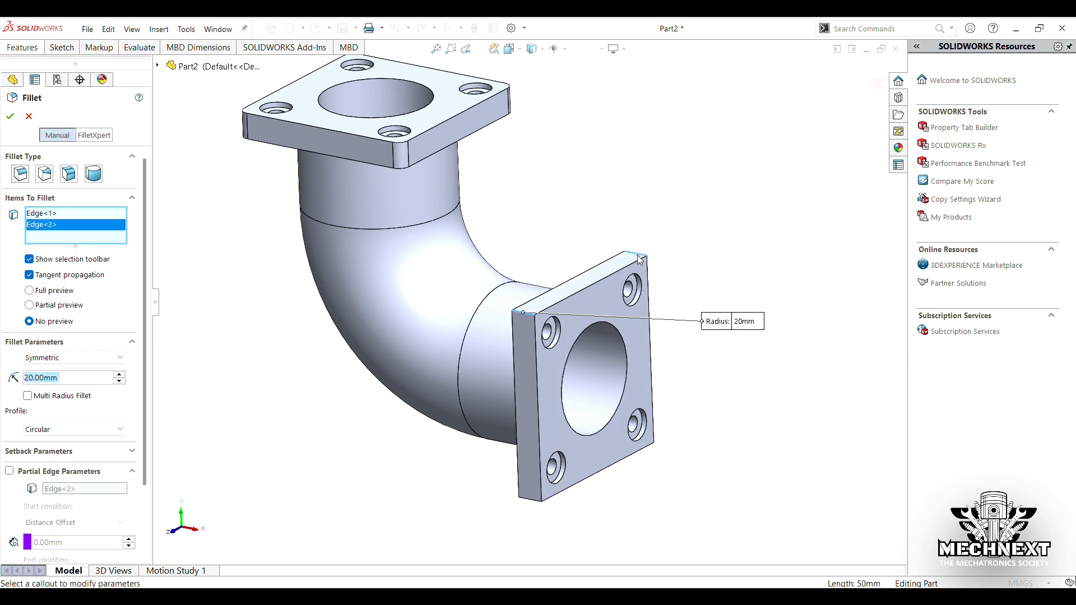
click(668, 225)
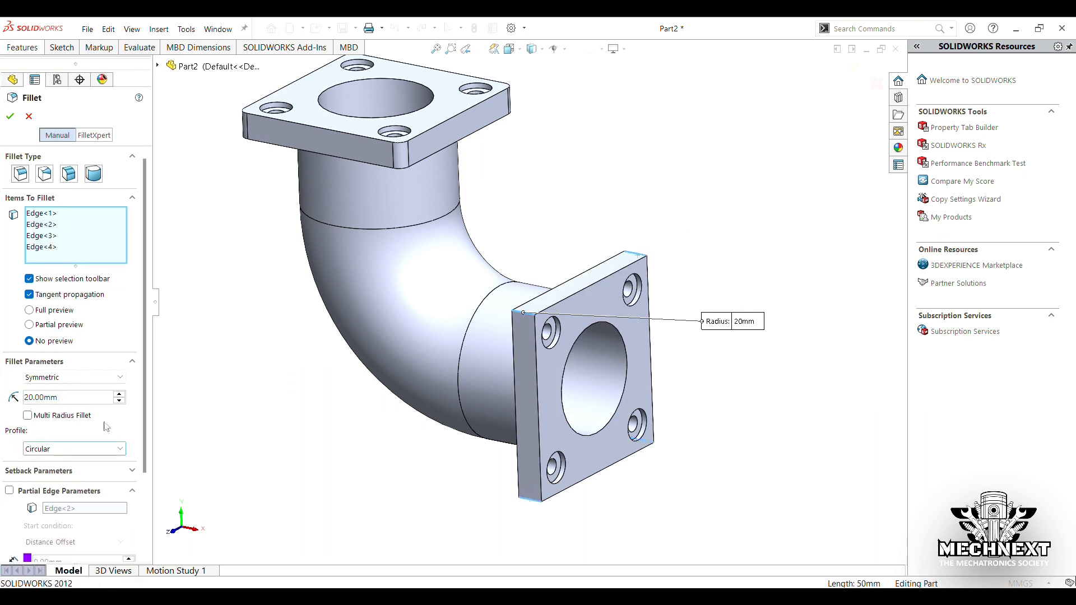
click(9, 116)
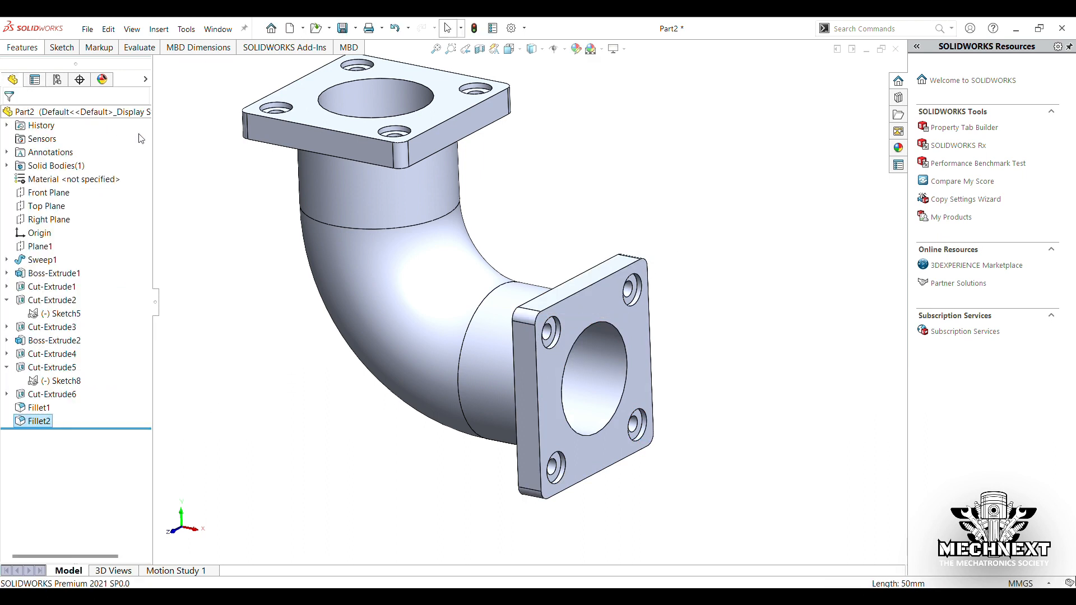
Step: Chamfer the outer edge of the upper flange's 210 mm bore by 10 mm at 45 degrees
scroll(379, 113, up, 1)
middle_drag(396, 101, 434, 156)
scroll(434, 156, down, 2)
scroll(430, 170, down, 3)
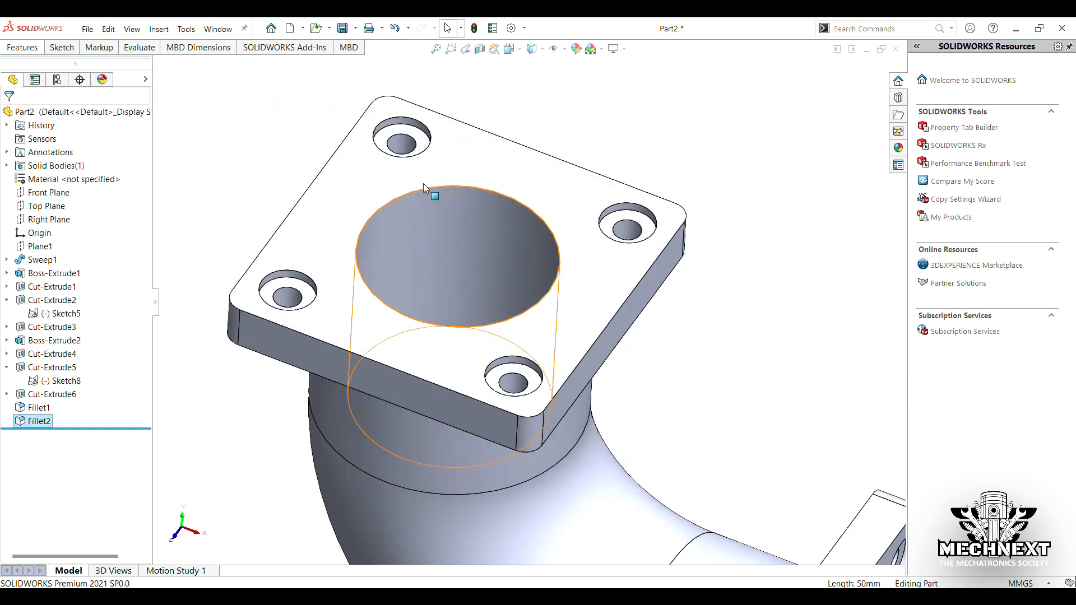
scroll(394, 200, down, 1)
middle_drag(397, 206, 399, 199)
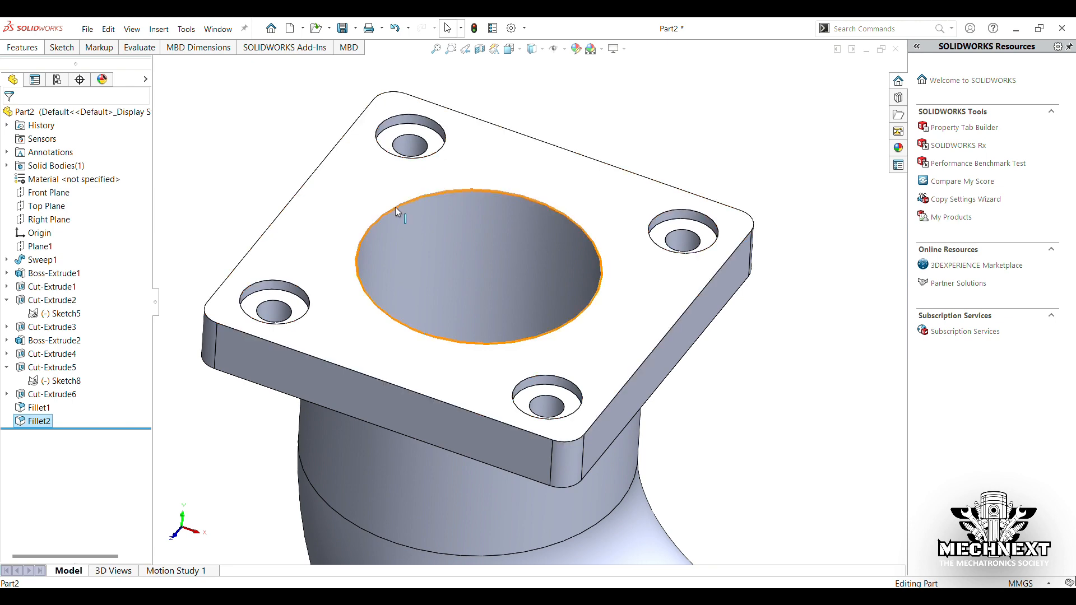
click(395, 207)
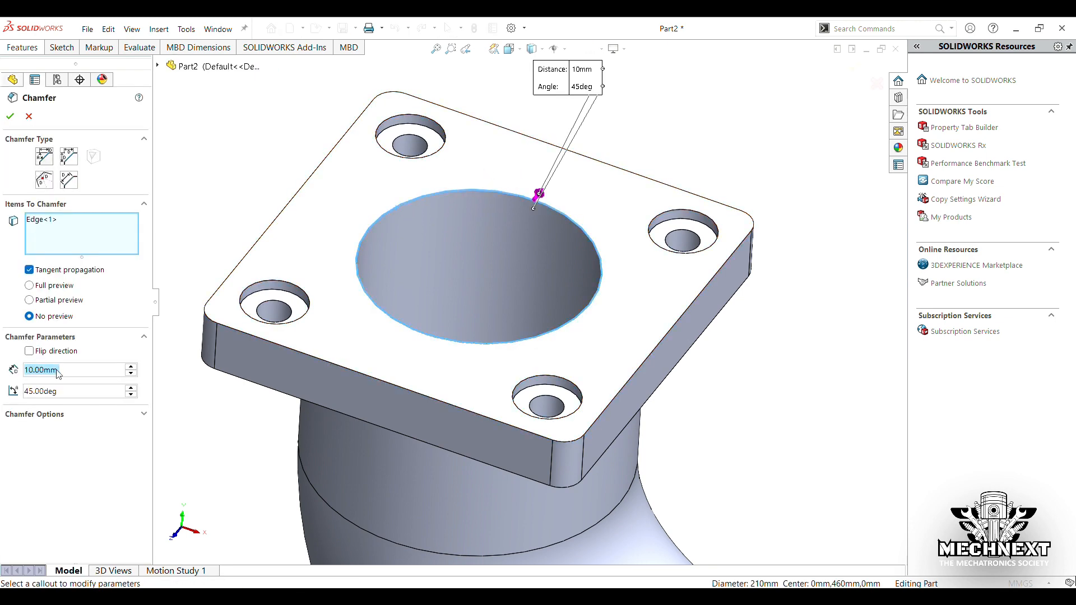
click(10, 118)
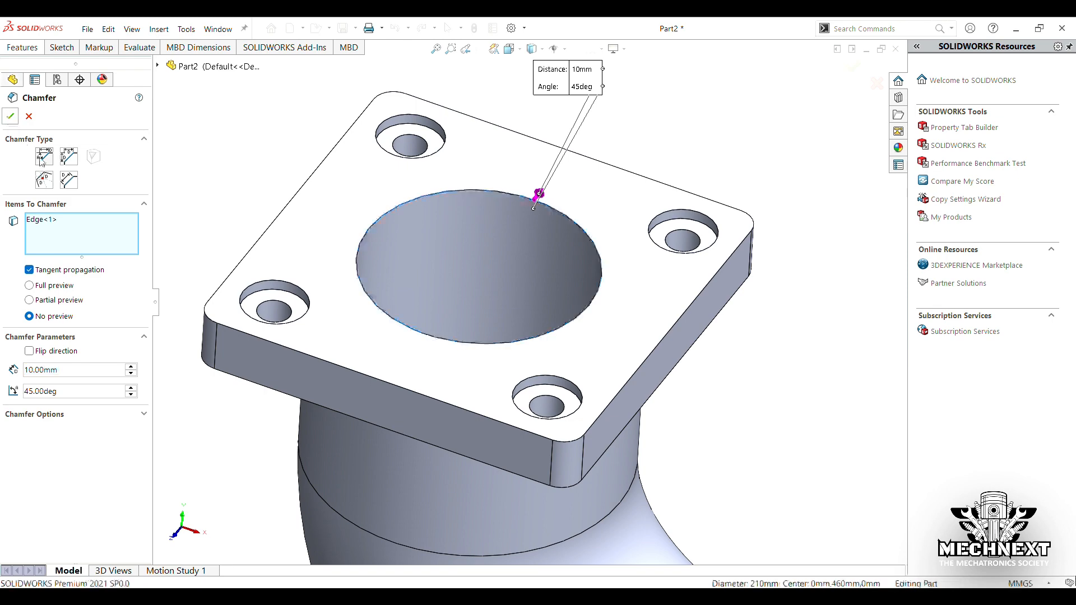
Step: Chamfer the vertical flange's bore edge with the same 10 mm, 45-degree chamfer
middle_drag(343, 368, 573, 364)
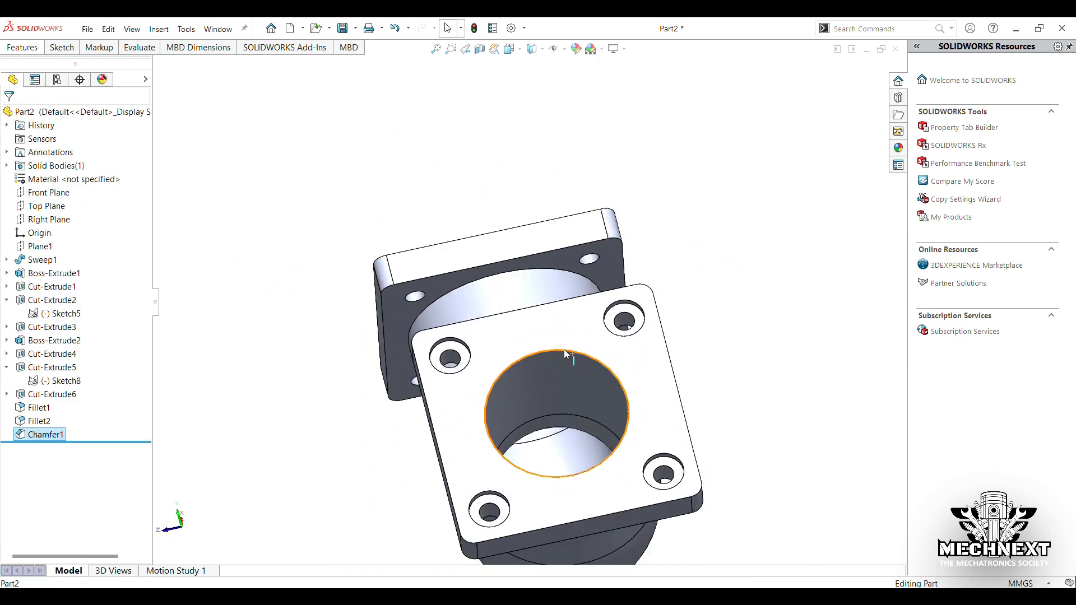
click(563, 348)
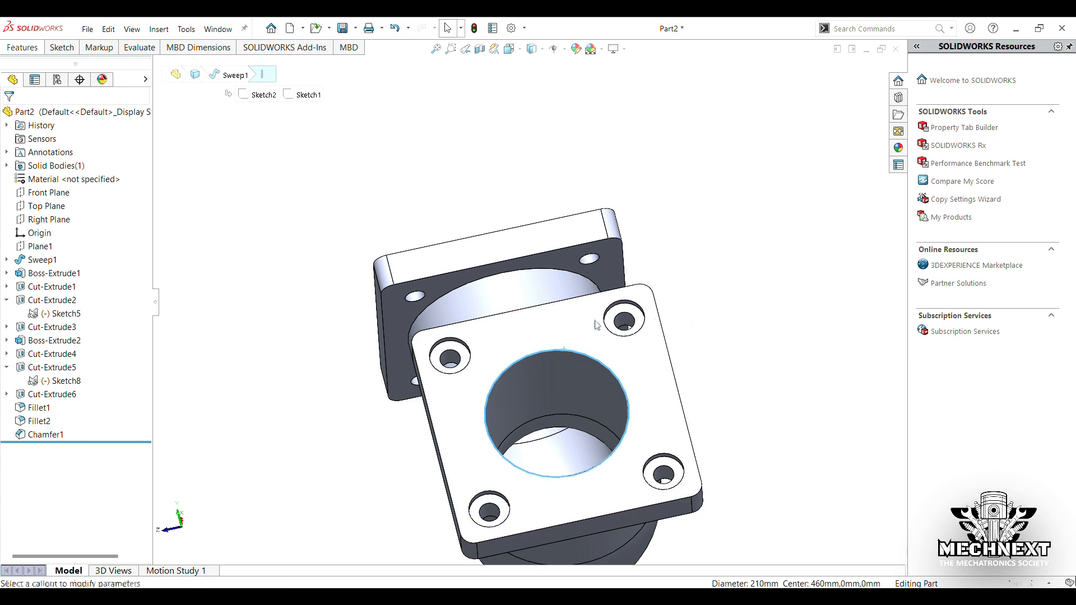
key(Return)
click(9, 116)
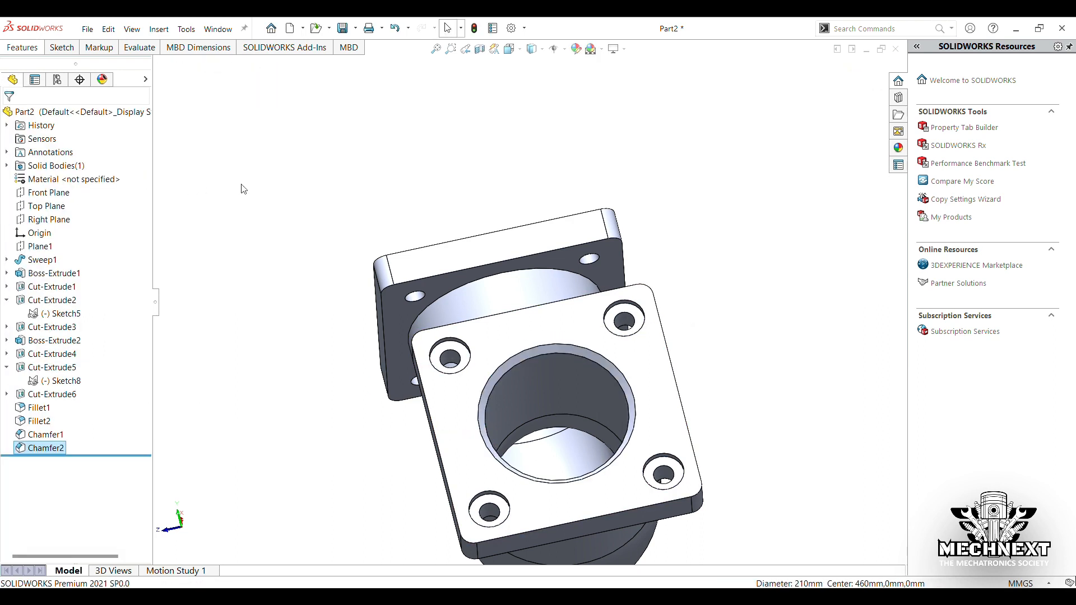
Step: Fillet the circular edge where the pipe meets the underside of the upper flange with a 10 mm radius
middle_drag(322, 202, 303, 381)
scroll(323, 359, down, 3)
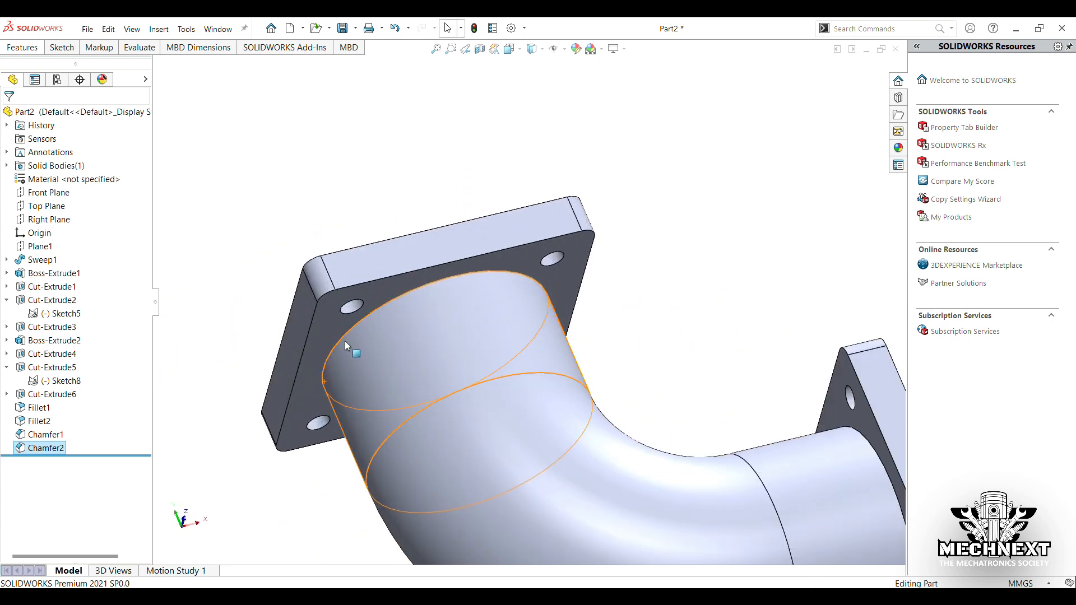
click(375, 310)
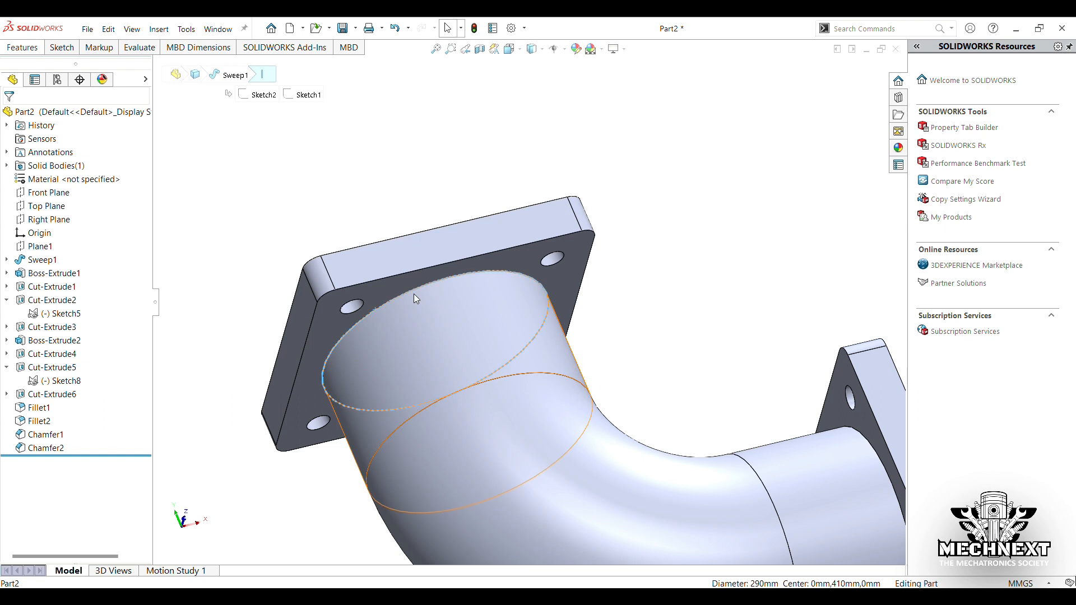
click(470, 280)
text(10.00mm)
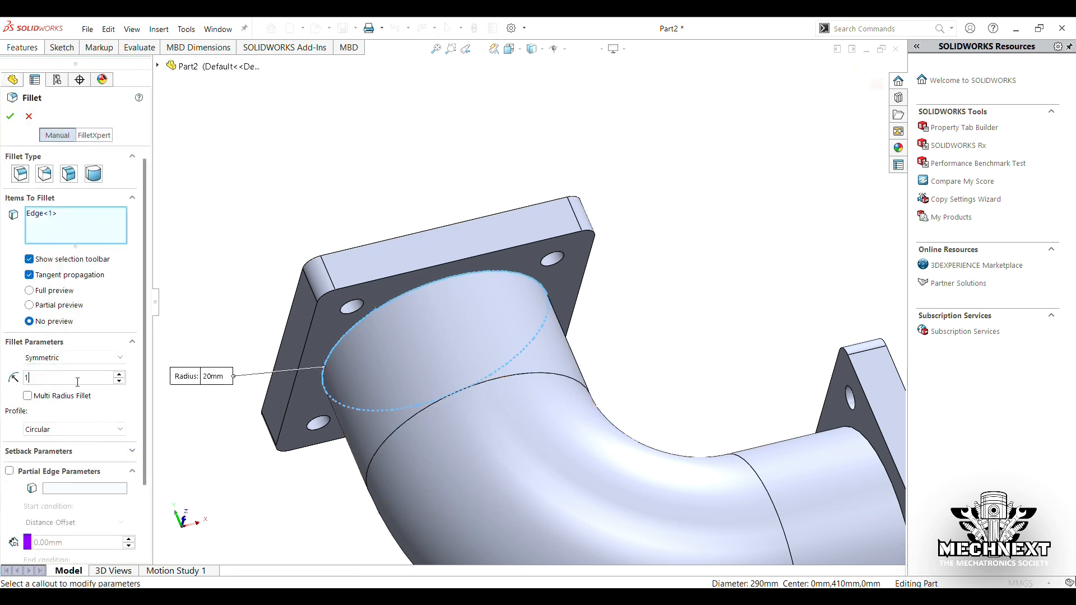
click(10, 121)
Step: Fillet the circular edge where the pipe meets the back of the vertical flange with a 10 mm radius
scroll(545, 421, up, 1)
scroll(870, 490, down, 1)
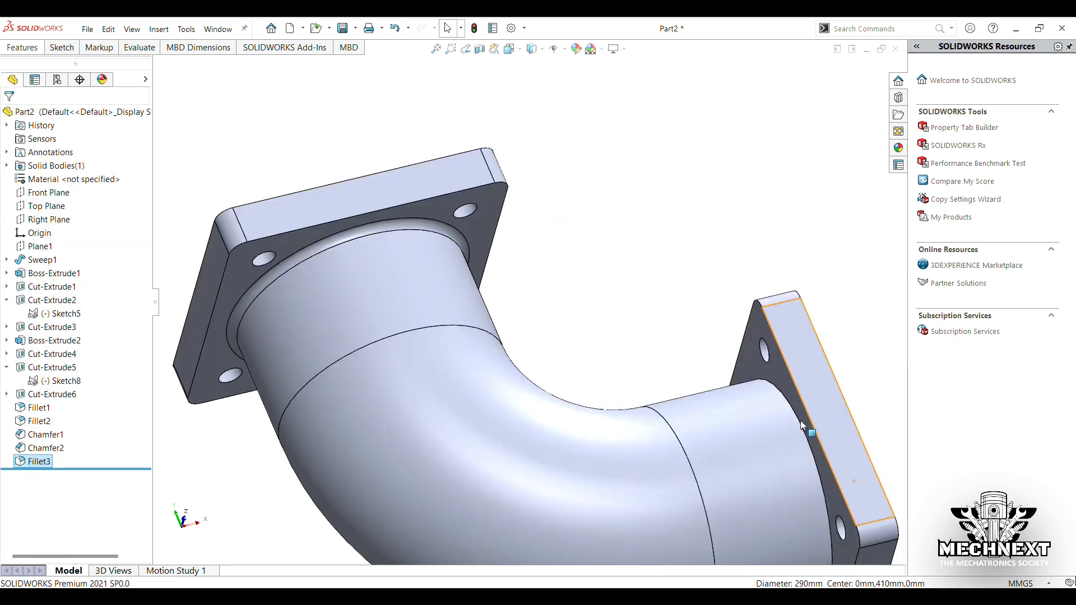
scroll(803, 426, down, 3)
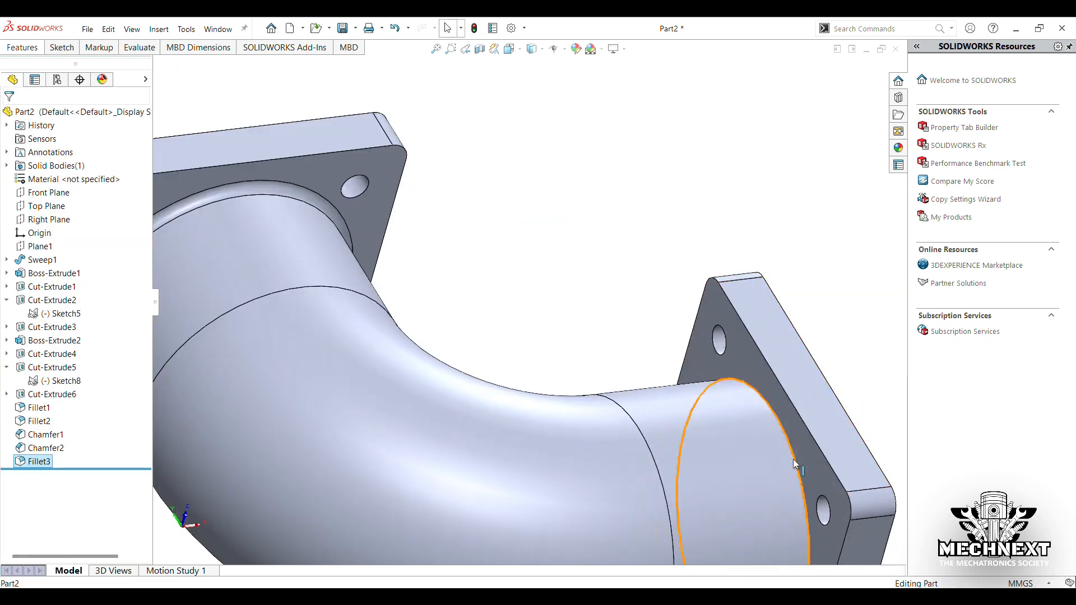
click(795, 464)
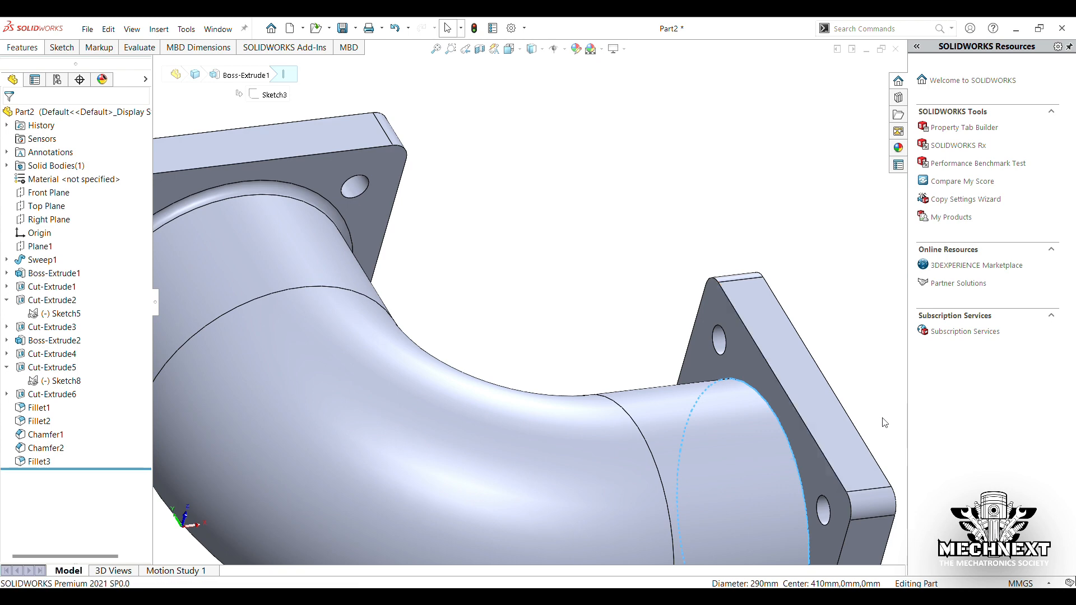
key(Return)
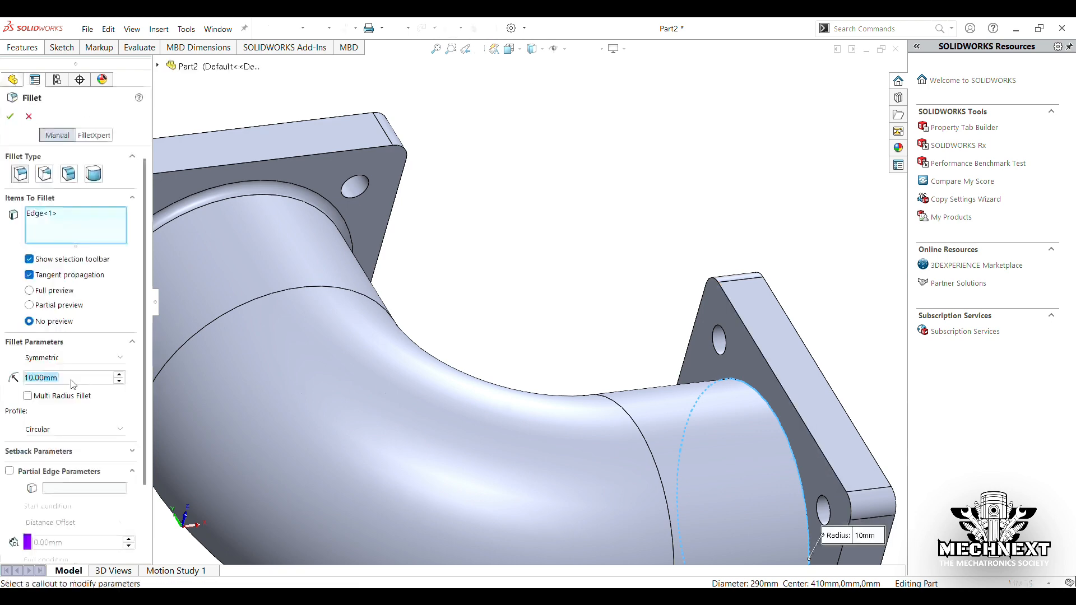
click(10, 116)
Step: Start editing the appearance of the whole part and browse the painted appearances
scroll(431, 351, up, 5)
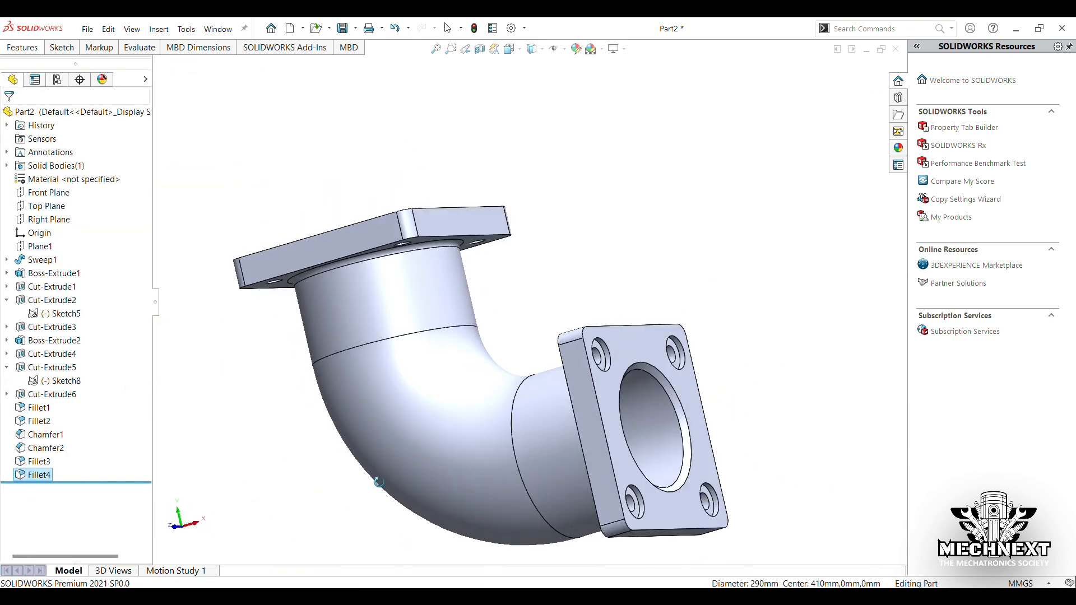
middle_drag(379, 482, 606, 139)
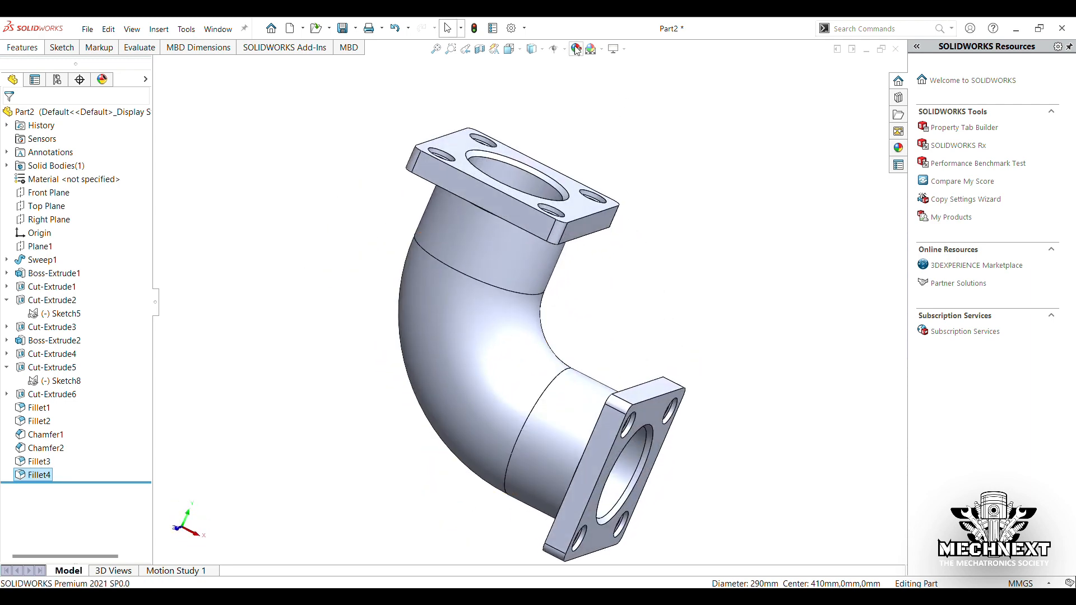
click(591, 48)
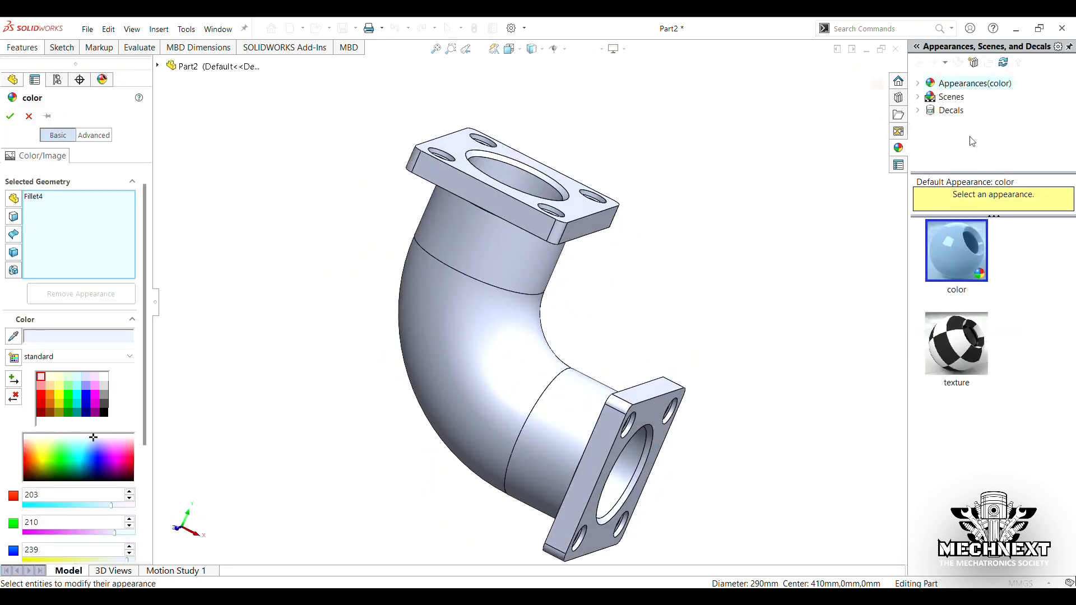
click(919, 82)
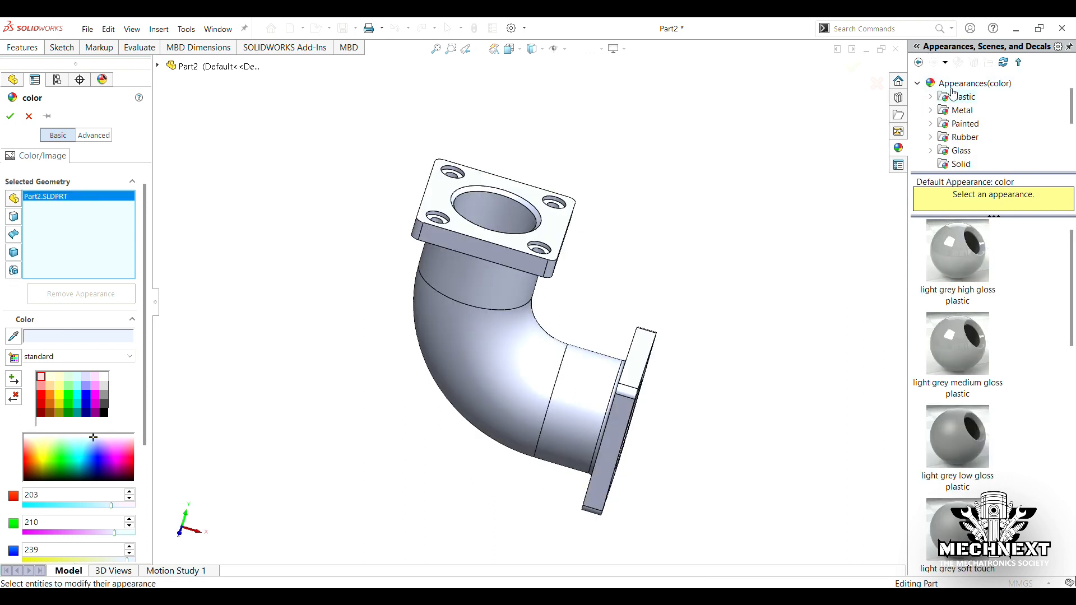
scroll(952, 91, down, 1)
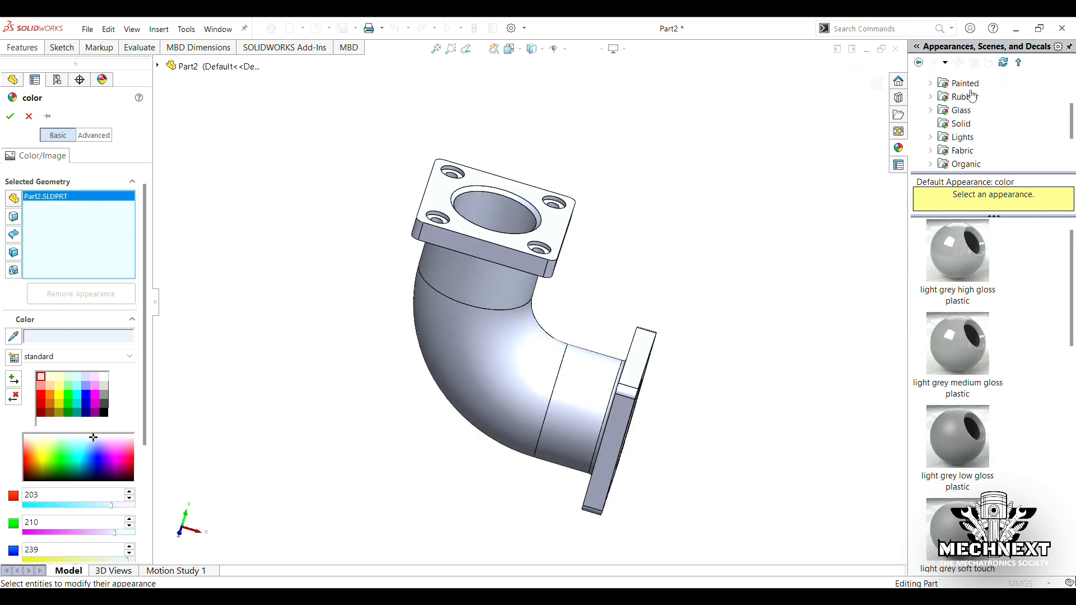
click(965, 83)
scroll(970, 89, up, 1)
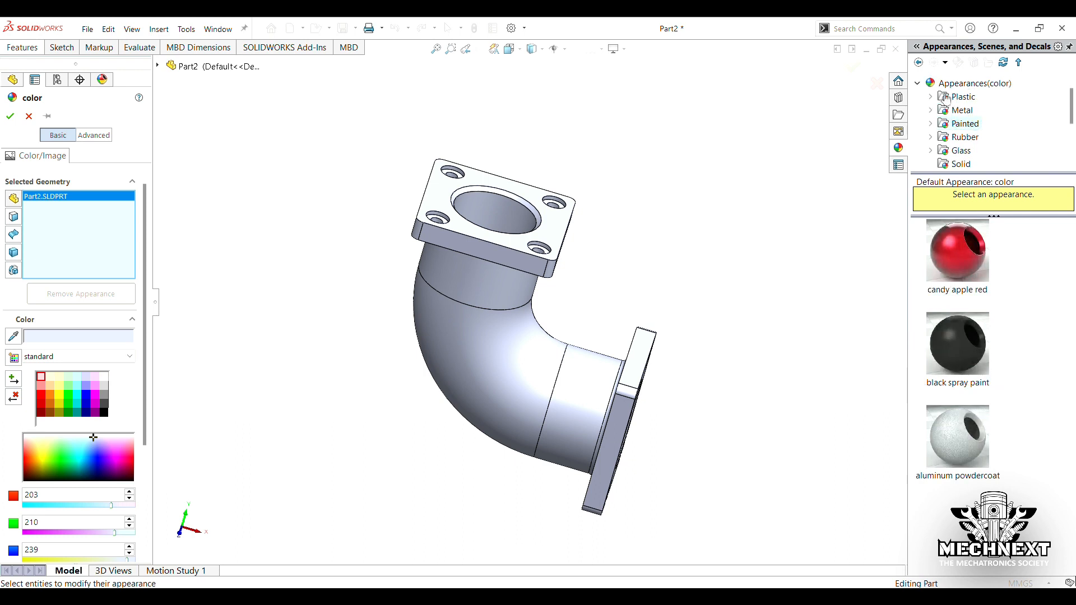
Step: Try the light grey high gloss, medium gloss, low gloss and soft touch plastic appearances on the whole part
click(956, 98)
click(975, 229)
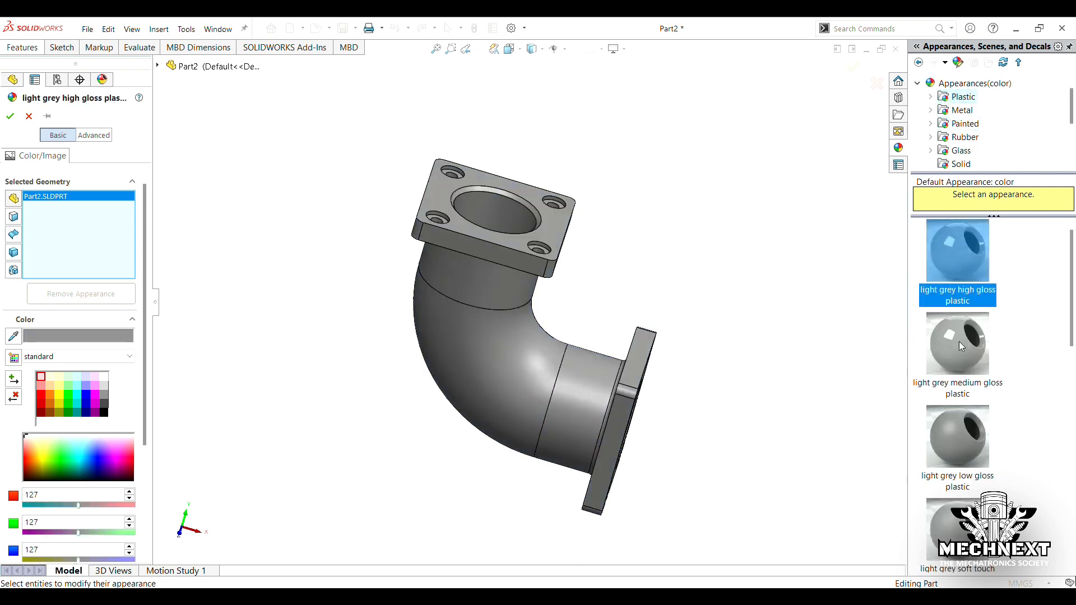
click(962, 366)
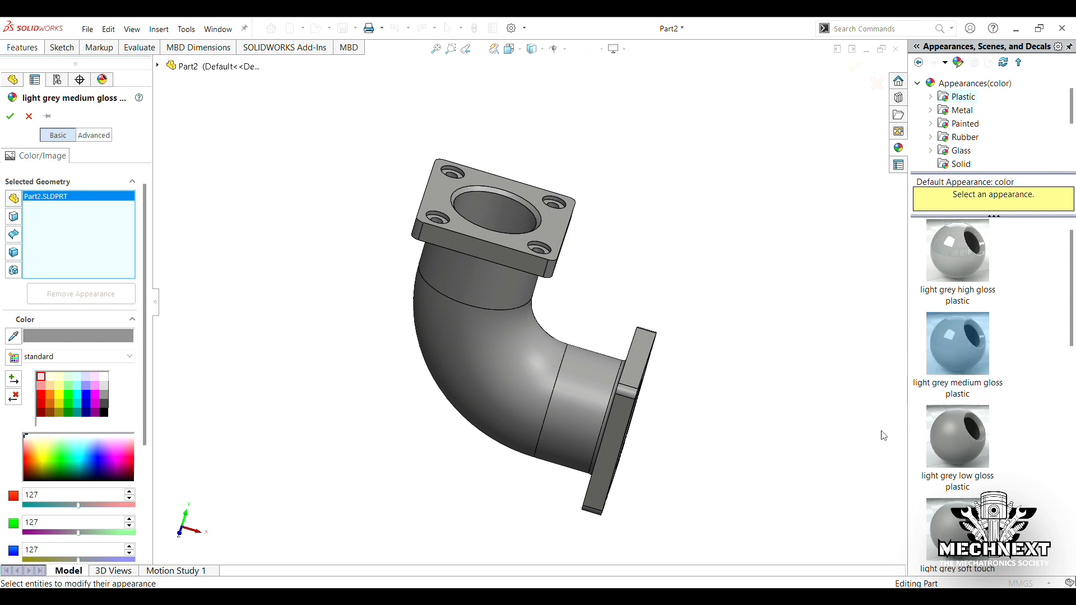
click(972, 439)
click(954, 532)
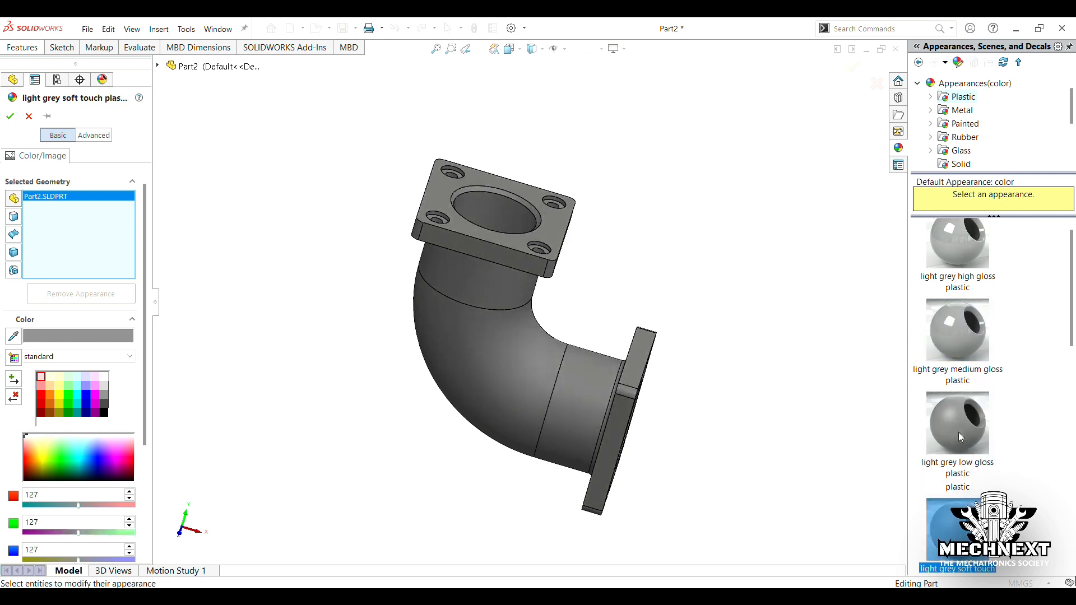
scroll(959, 432, down, 3)
scroll(961, 439, up, 3)
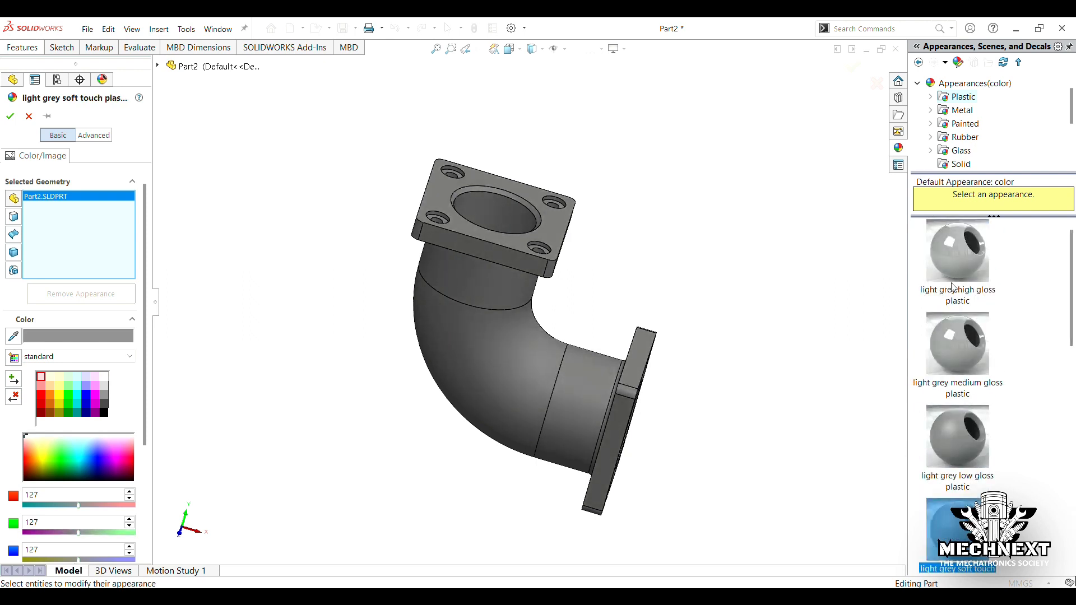
click(961, 269)
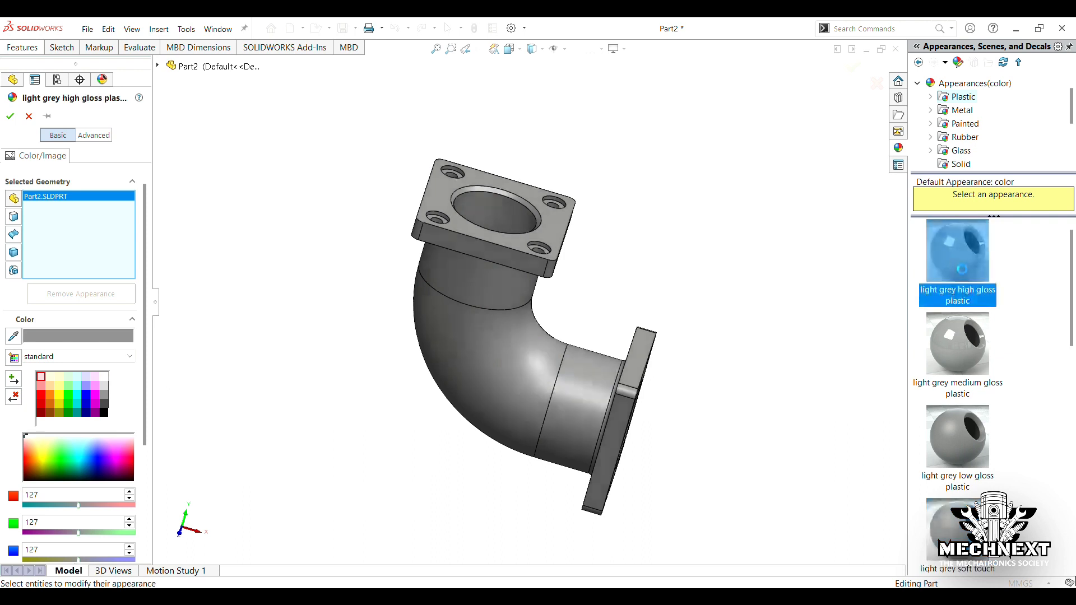
click(931, 97)
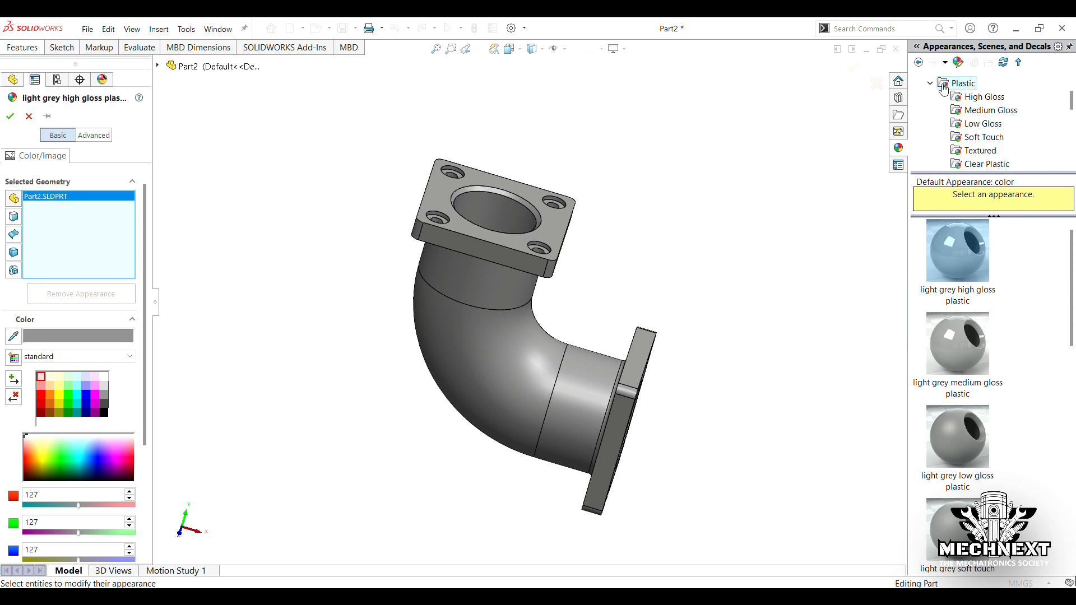
click(931, 84)
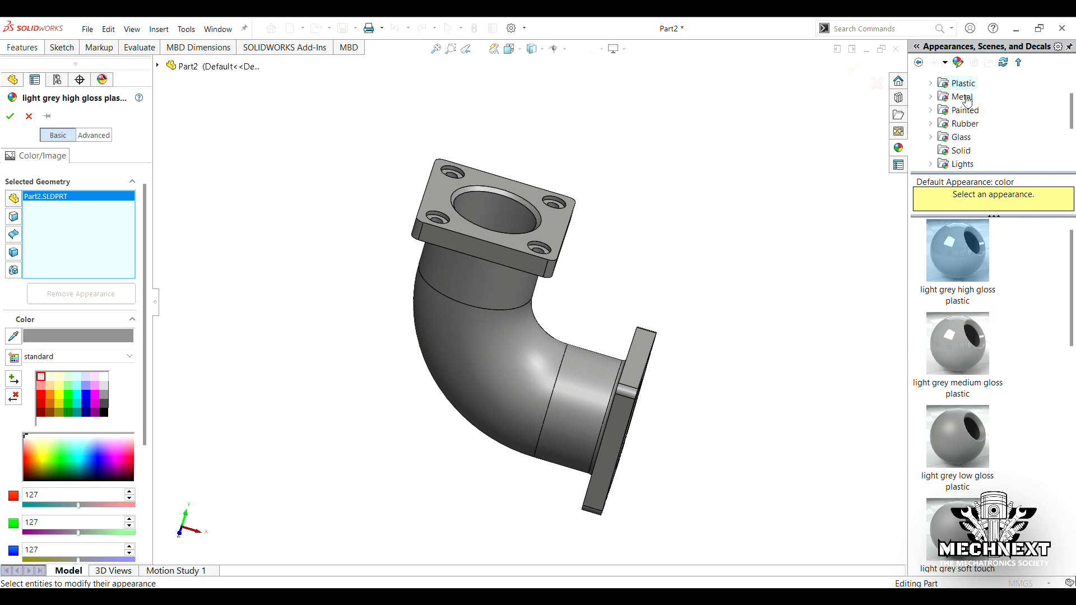
Step: Try the chromium plate metal appearance, and apply polished aluminum to the whole part
click(962, 97)
click(948, 355)
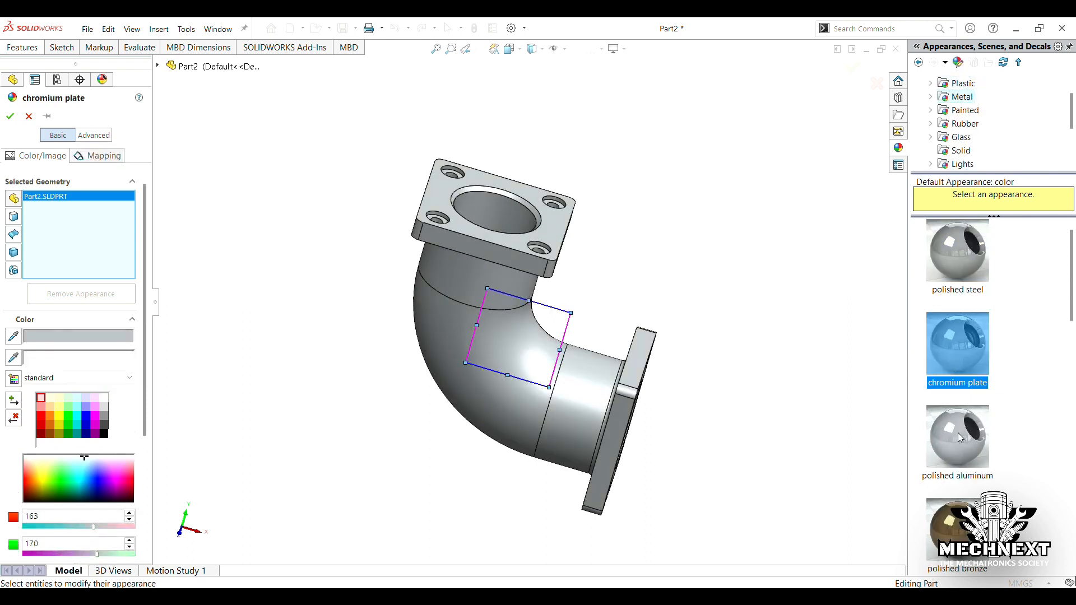
click(960, 438)
middle_drag(790, 408, 765, 317)
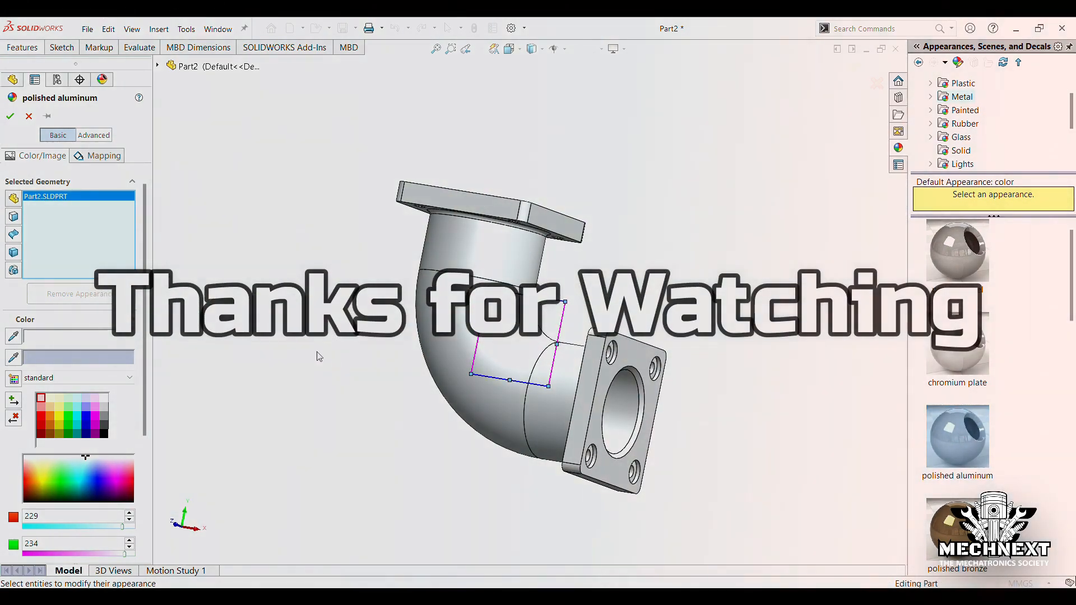
click(9, 116)
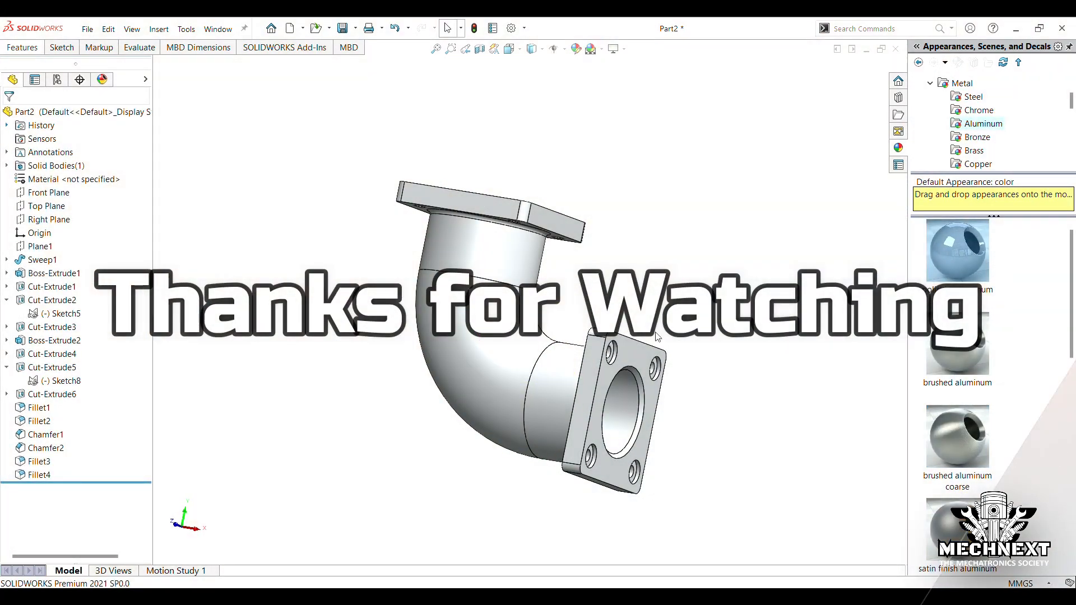